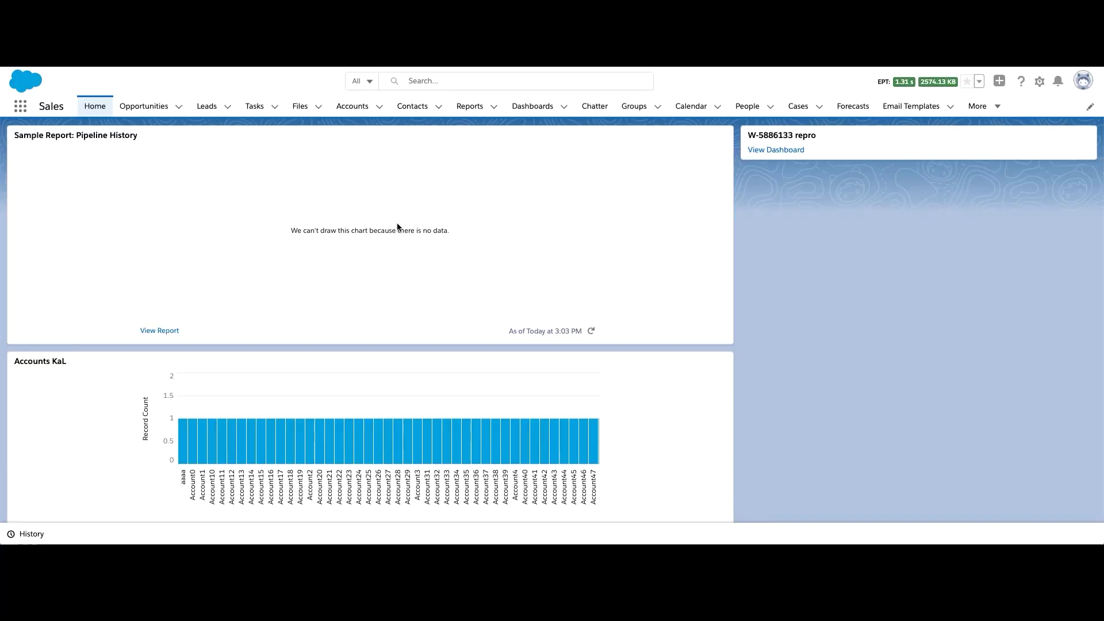
Start a new report based on the Accounts report type
{"action": "left_click", "coordinate": [470, 108]}
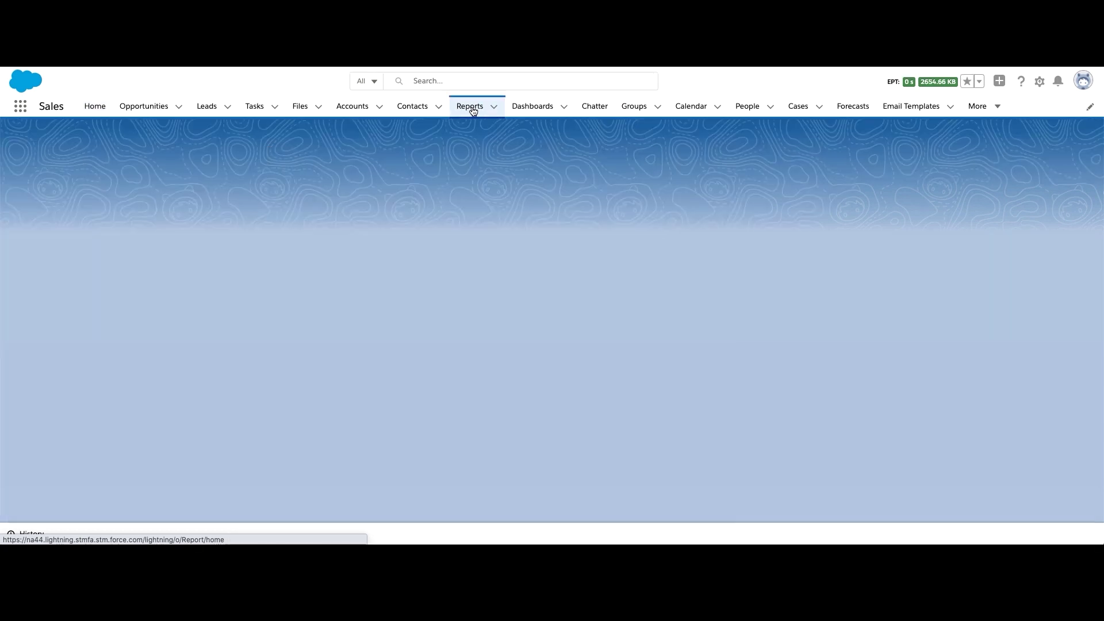
{"action": "left_click", "coordinate": [843, 147]}
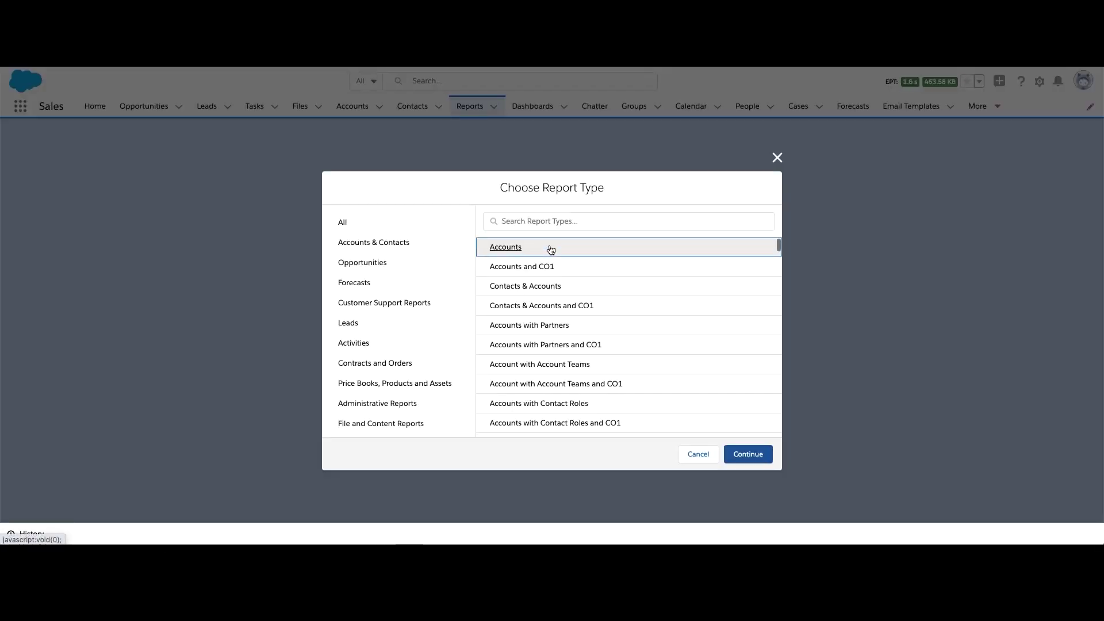
{"action": "left_click", "coordinate": [743, 452]}
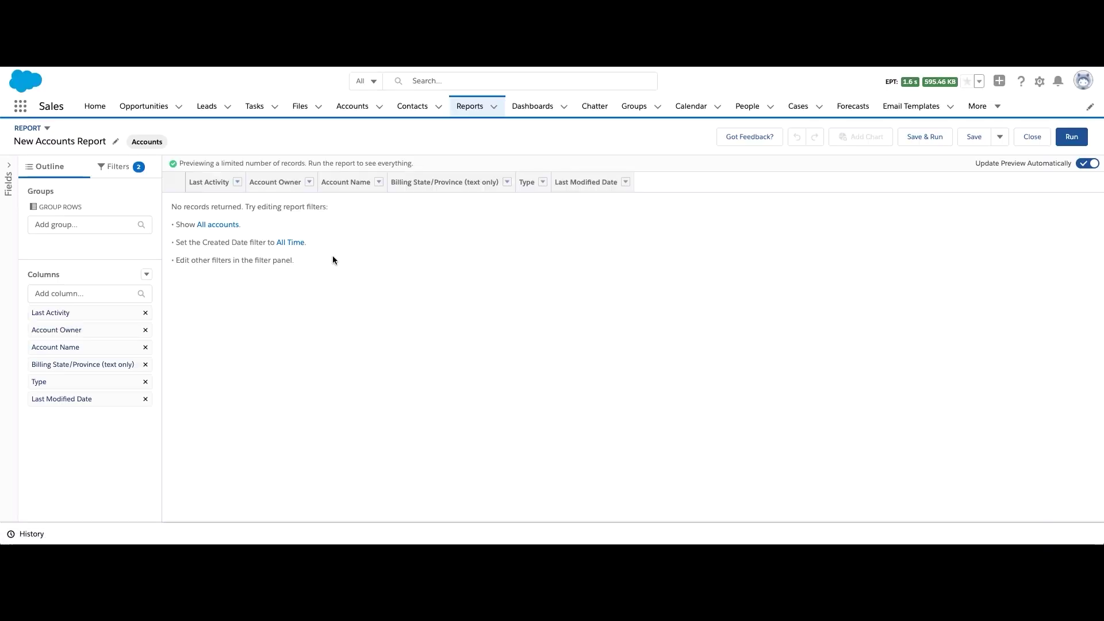
Add Annual Revenue and remove Last Activity, Account Name, Billing State/Province, Type and Last Modified Date
{"action": "left_click", "coordinate": [115, 294]}
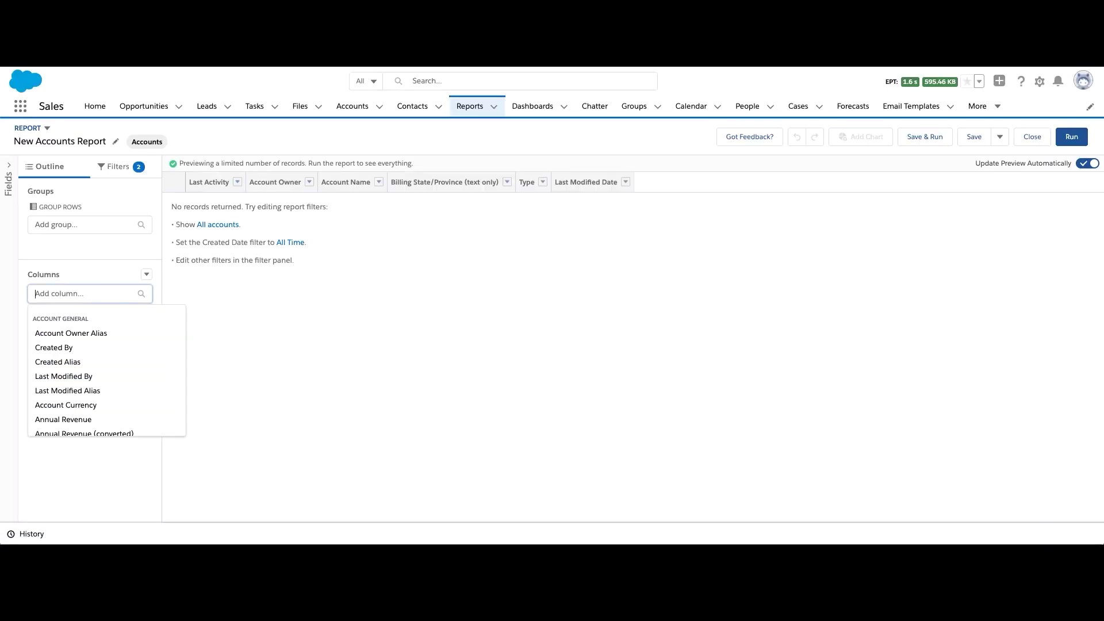
{"action": "type", "text": "Owner"}
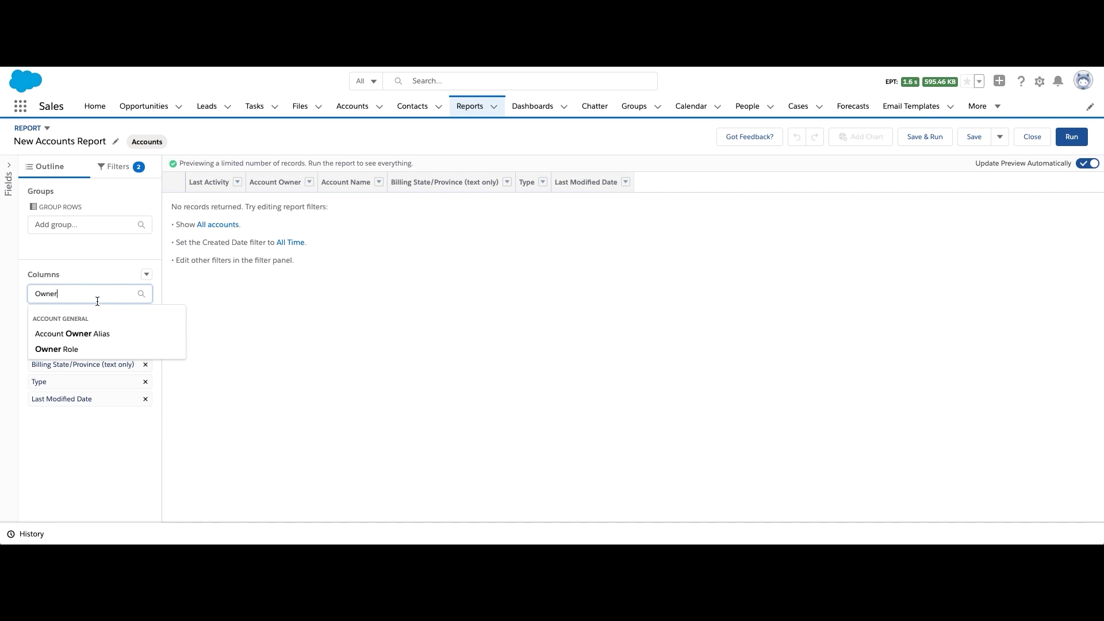
{"action": "key", "text": "BackSpace"}
{"action": "key", "text": "BackSpace"}
{"action": "key", "text": "BackSpace"}
{"action": "key", "text": "BackSpace"}
{"action": "key", "text": "BackSpace"}
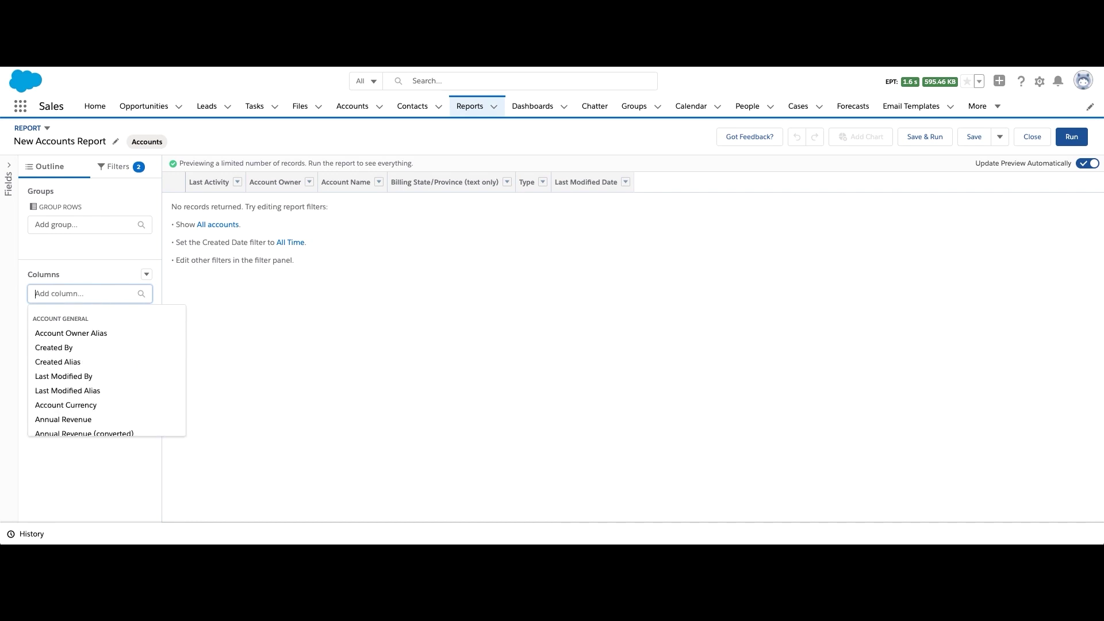
{"action": "type", "text": "Revenue"}
{"action": "left_click", "coordinate": [86, 331]}
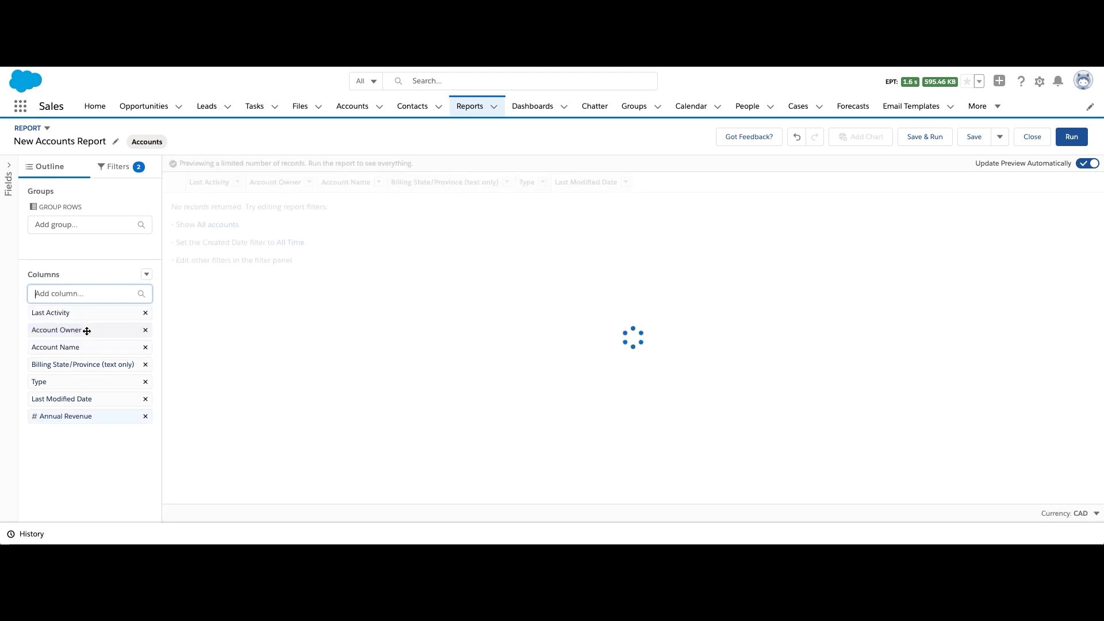
{"action": "left_click", "coordinate": [145, 313]}
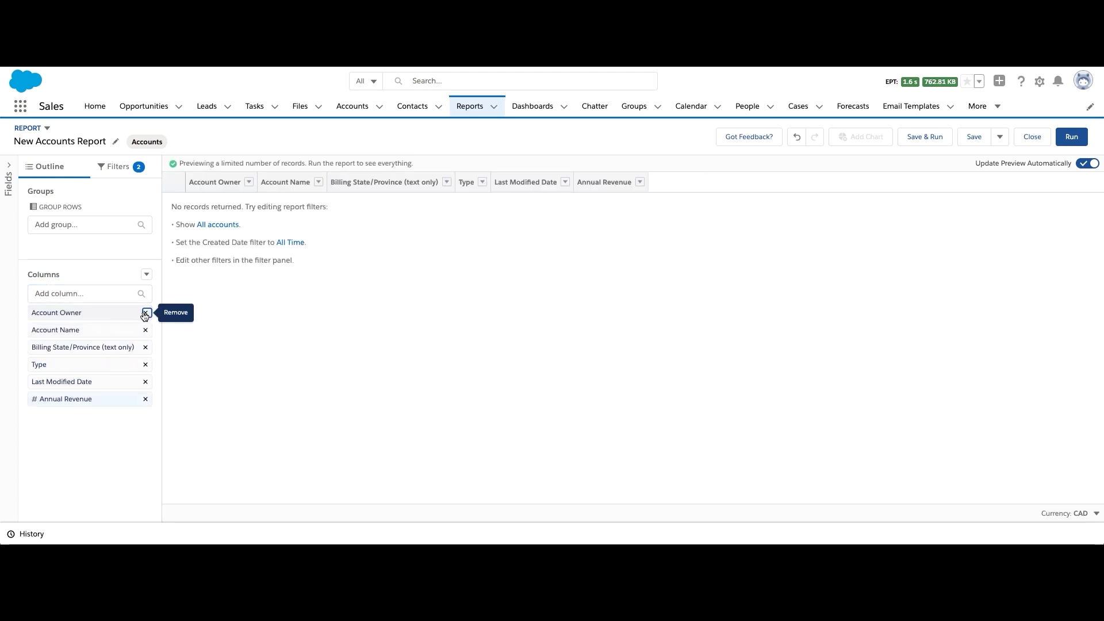
{"action": "left_click", "coordinate": [146, 330]}
{"action": "left_click", "coordinate": [147, 330]}
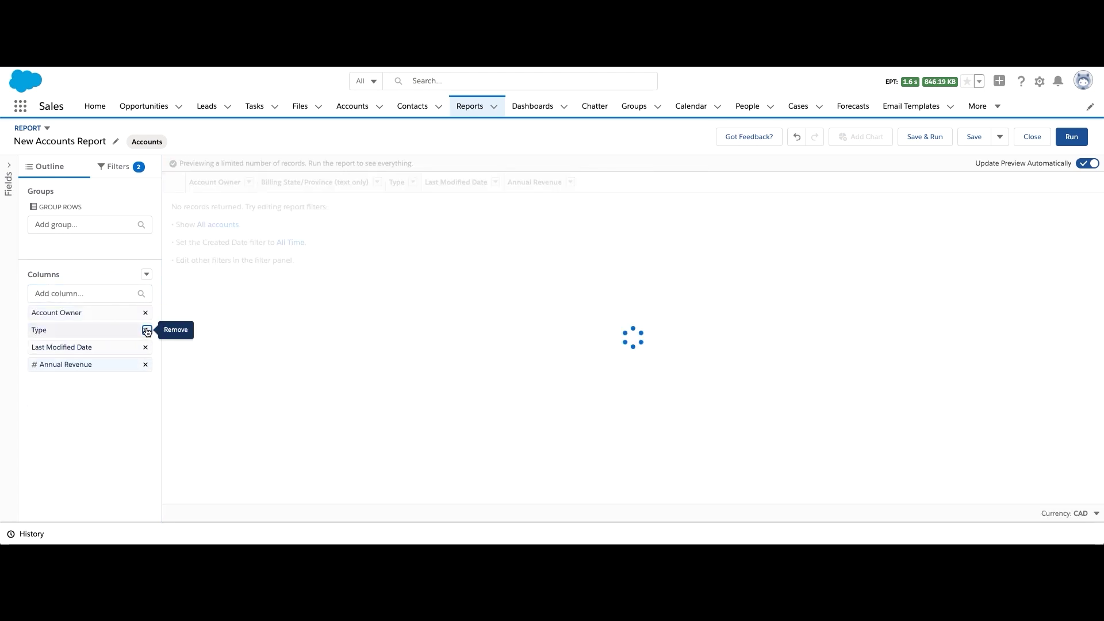
{"action": "left_click", "coordinate": [147, 331]}
{"action": "left_click", "coordinate": [146, 331]}
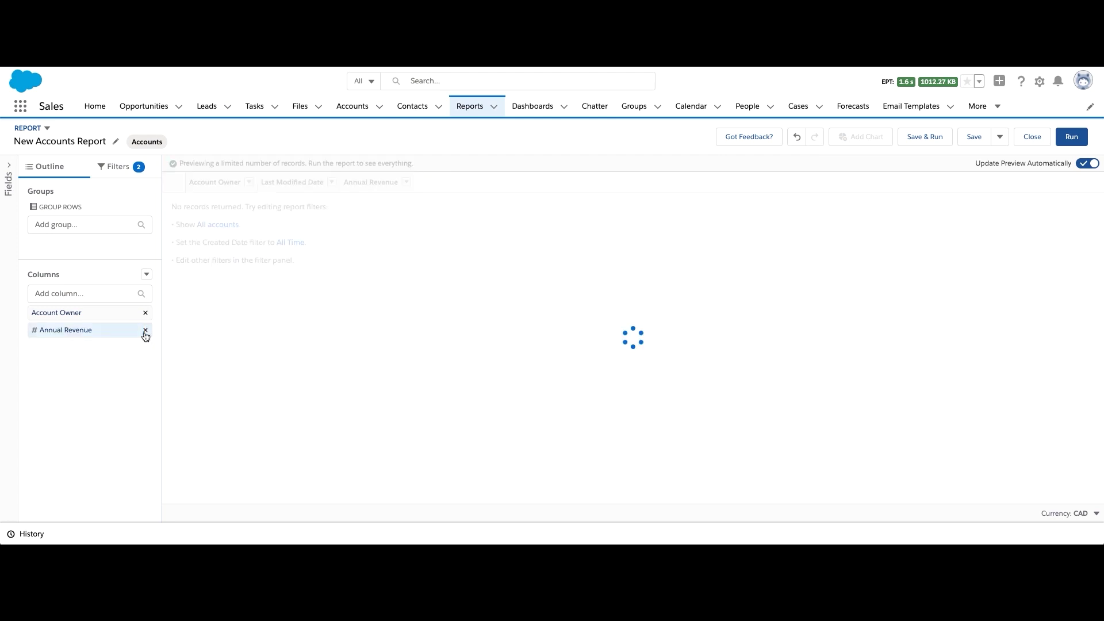
{"action": "left_click", "coordinate": [122, 167]}
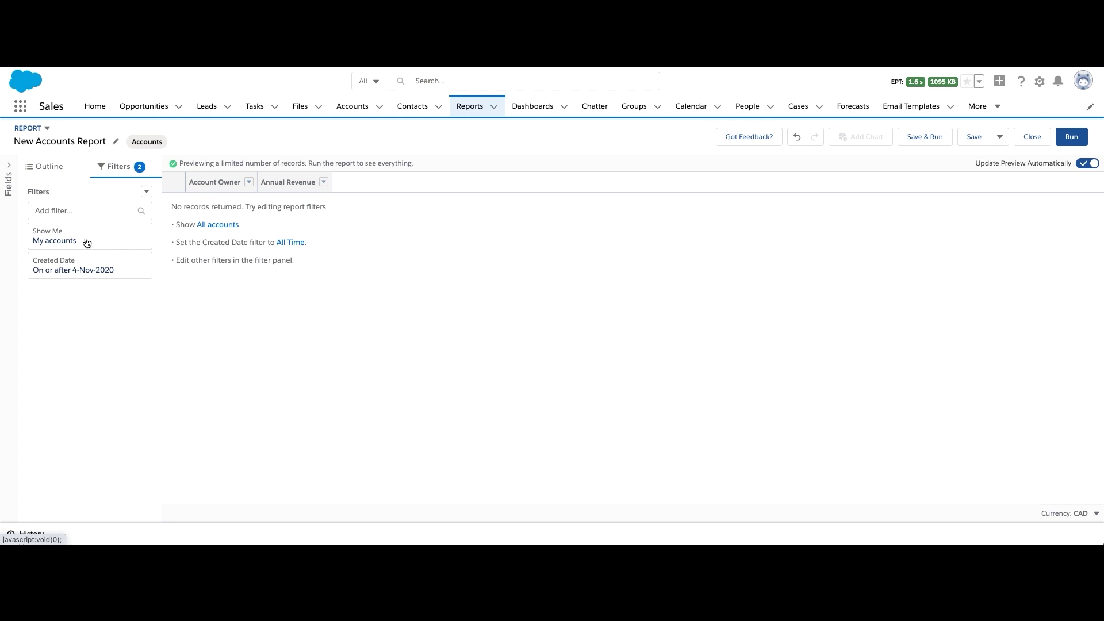
Set the Show Me filter to All accounts
{"action": "left_click", "coordinate": [87, 242]}
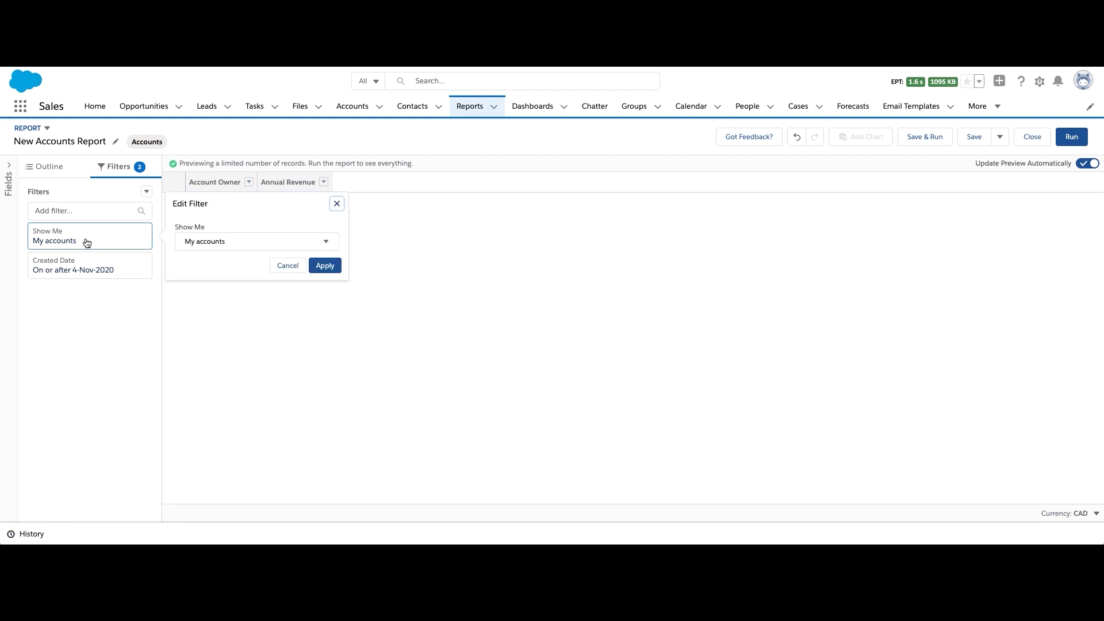
{"action": "left_click", "coordinate": [233, 242]}
{"action": "left_click", "coordinate": [218, 343]}
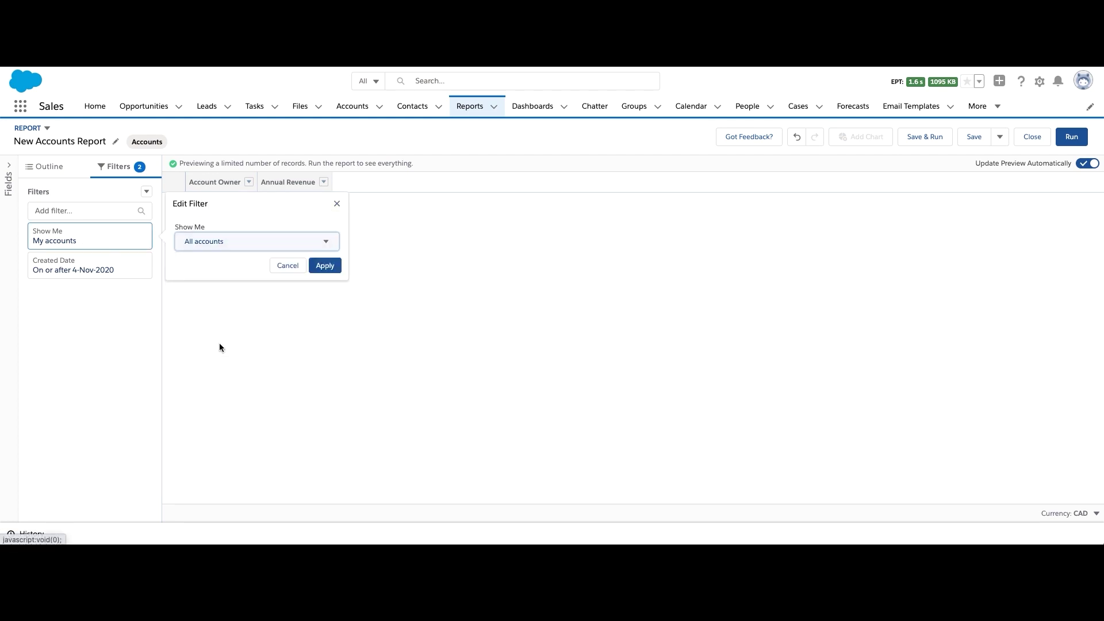
{"action": "left_click", "coordinate": [322, 265]}
Set the Created Date filter range to All Time
{"action": "left_click", "coordinate": [55, 276]}
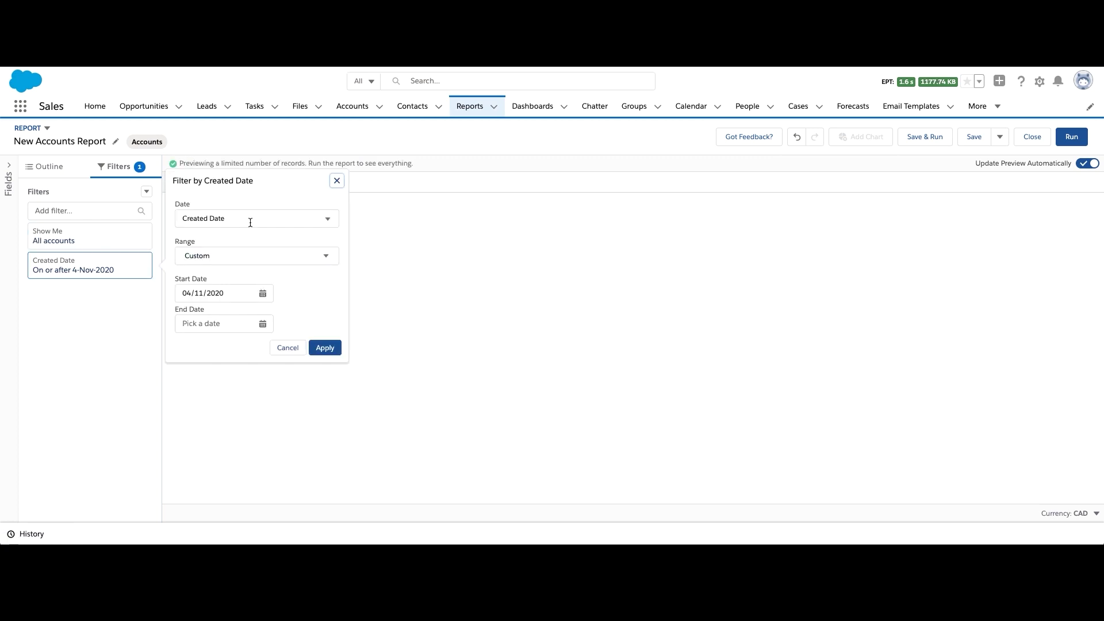
{"action": "left_click", "coordinate": [245, 256]}
{"action": "left_click", "coordinate": [237, 287]}
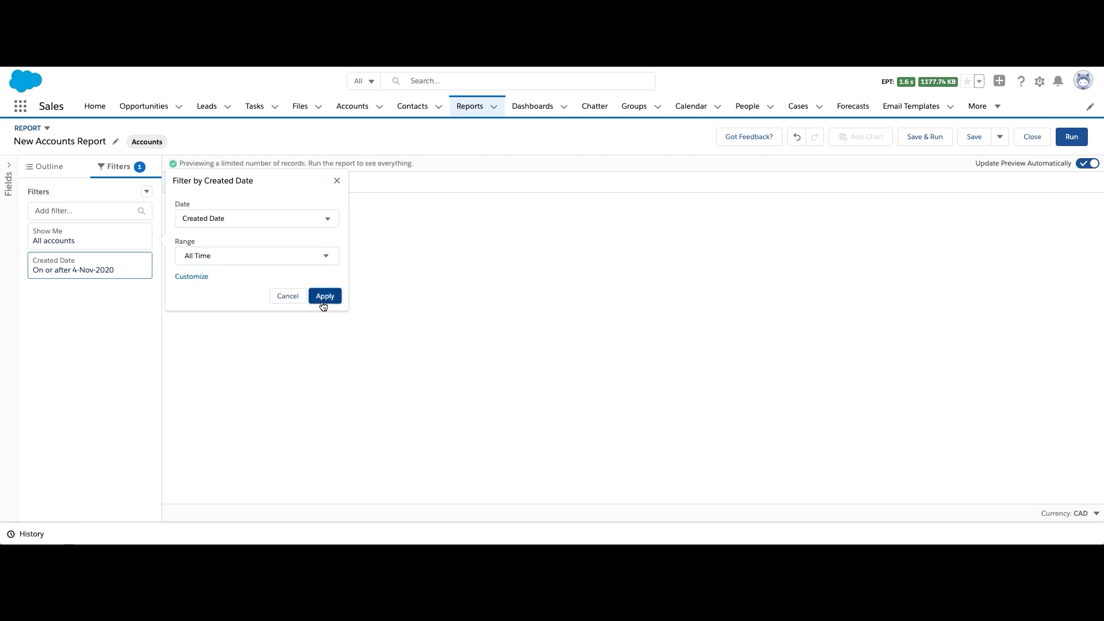
{"action": "left_click", "coordinate": [323, 296]}
Add an Account Owner equals filter for a single owner, leaving 3 records
{"action": "left_click", "coordinate": [104, 212]}
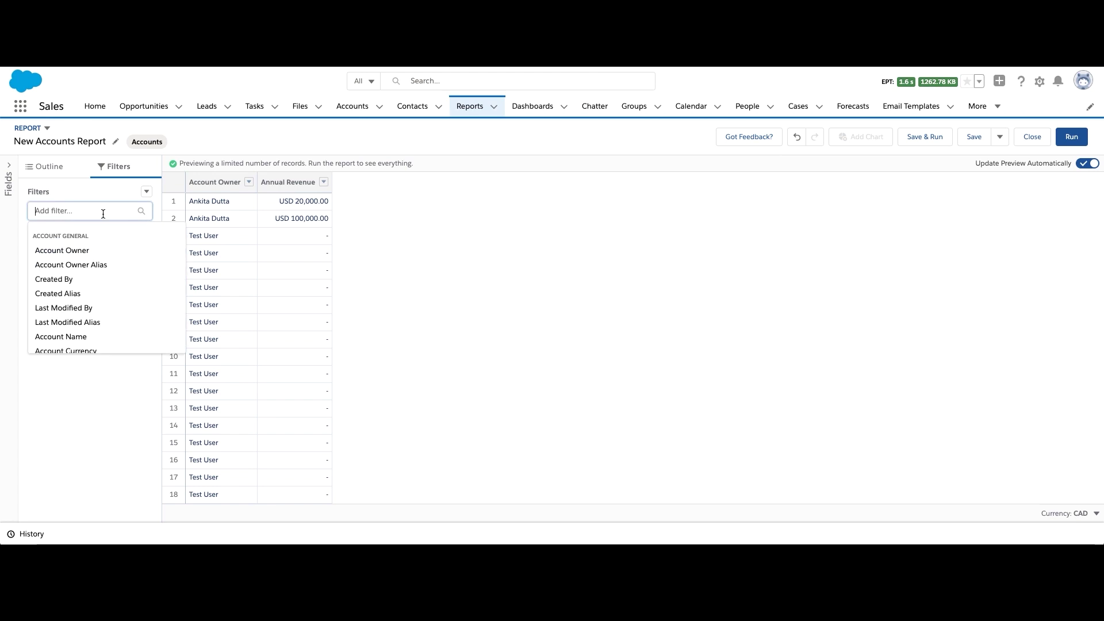
{"action": "type", "text": "account own"}
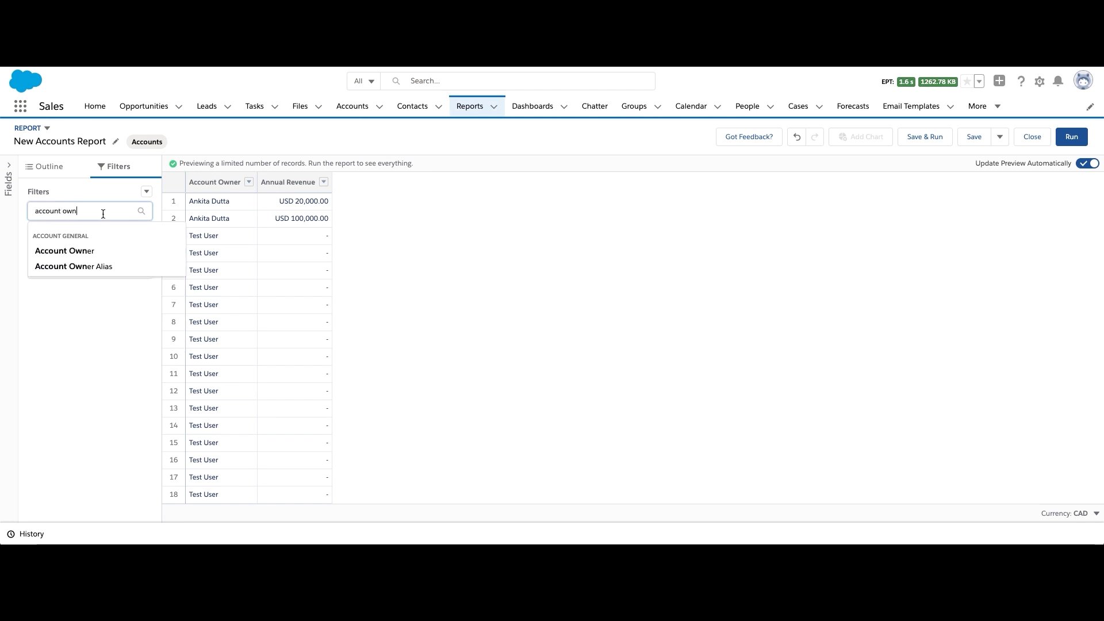
{"action": "left_click", "coordinate": [104, 251]}
{"action": "left_click", "coordinate": [244, 307]}
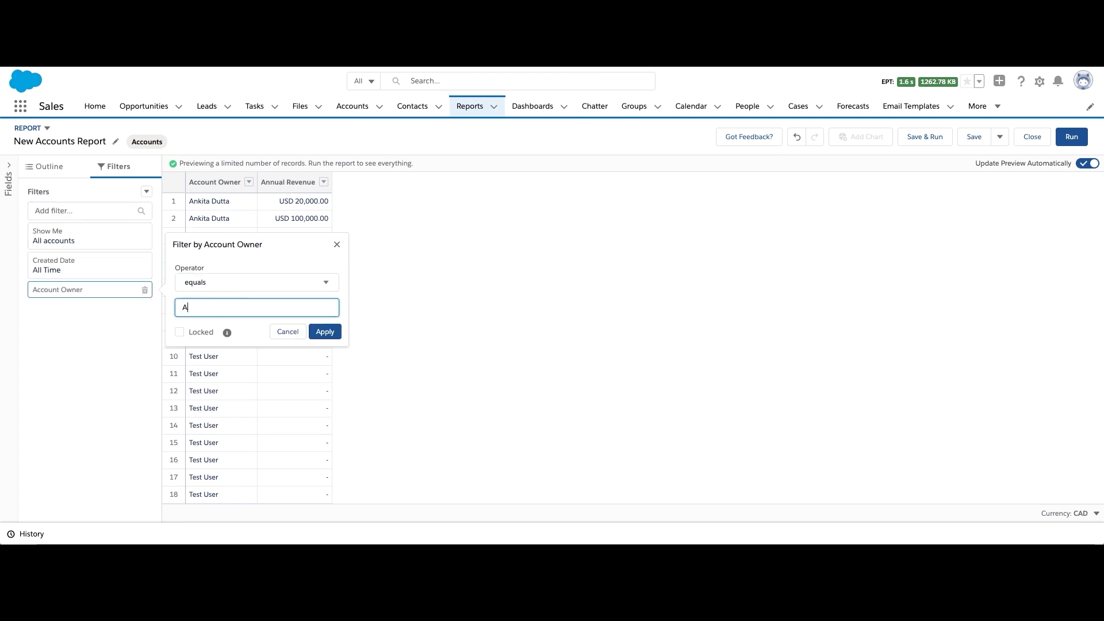
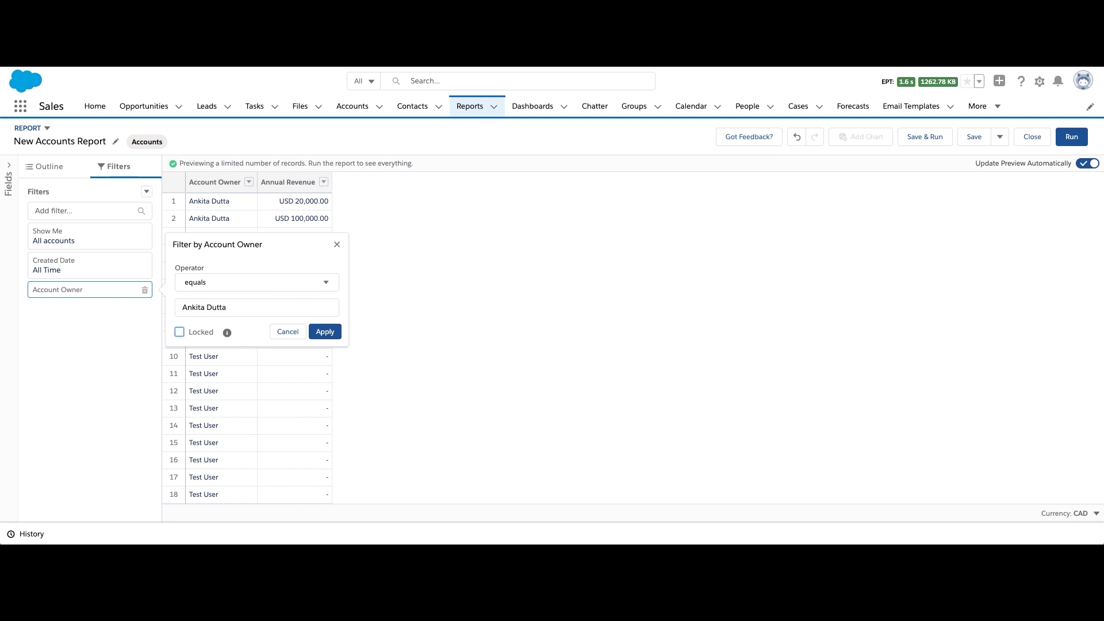
{"action": "left_click", "coordinate": [321, 333]}
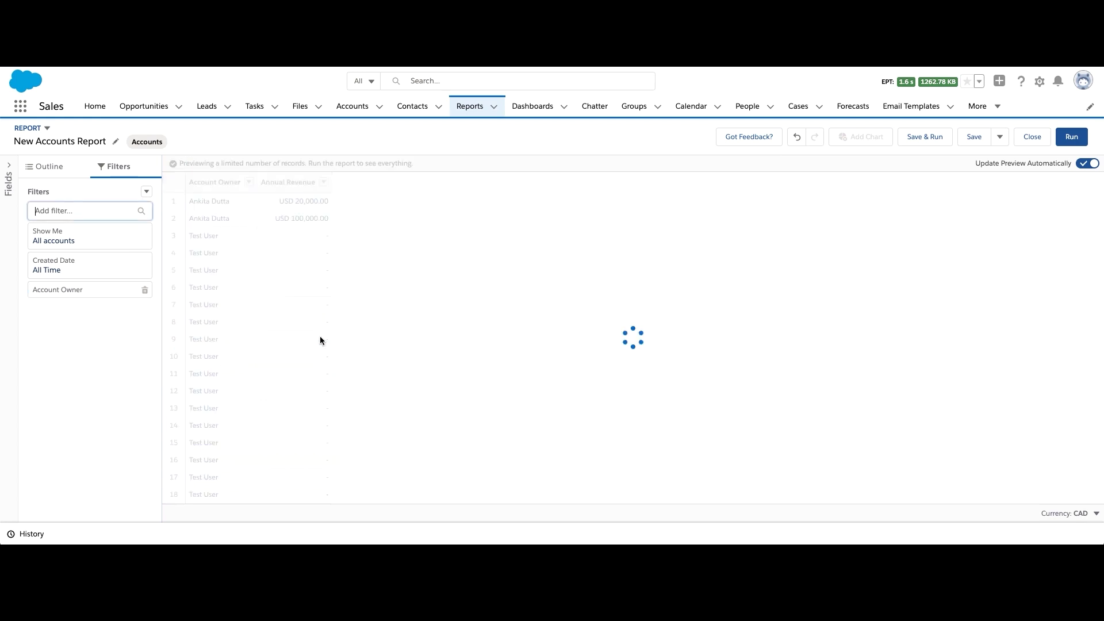
{"action": "left_click", "coordinate": [56, 169]}
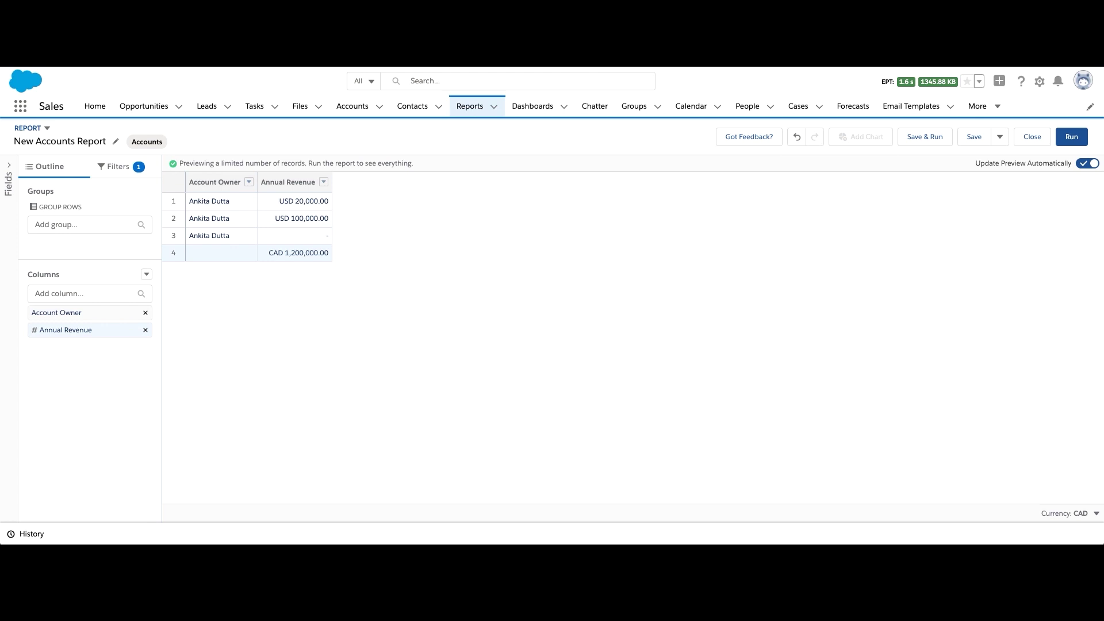
Convert the report to a Joined Report and add a block using an Opportunities report type
{"action": "left_click", "coordinate": [48, 130]}
{"action": "left_click", "coordinate": [118, 267]}
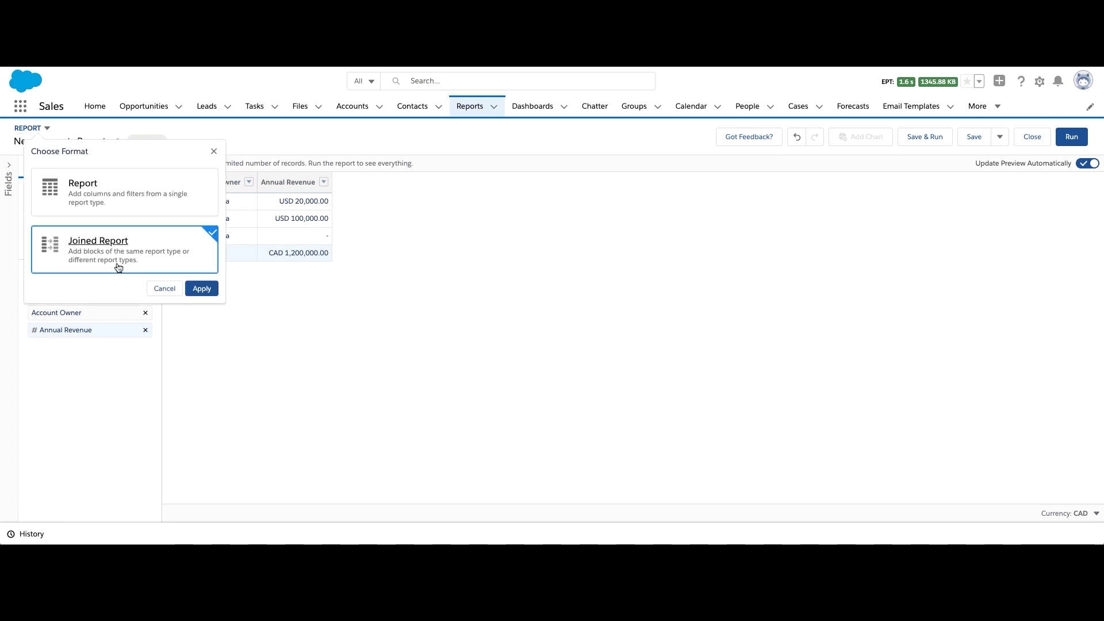
{"action": "left_click", "coordinate": [202, 289]}
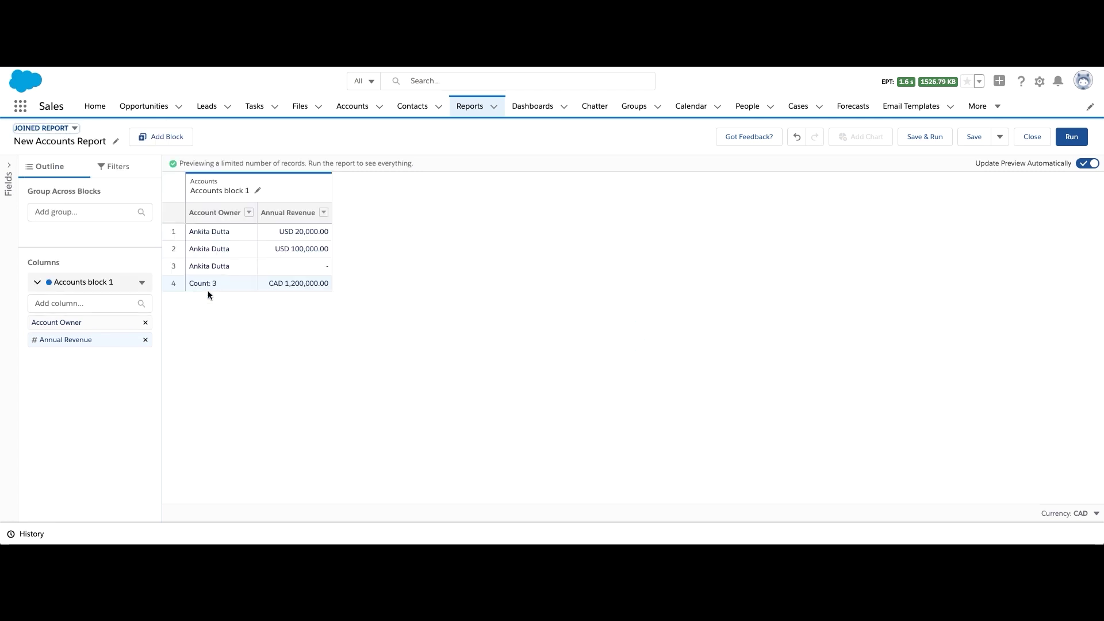
{"action": "left_click", "coordinate": [167, 139]}
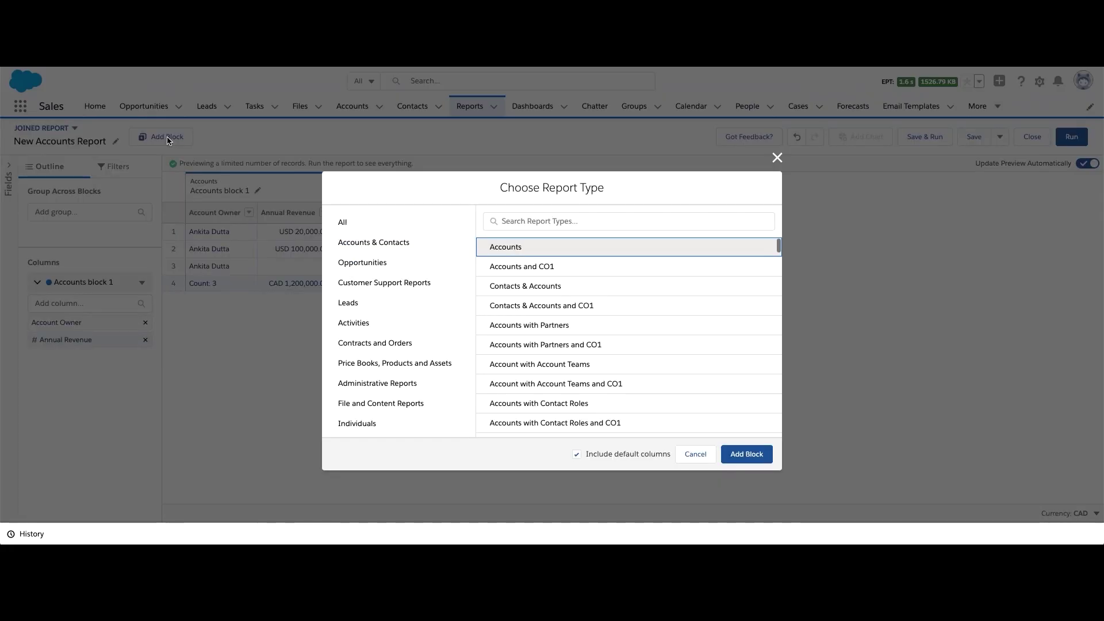
{"action": "left_click", "coordinate": [431, 263]}
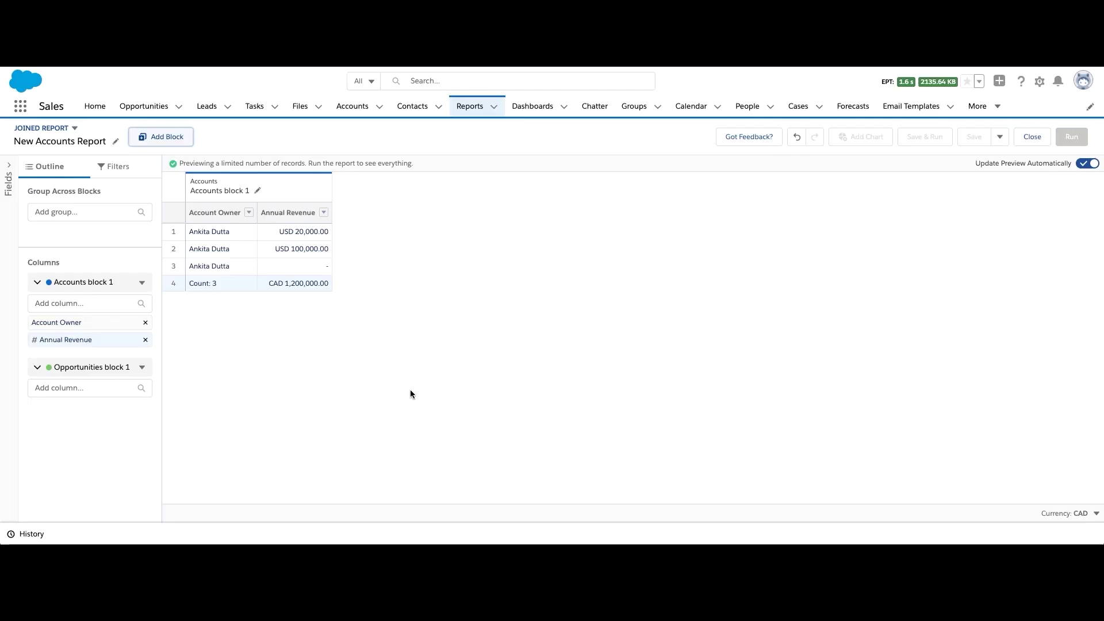
Add Opportunity Owner and Opportunity Name columns to the Opportunities block
{"action": "left_click", "coordinate": [81, 388]}
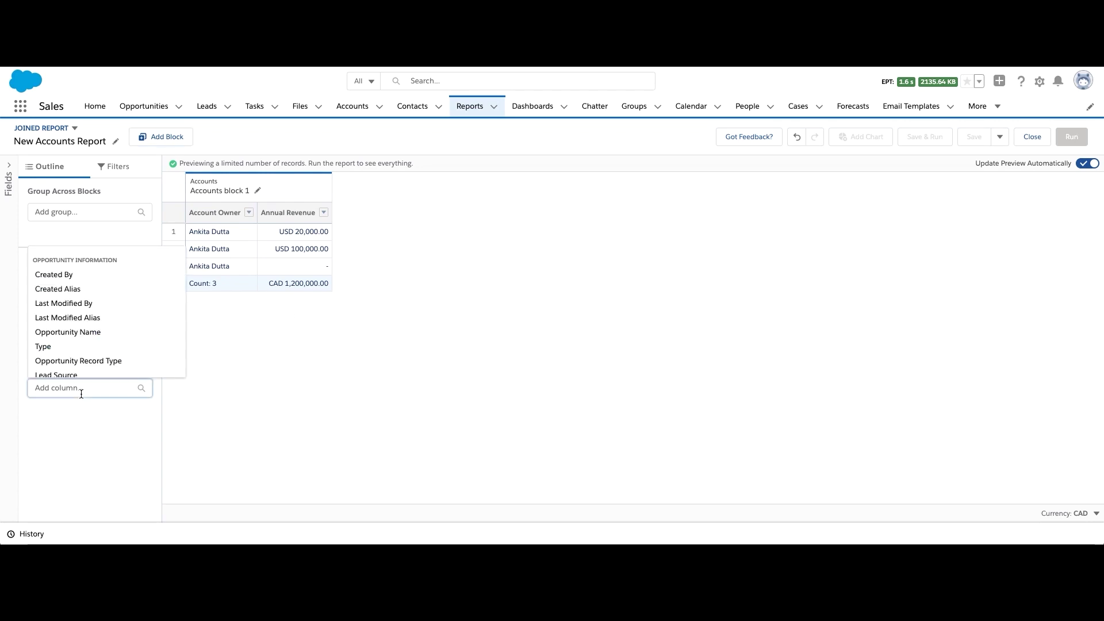
{"action": "type", "text": "owner"}
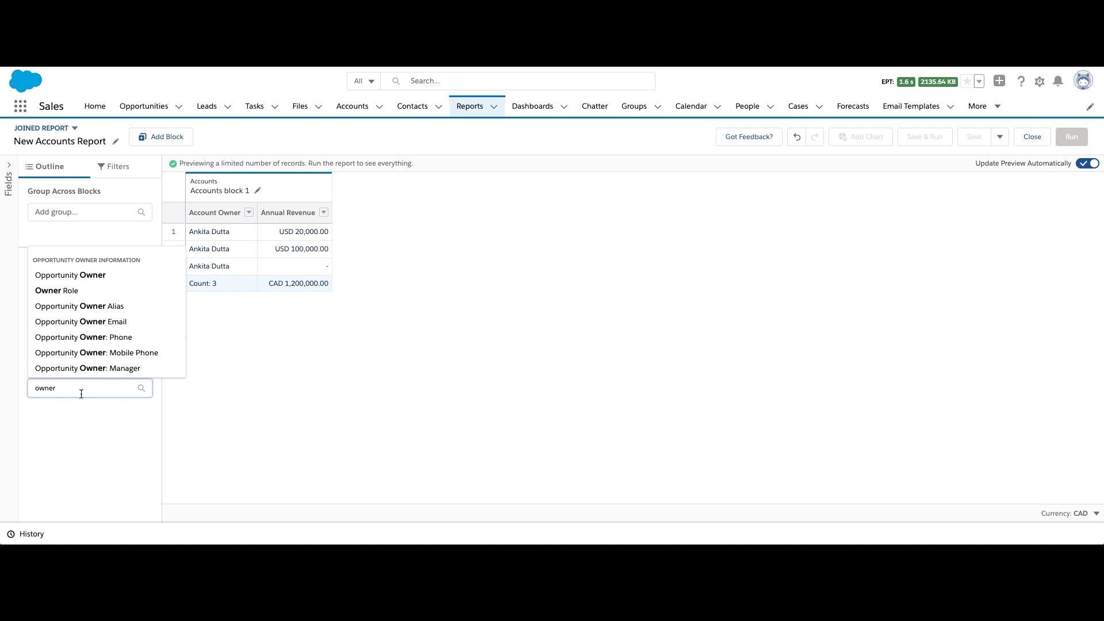
{"action": "left_click", "coordinate": [82, 279]}
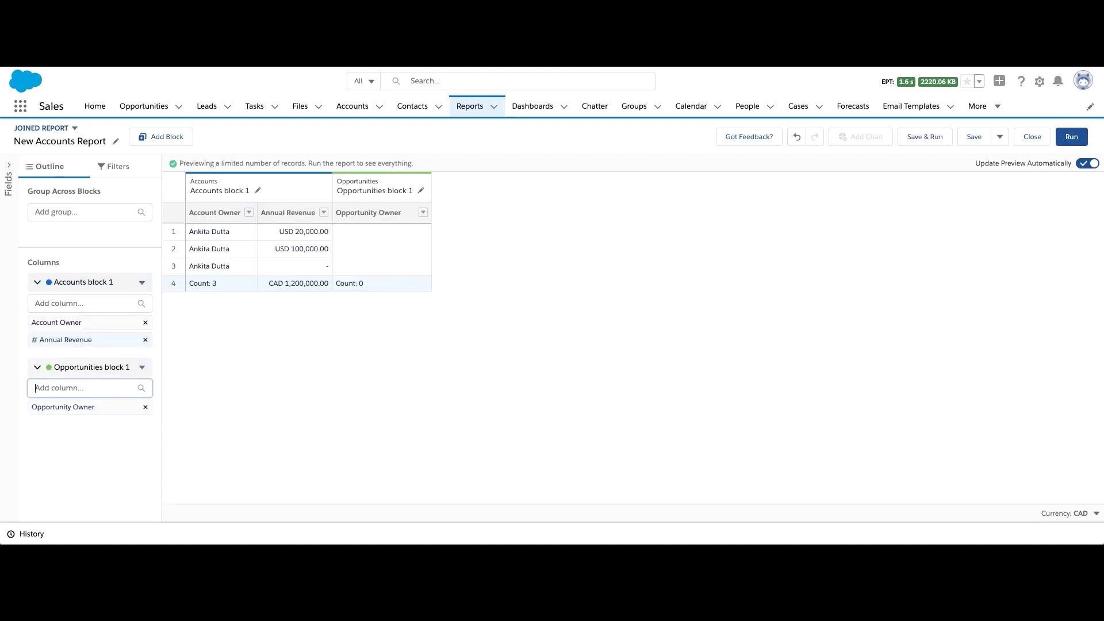
{"action": "type", "text": "name"}
{"action": "left_click", "coordinate": [69, 429]}
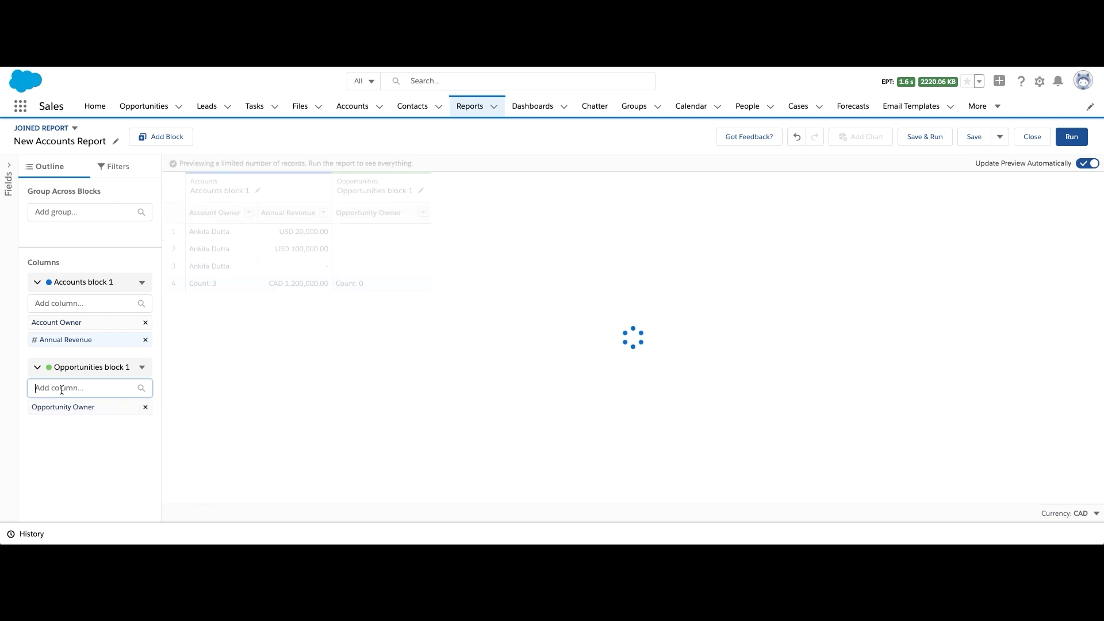
Add Stage, Amount and Type columns to the Opportunities block
{"action": "type", "text": "stage"}
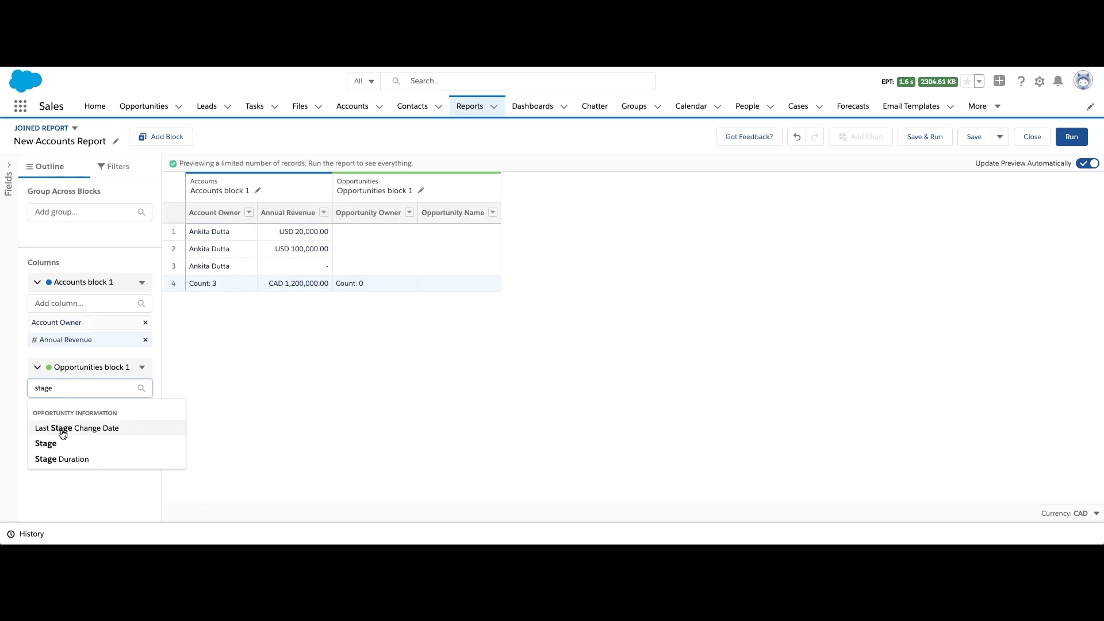
{"action": "left_click", "coordinate": [62, 442]}
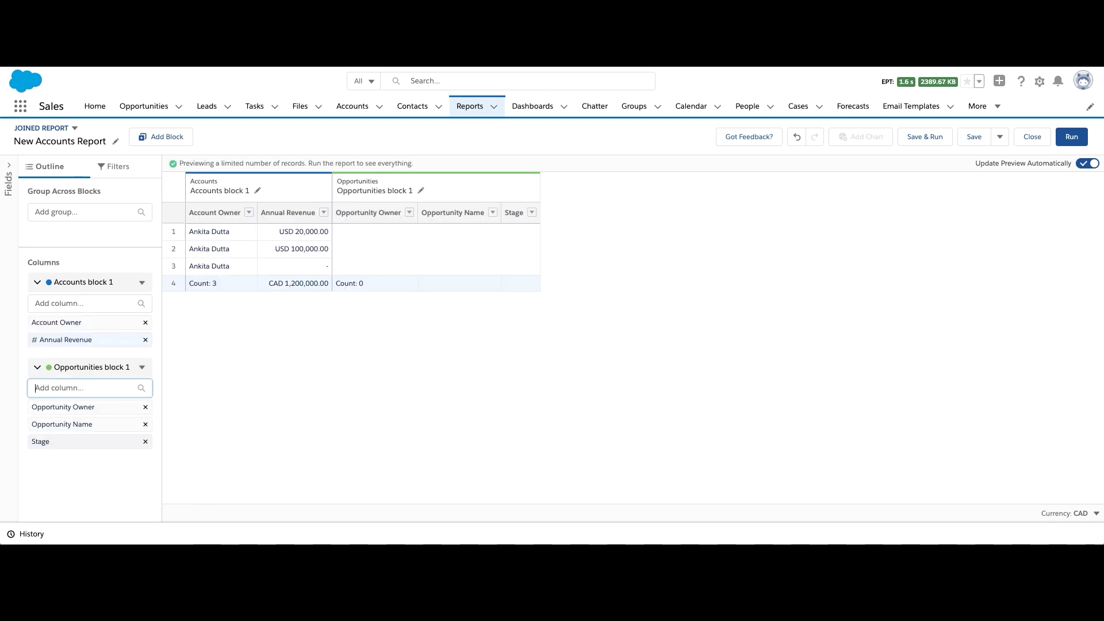
{"action": "type", "text": "amount"}
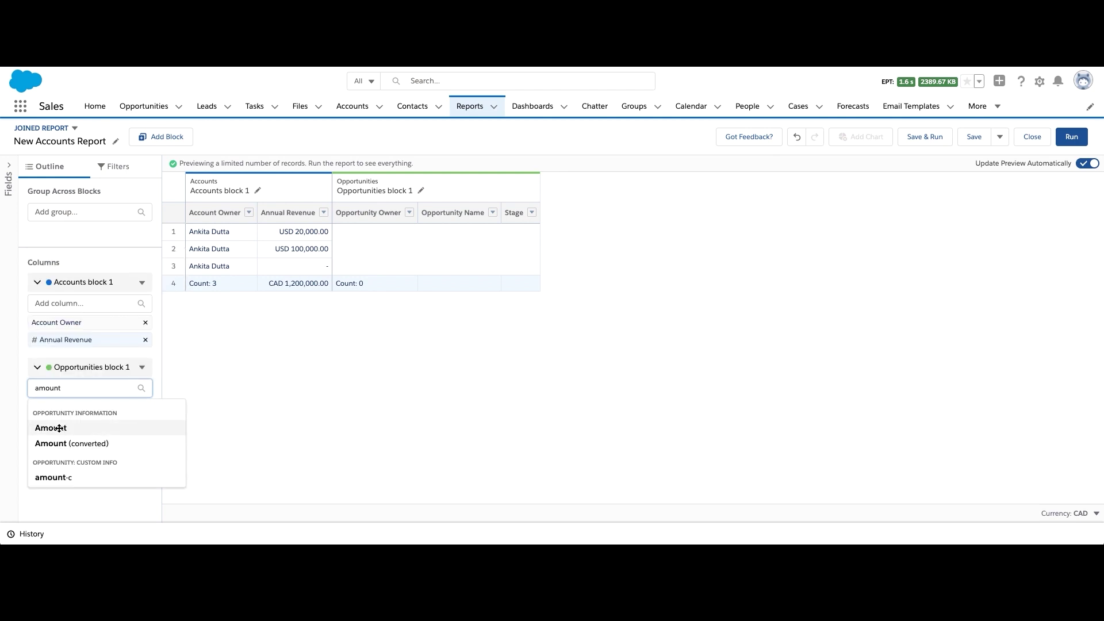
{"action": "left_click", "coordinate": [60, 429]}
{"action": "type", "text": "tye"}
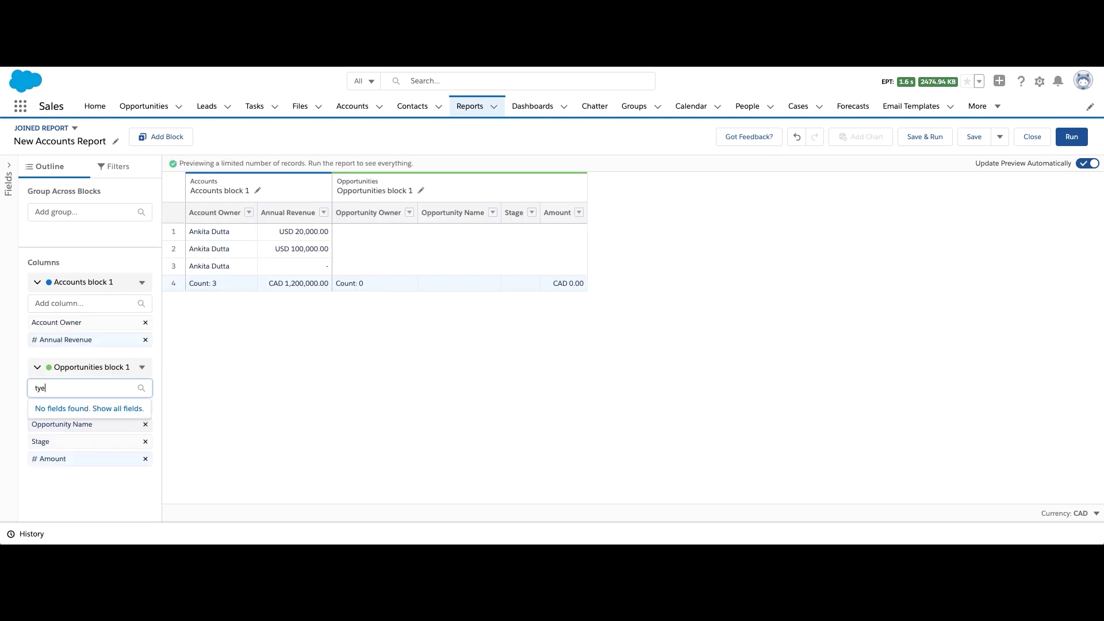
{"action": "key", "text": "BackSpace"}
{"action": "type", "text": "pe"}
{"action": "left_click", "coordinate": [58, 428]}
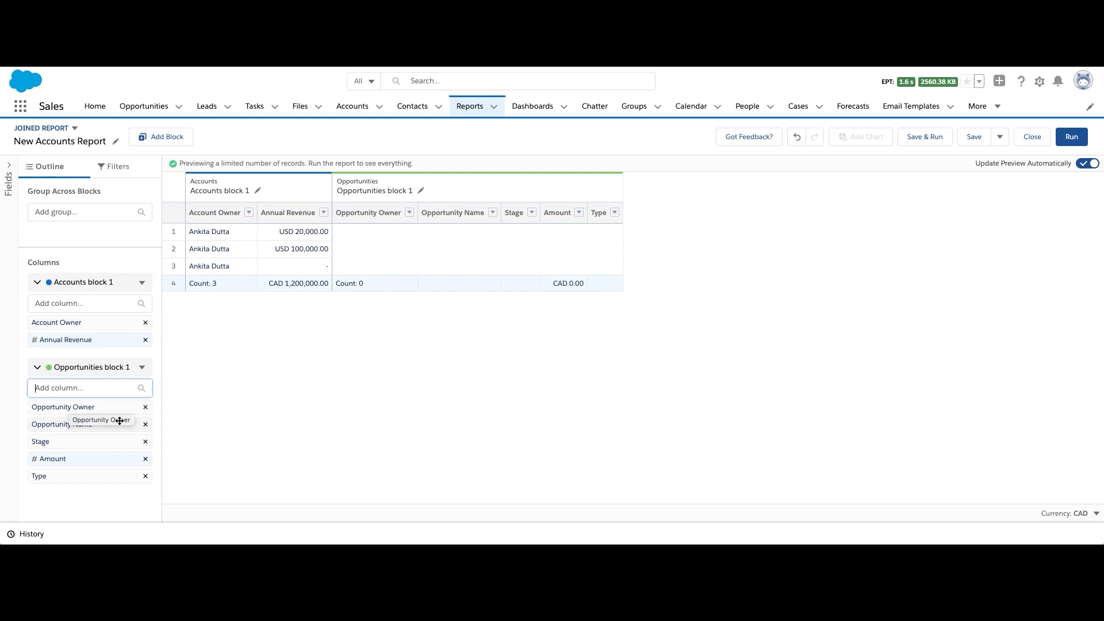
Set the Opportunities block's Close Date range to All Time
{"action": "left_click", "coordinate": [114, 166]}
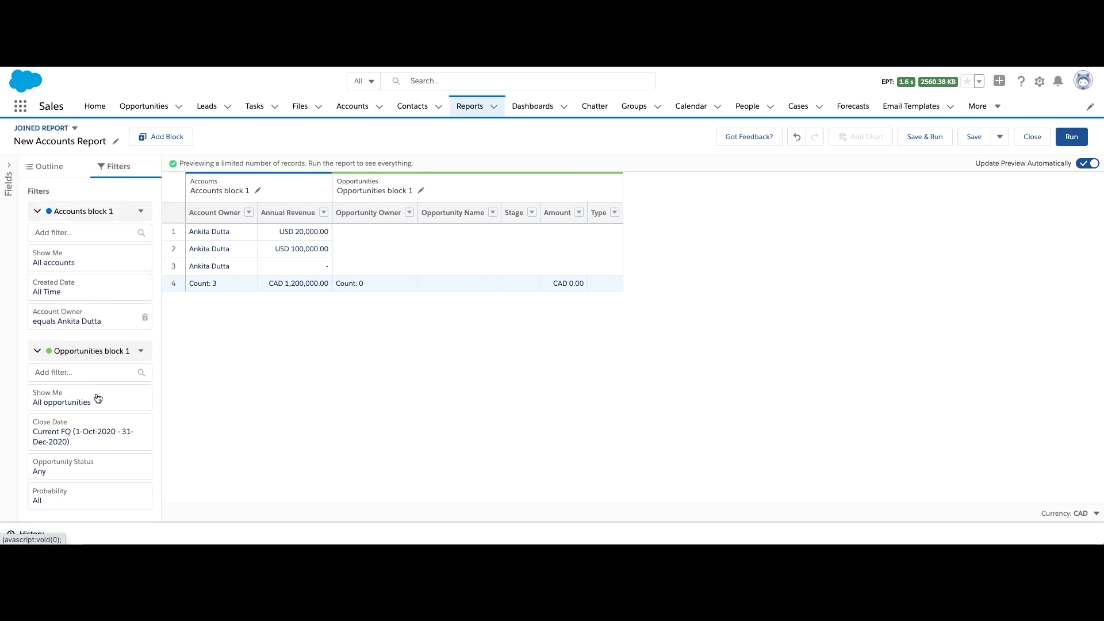
{"action": "scroll", "coordinate": [96, 398], "scroll_direction": "down", "scroll_amount": 1}
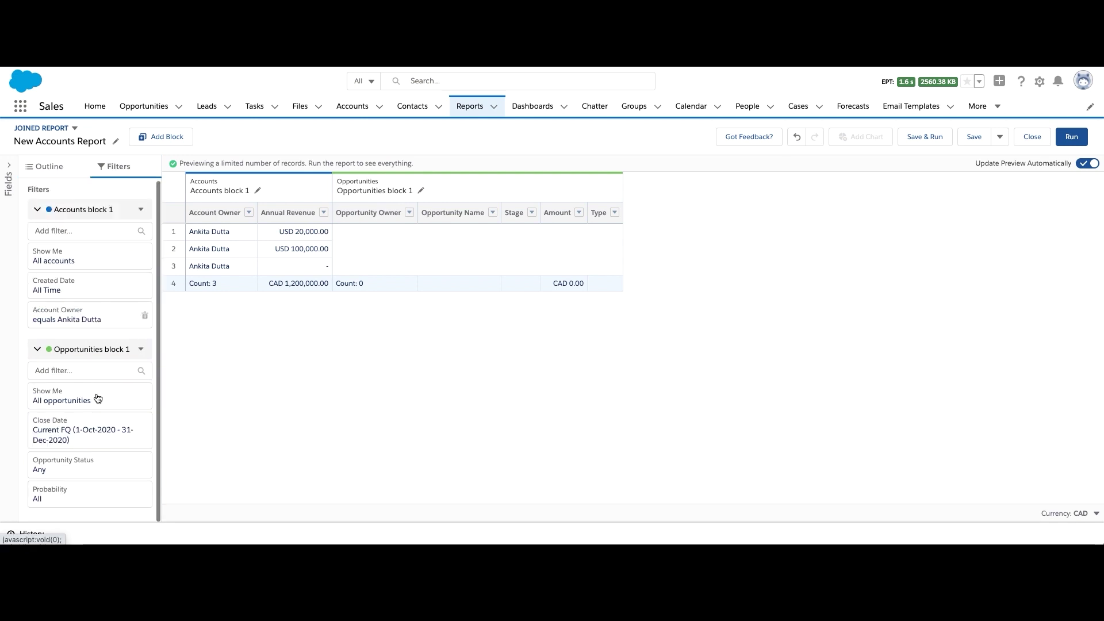
{"action": "left_click", "coordinate": [84, 440]}
{"action": "left_click", "coordinate": [224, 449]}
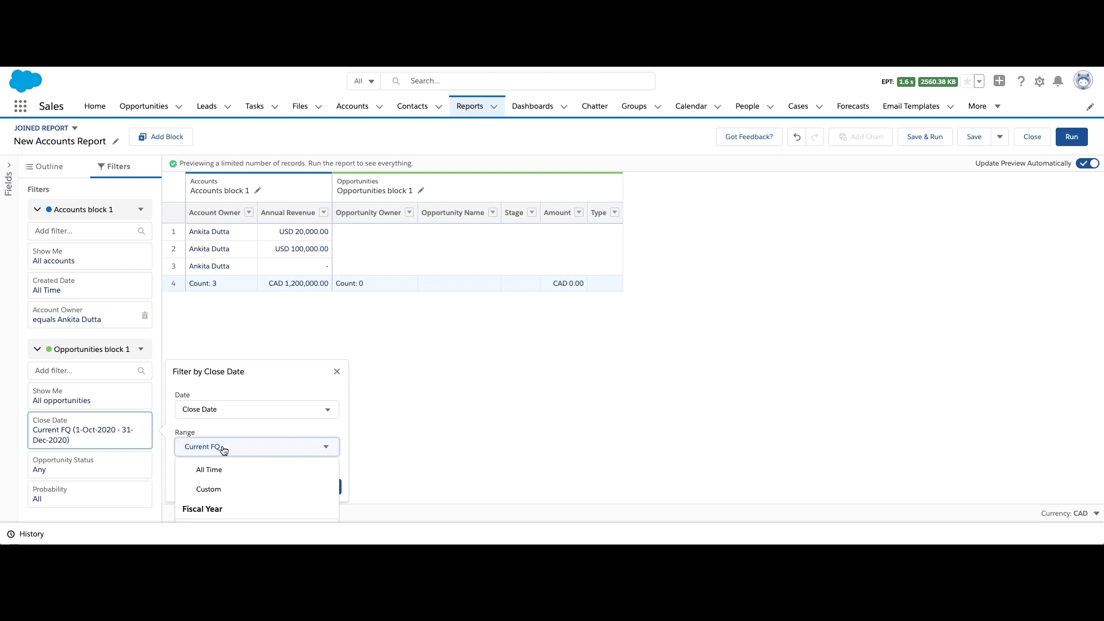
{"action": "left_click", "coordinate": [205, 469]}
{"action": "left_click", "coordinate": [323, 489]}
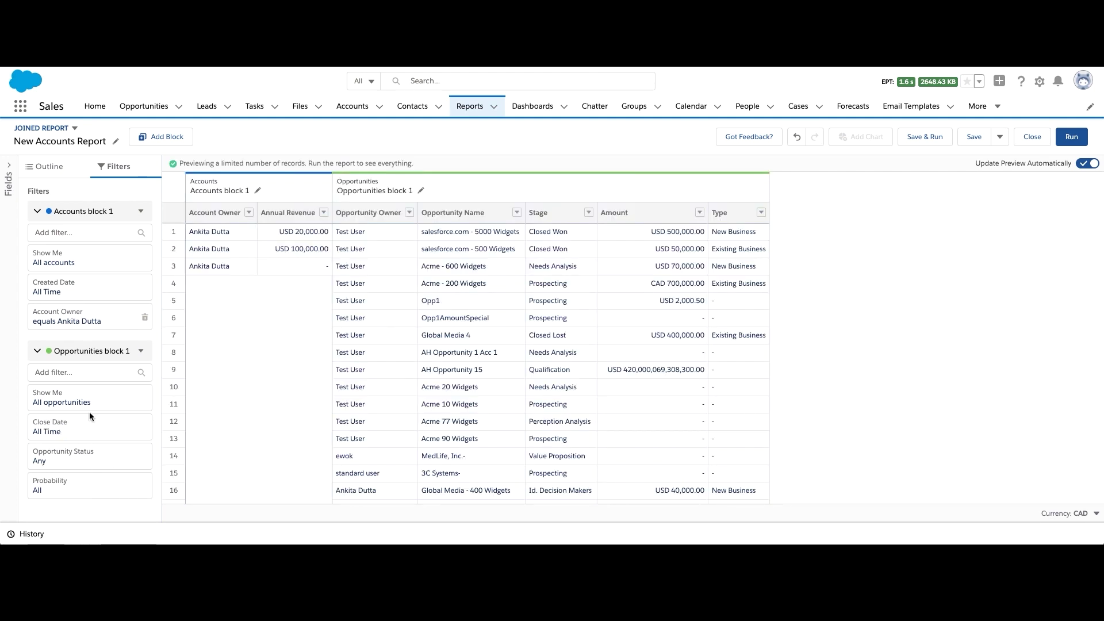
Add an Amount greater than 50000 filter, leaving 11 records
{"action": "left_click", "coordinate": [78, 373]}
{"action": "type", "text": "amount"}
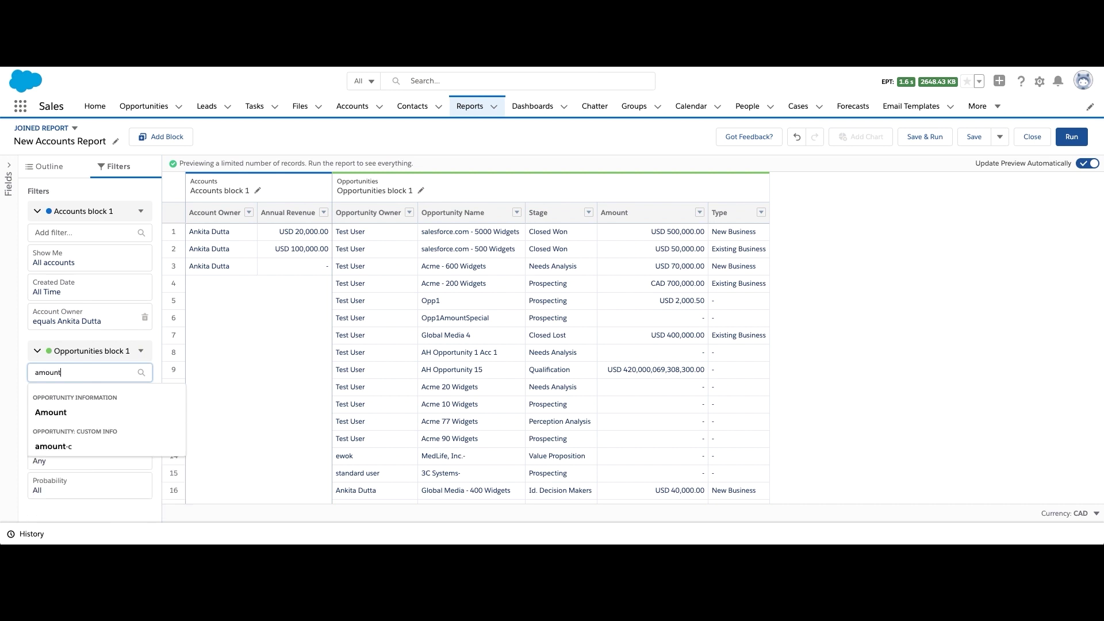
{"action": "left_click", "coordinate": [74, 412]}
{"action": "left_click", "coordinate": [229, 446]}
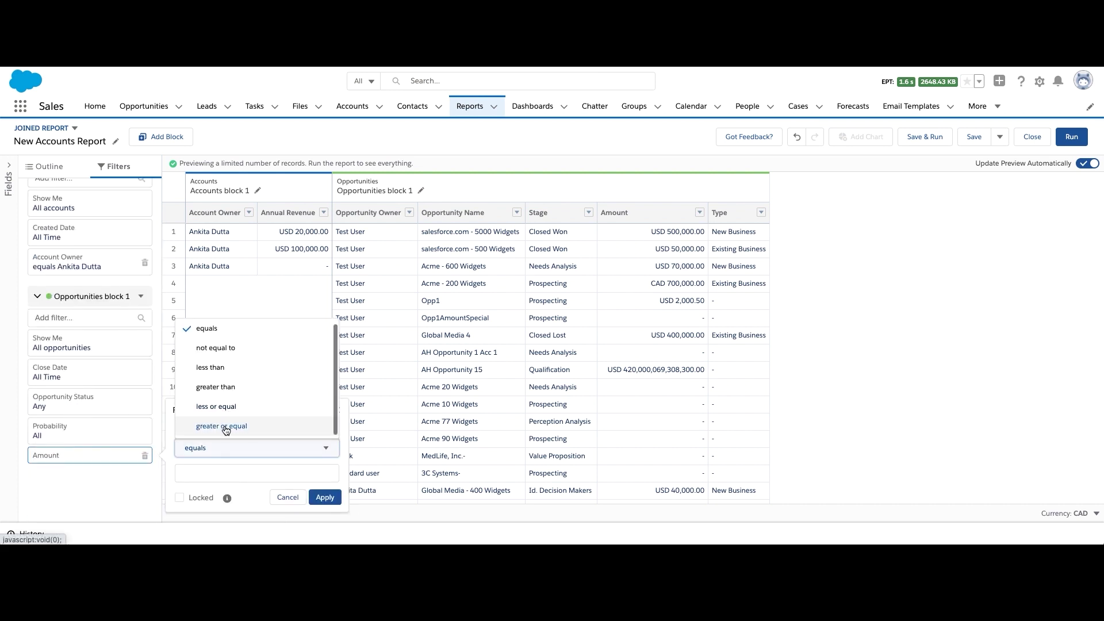
{"action": "left_click", "coordinate": [216, 389]}
{"action": "left_click", "coordinate": [217, 477]}
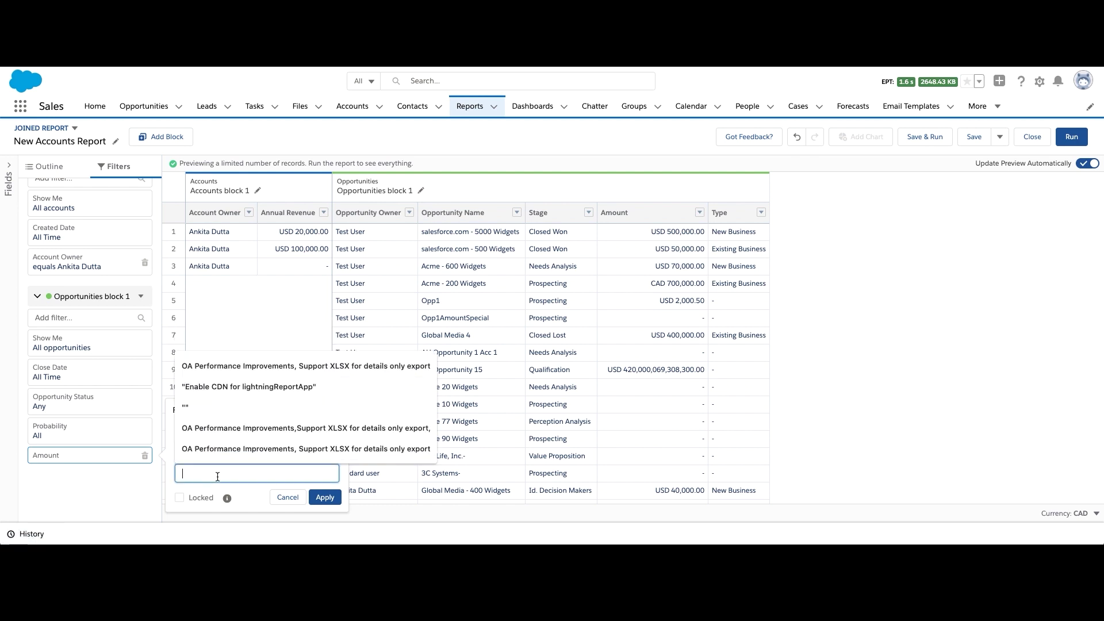
{"action": "type", "text": "50000"}
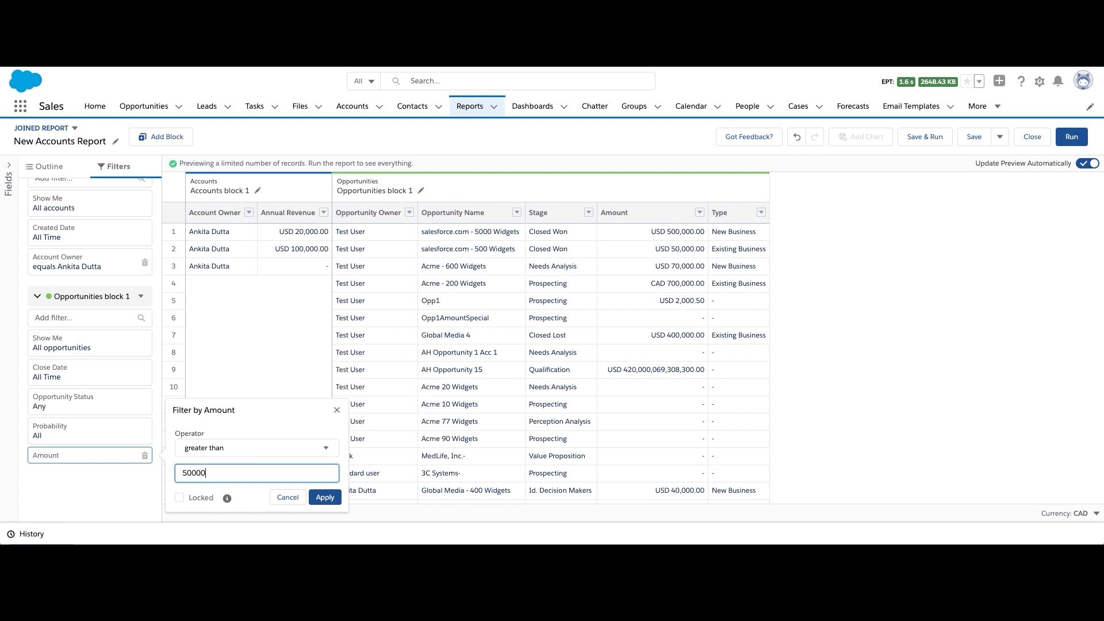
{"action": "left_click", "coordinate": [325, 496]}
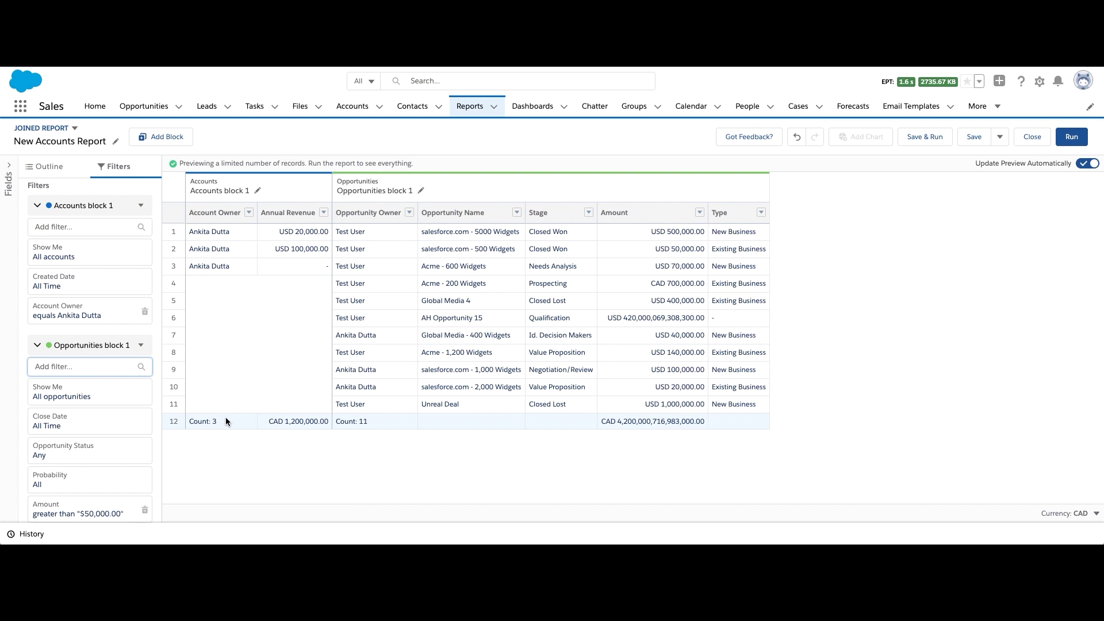
Group both blocks across the joined report by Account Name
{"action": "left_click", "coordinate": [52, 167]}
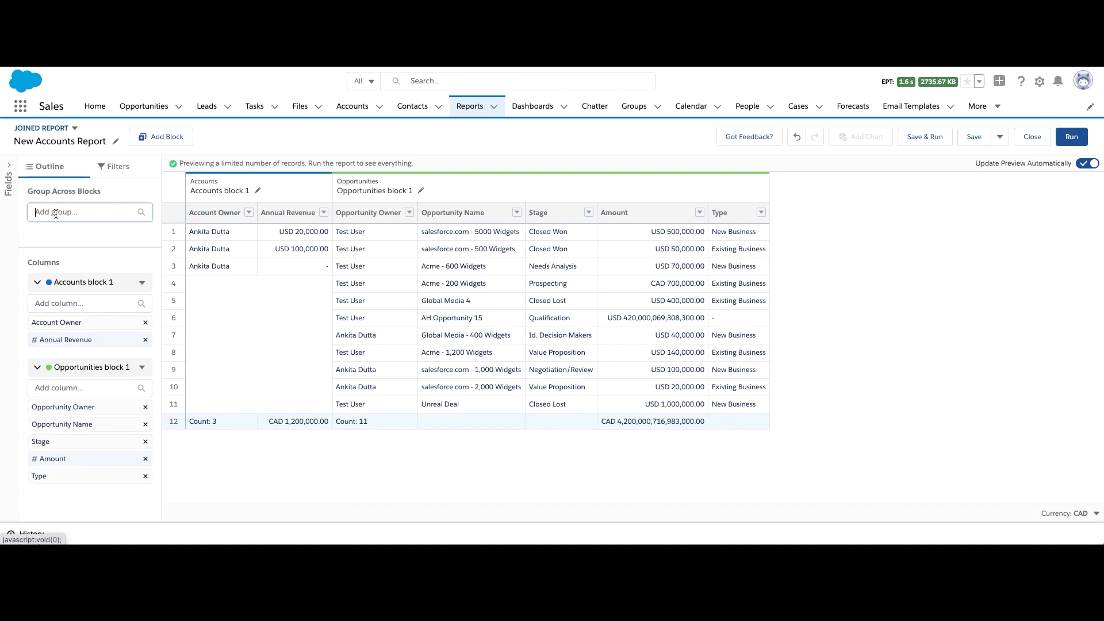
{"action": "type", "text": "Account name"}
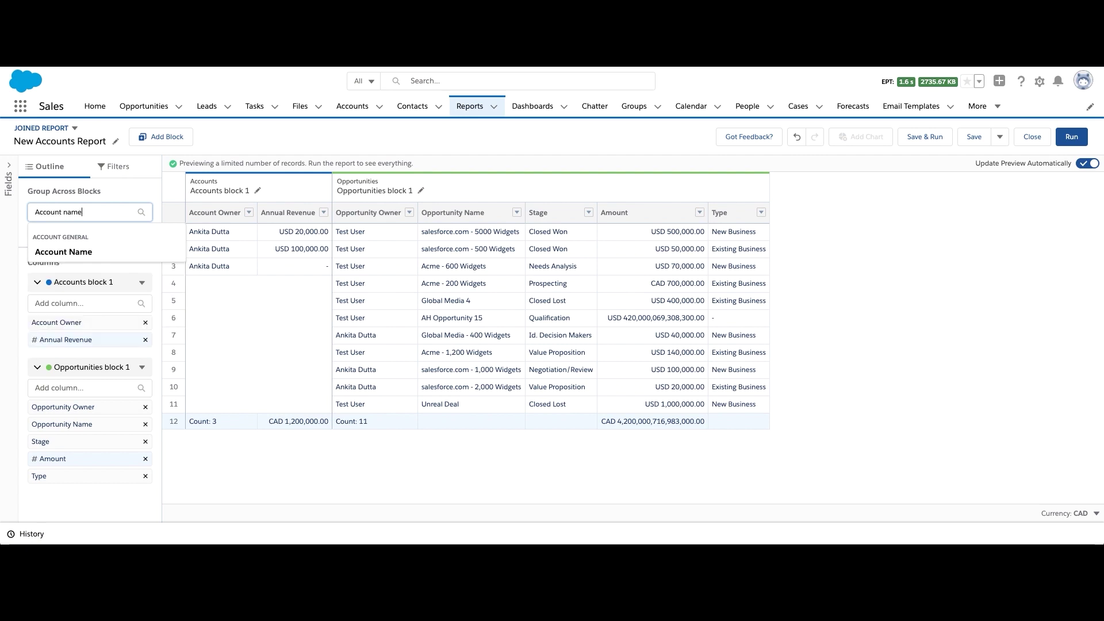
{"action": "left_click", "coordinate": [57, 245]}
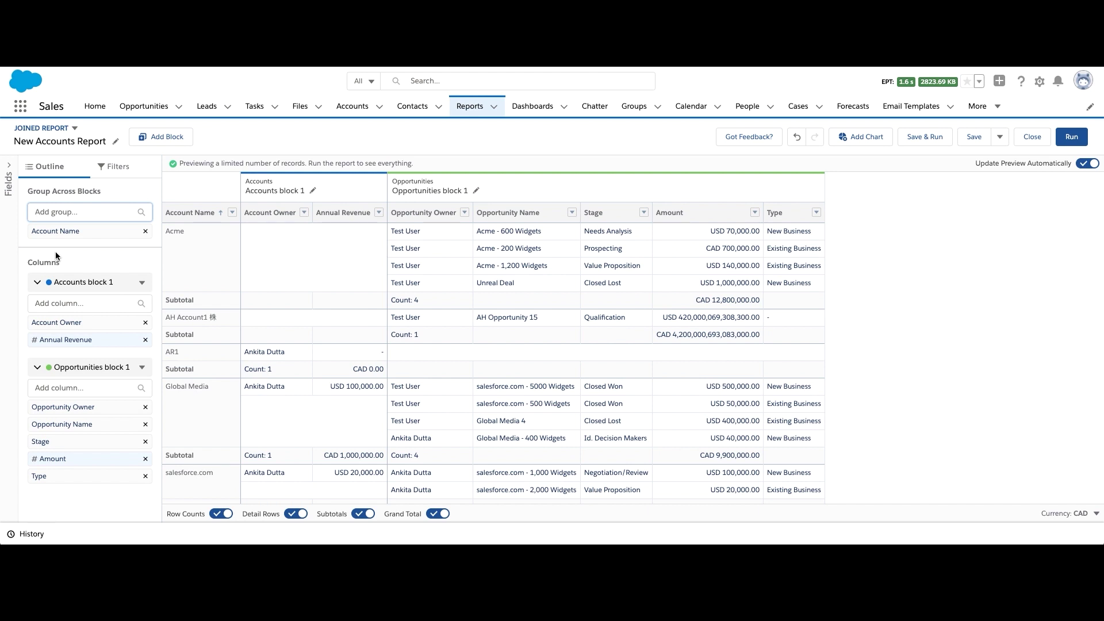
{"action": "left_click", "coordinate": [156, 143]}
Add a Cases block to the joined report without default columns
{"action": "left_click", "coordinate": [348, 222]}
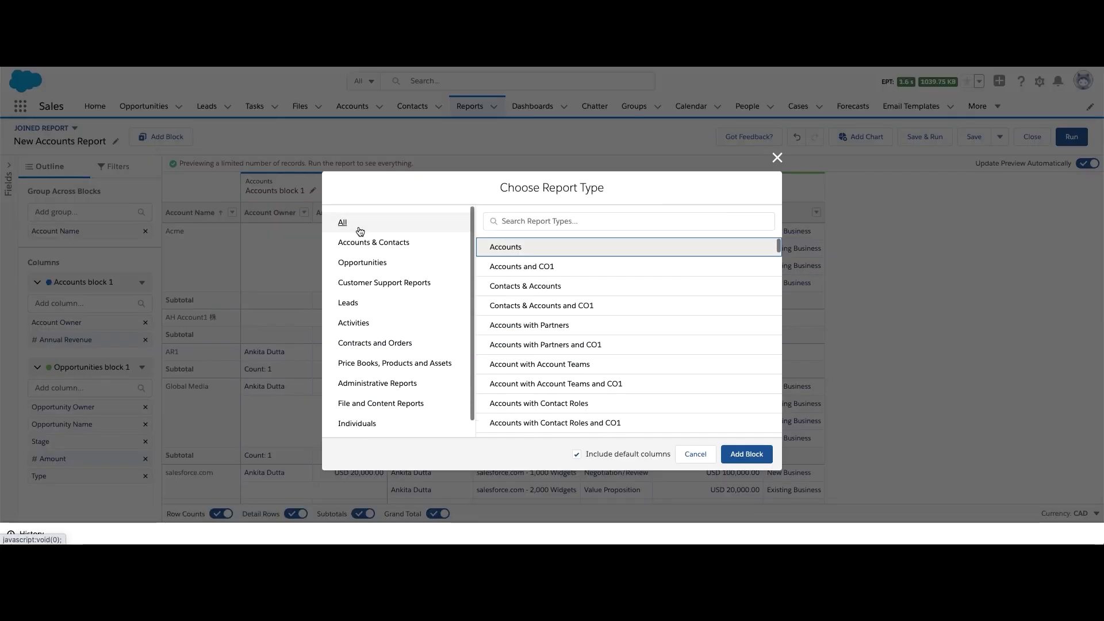
{"action": "left_click", "coordinate": [524, 224]}
{"action": "type", "text": "cas"}
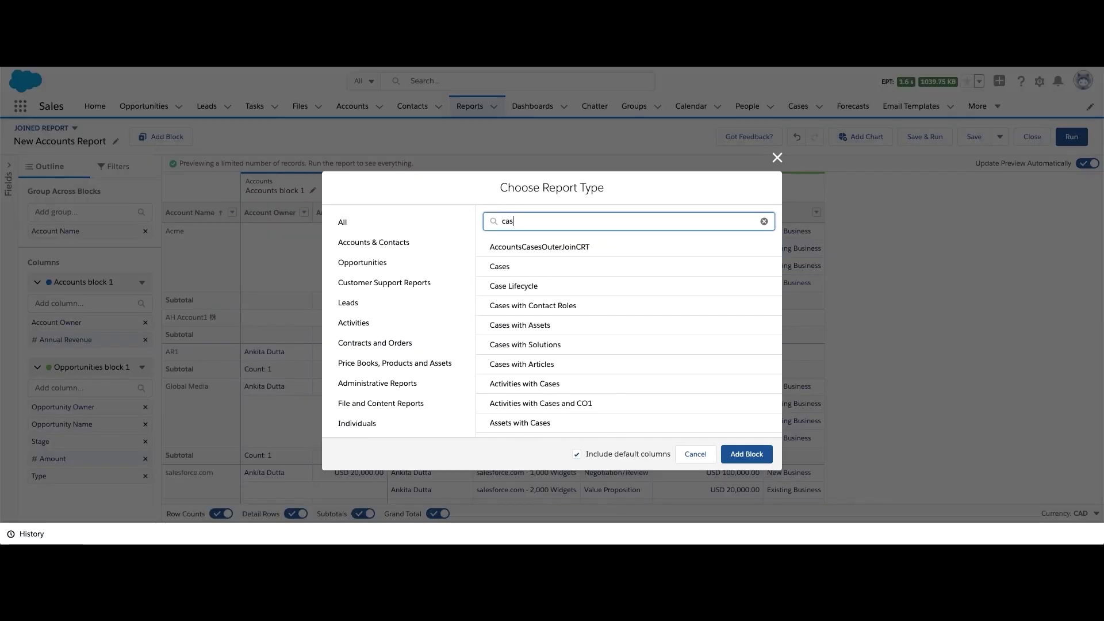
{"action": "left_click", "coordinate": [513, 265]}
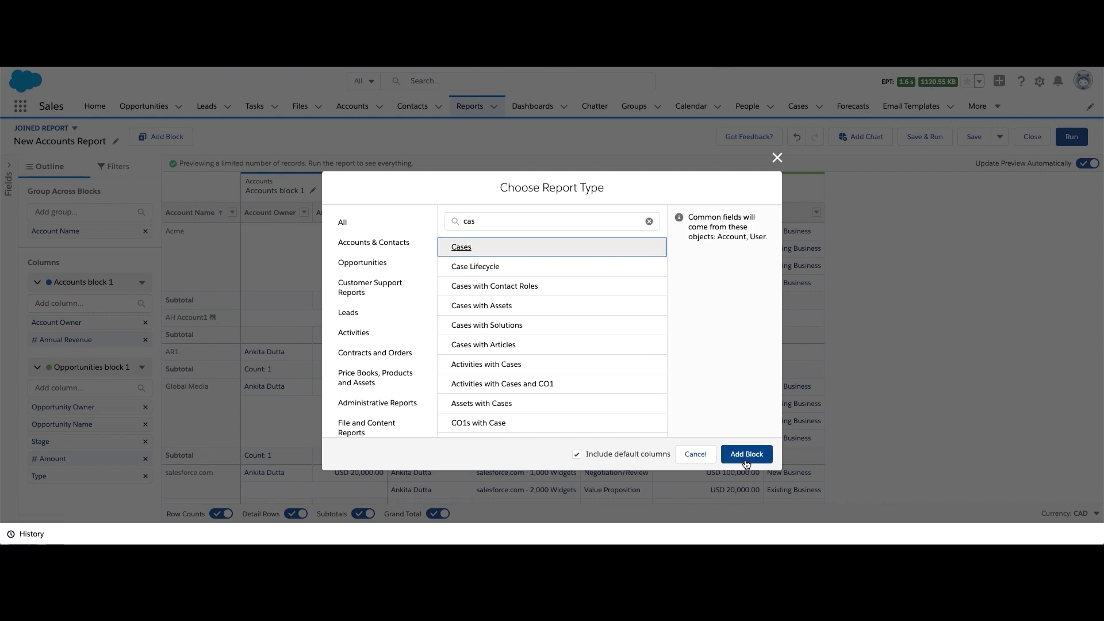
{"action": "left_click", "coordinate": [577, 454]}
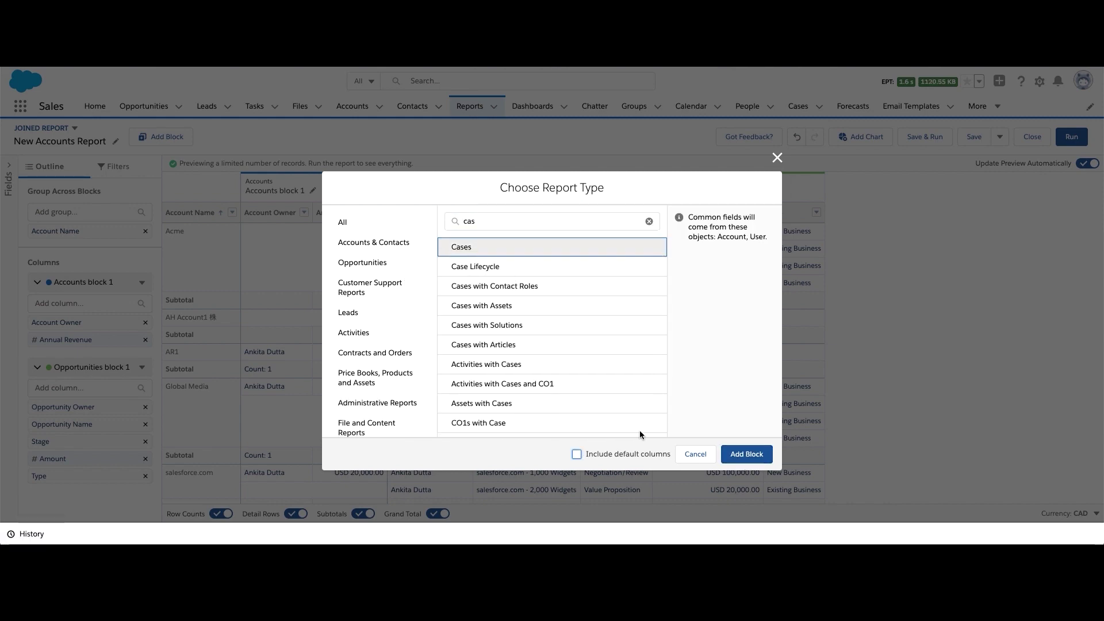
{"action": "left_click", "coordinate": [739, 456]}
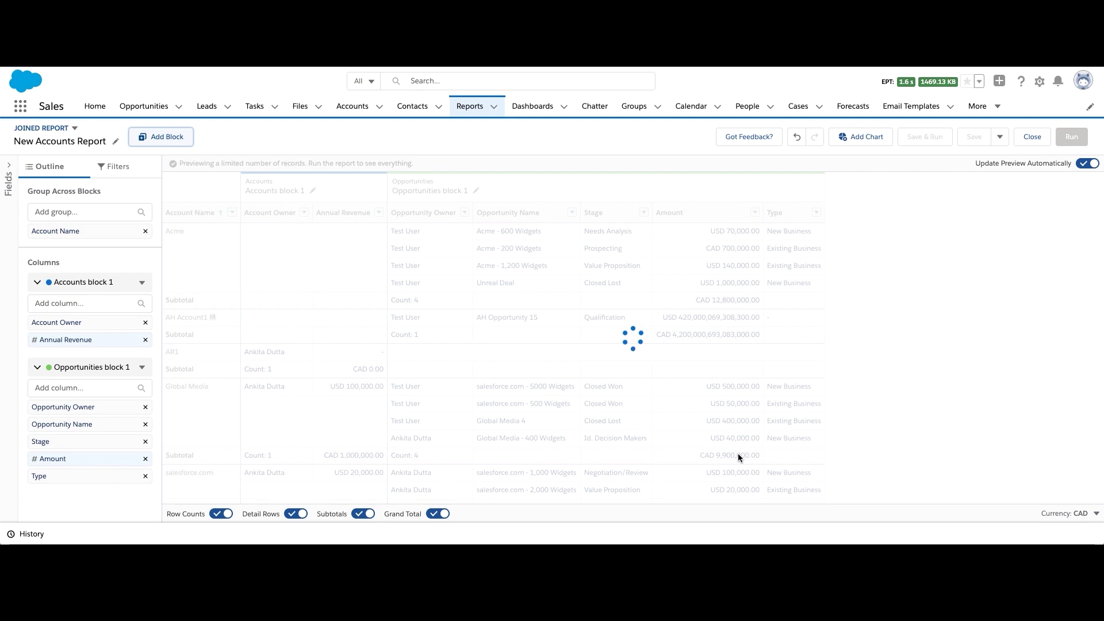
Add Case Owner, Status, Subject and Date/Time Opened columns to the Cases block
{"action": "scroll", "coordinate": [56, 482], "scroll_direction": "down", "scroll_amount": 1}
{"action": "left_click", "coordinate": [55, 481]}
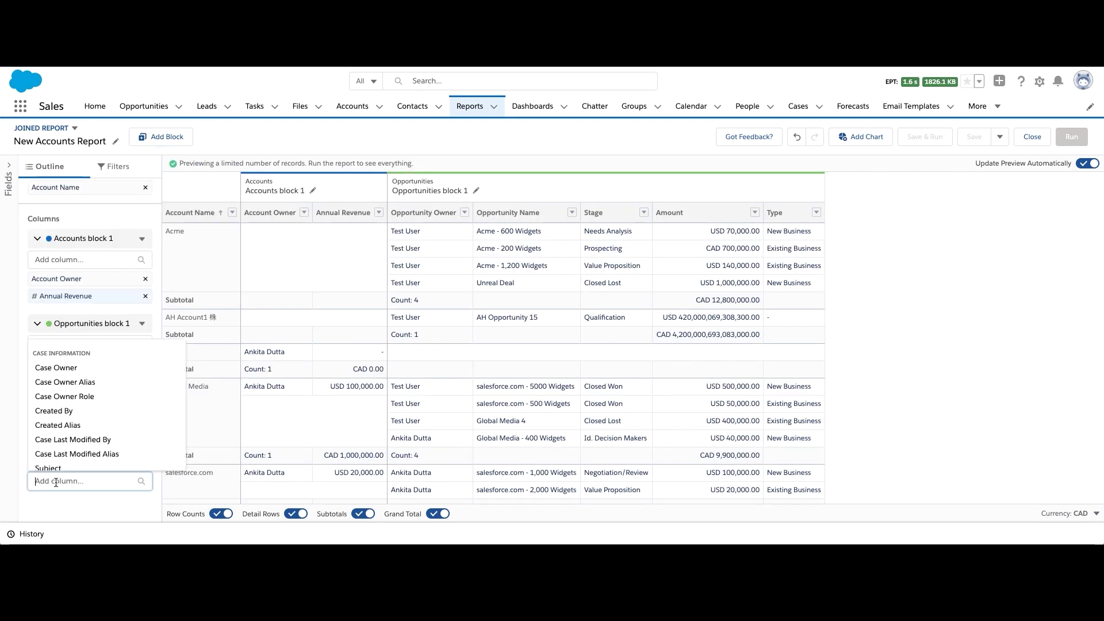
{"action": "type", "text": "case own"}
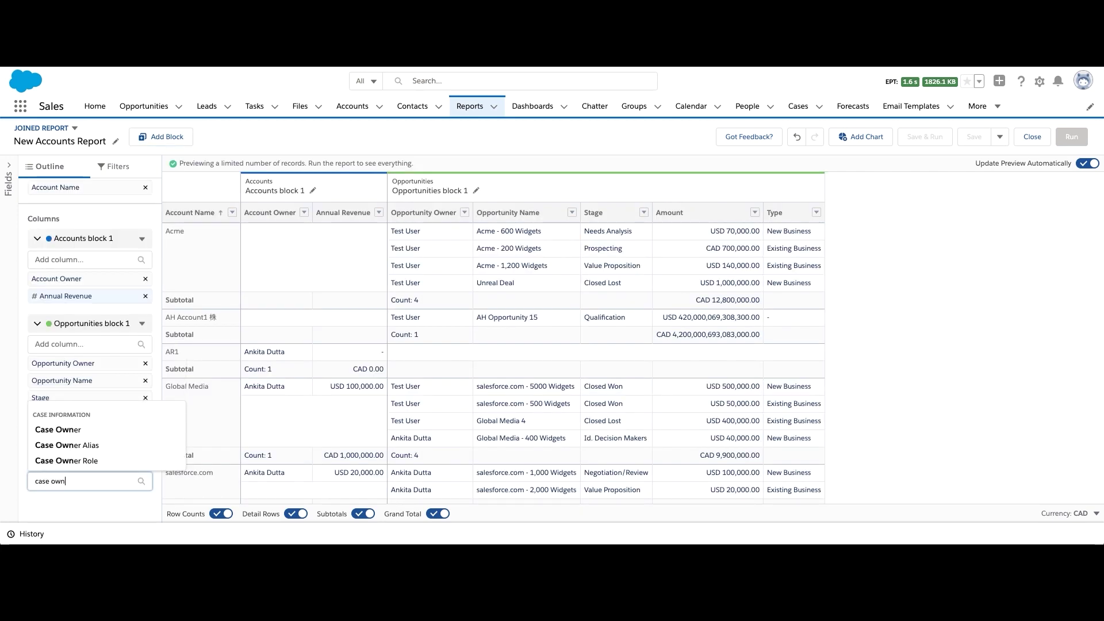
{"action": "left_click", "coordinate": [65, 430]}
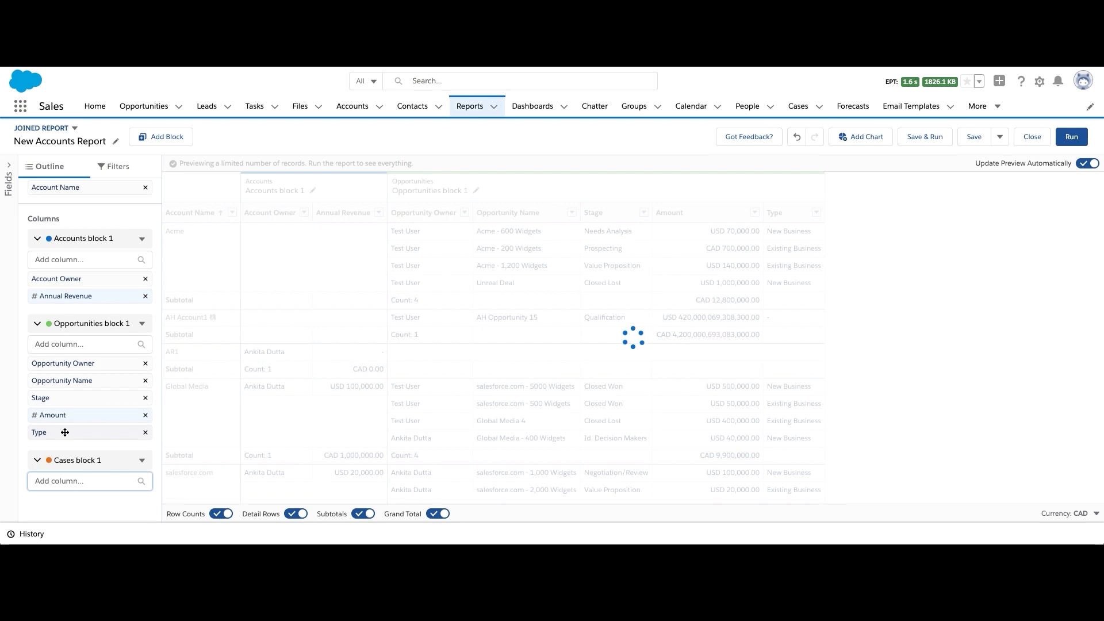
{"action": "type", "text": "sta"}
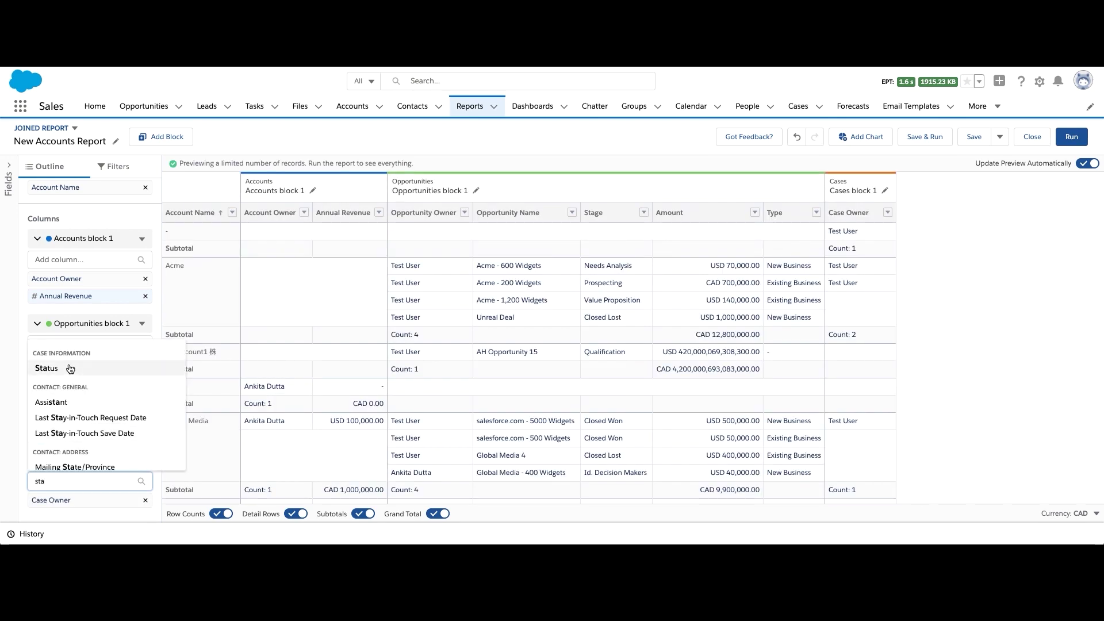
{"action": "left_click", "coordinate": [70, 369]}
{"action": "type", "text": "s"}
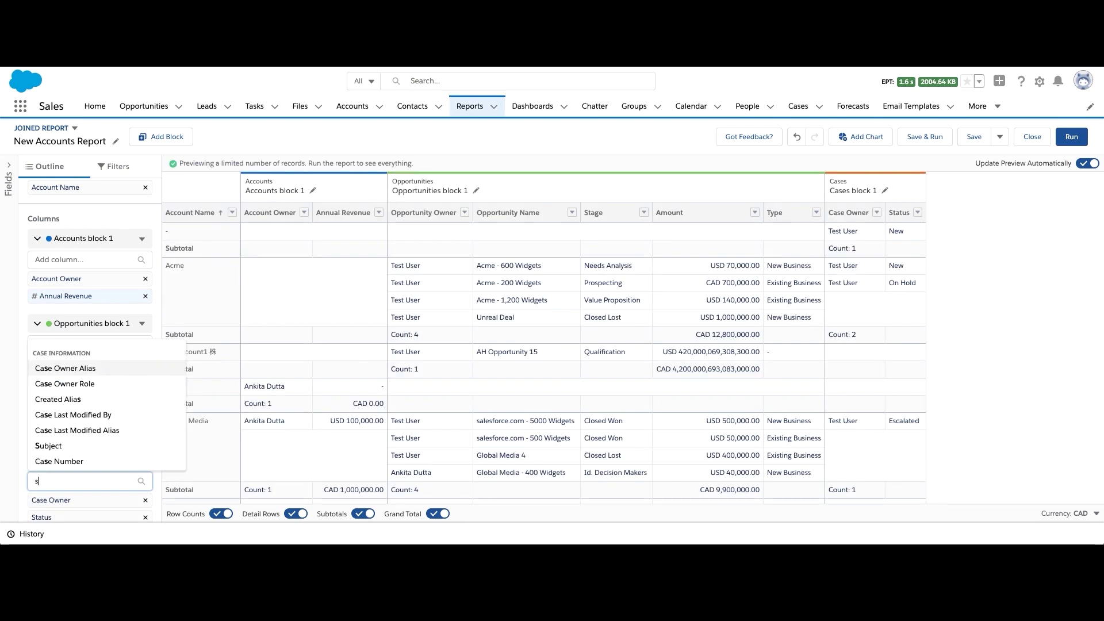
{"action": "type", "text": "ubje"}
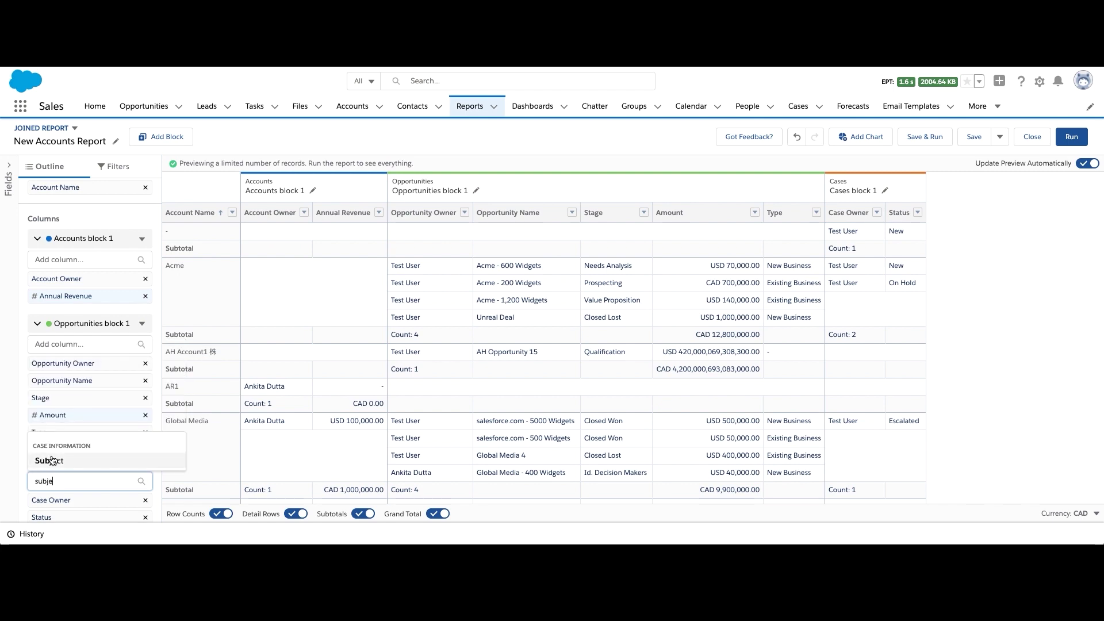
{"action": "left_click", "coordinate": [51, 461]}
{"action": "scroll", "coordinate": [52, 460], "scroll_direction": "down", "scroll_amount": 1}
{"action": "type", "text": "date"}
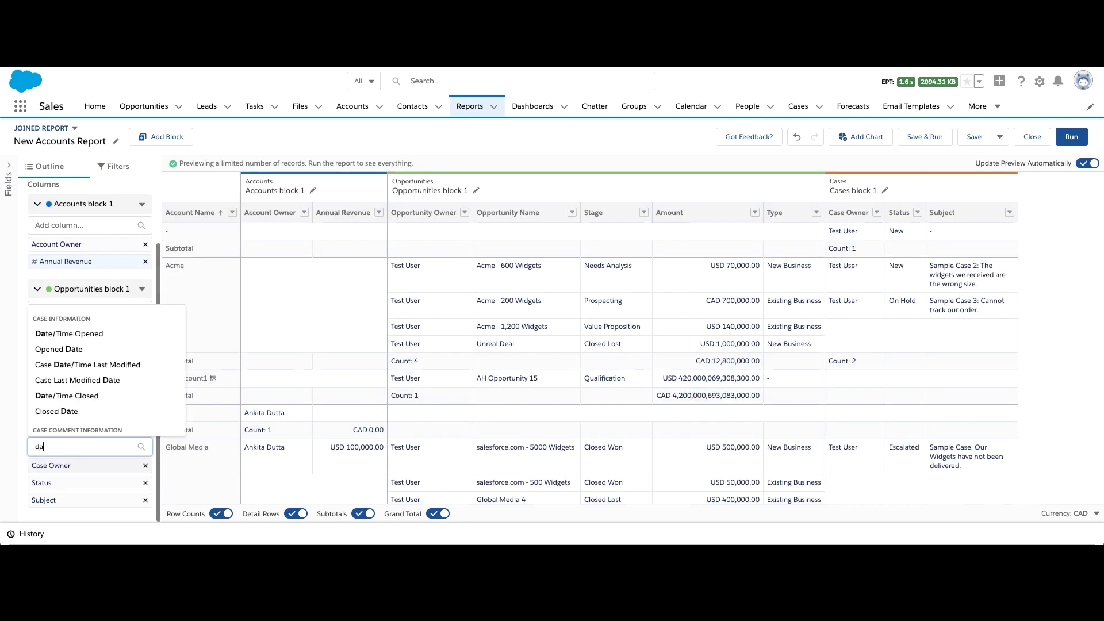
{"action": "left_click", "coordinate": [74, 333]}
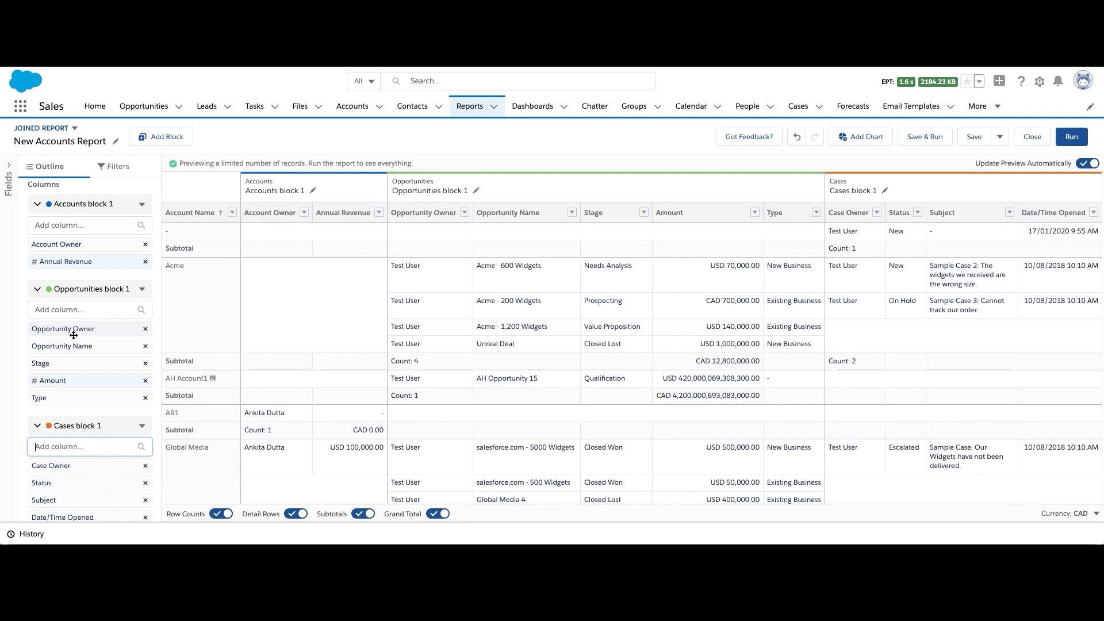
{"action": "scroll", "coordinate": [73, 335], "scroll_direction": "down", "scroll_amount": 1}
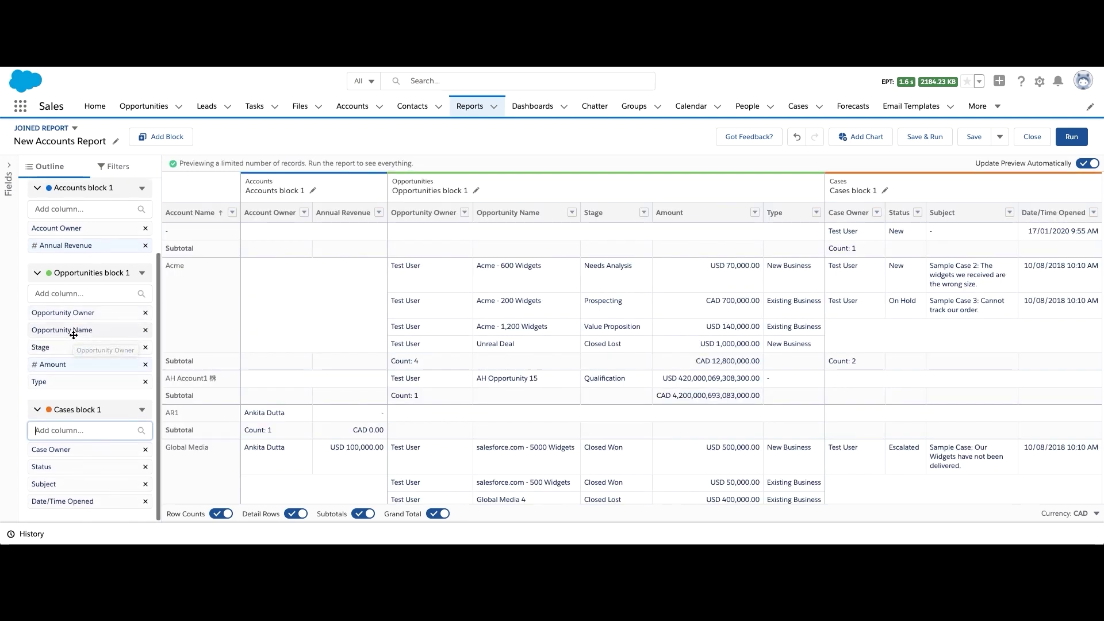
{"action": "scroll", "coordinate": [74, 335], "scroll_direction": "up", "scroll_amount": 2}
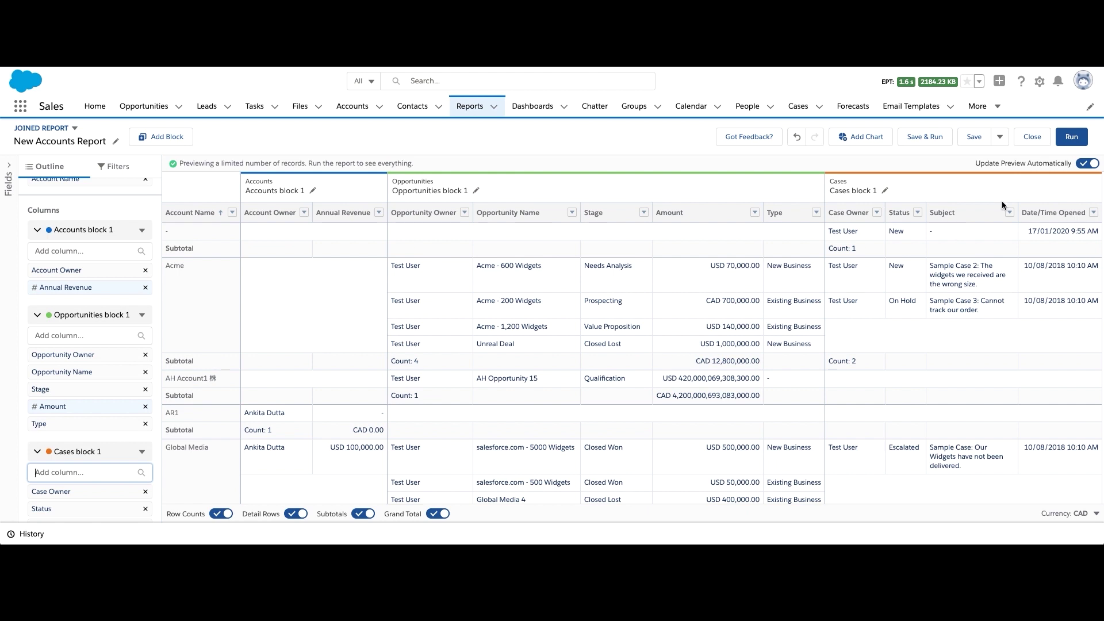
Run the joined report, add a Sum of Annual Revenue chart, then go to recent reports
{"action": "left_click", "coordinate": [1070, 136]}
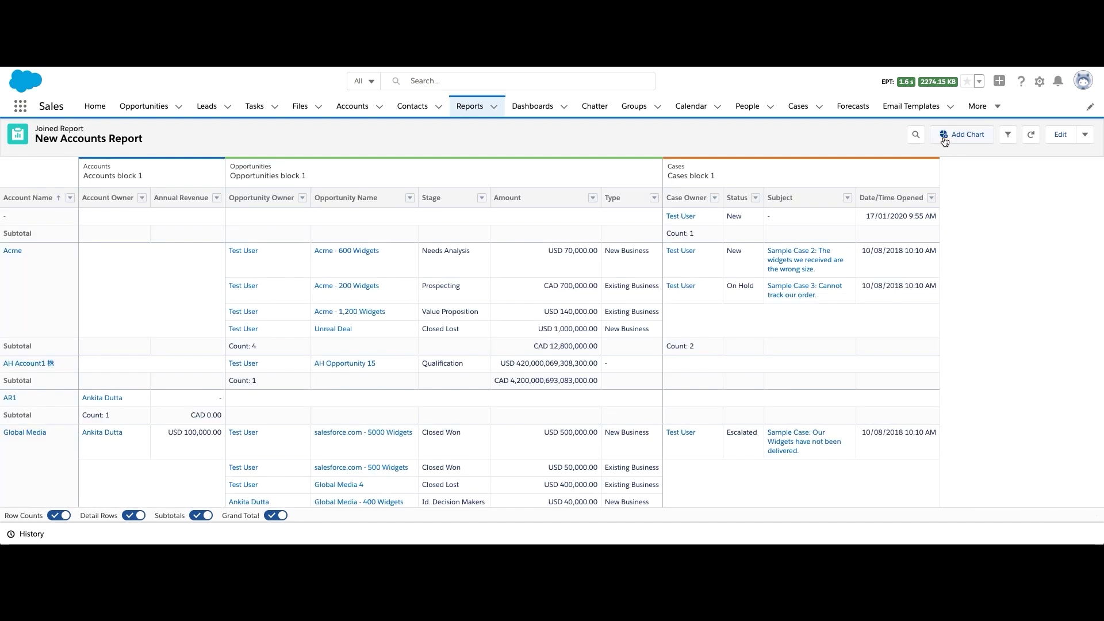
{"action": "left_click", "coordinate": [943, 137]}
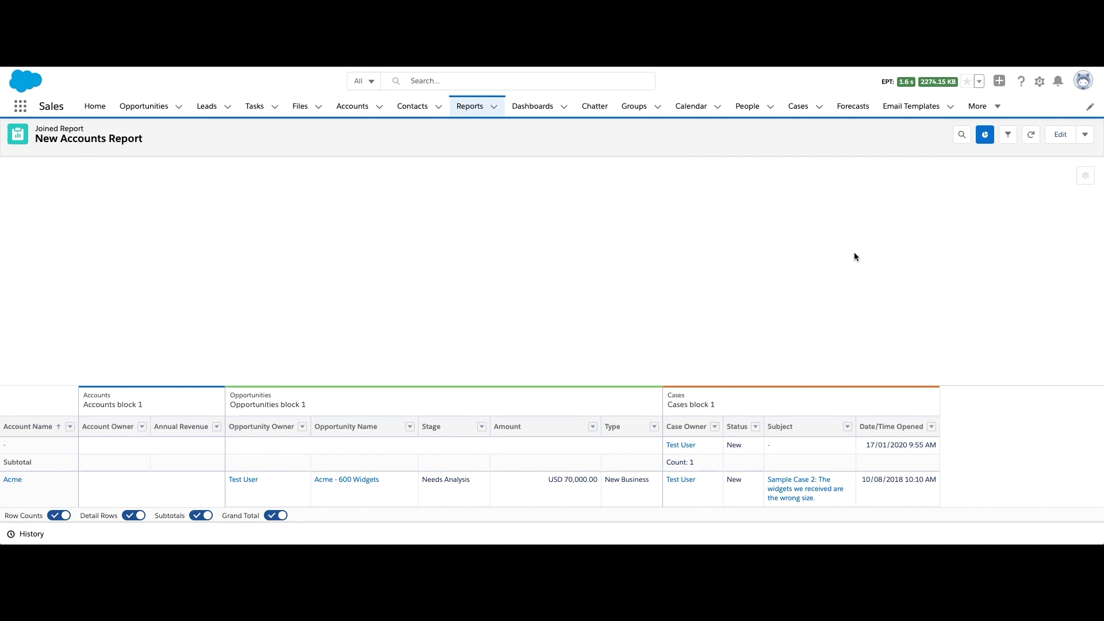
{"action": "scroll", "coordinate": [845, 268], "scroll_direction": "down", "scroll_amount": 5}
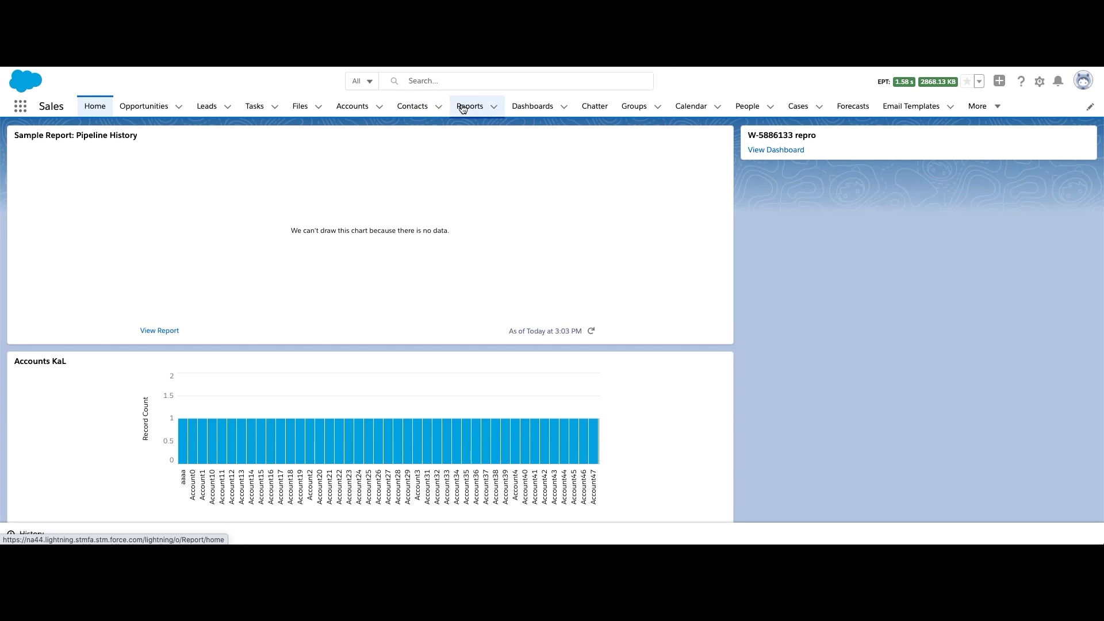
{"action": "left_click", "coordinate": [464, 109]}
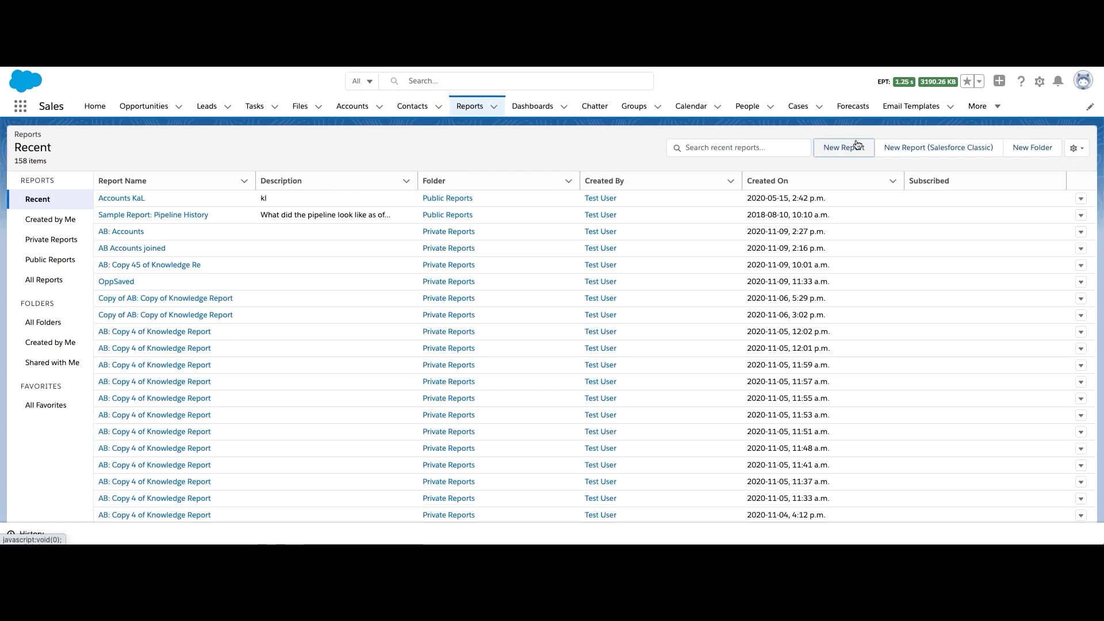
Start a new Accounts report and remove all six default columns
{"action": "left_click", "coordinate": [857, 146]}
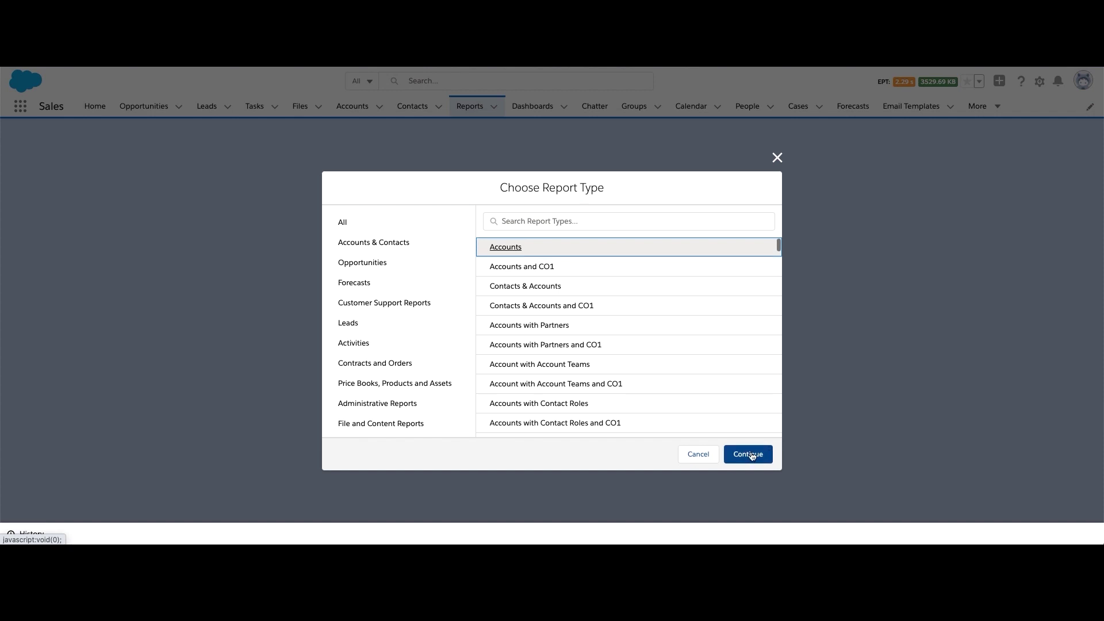
{"action": "left_click", "coordinate": [748, 453]}
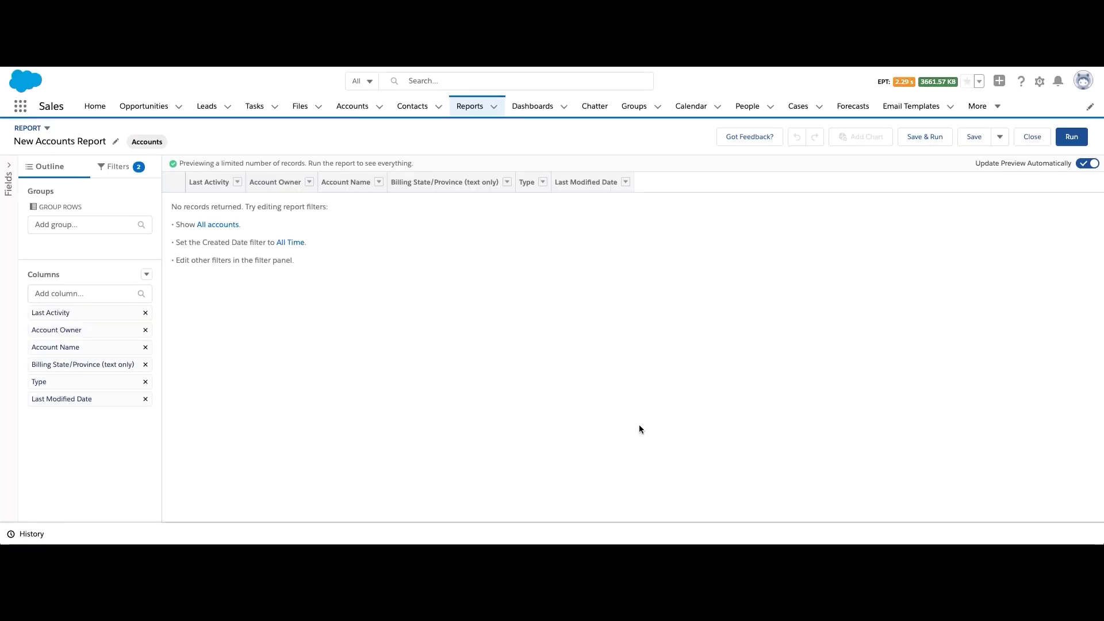
{"action": "left_click", "coordinate": [146, 313]}
{"action": "left_click", "coordinate": [146, 313]}
{"action": "left_click", "coordinate": [146, 313]}
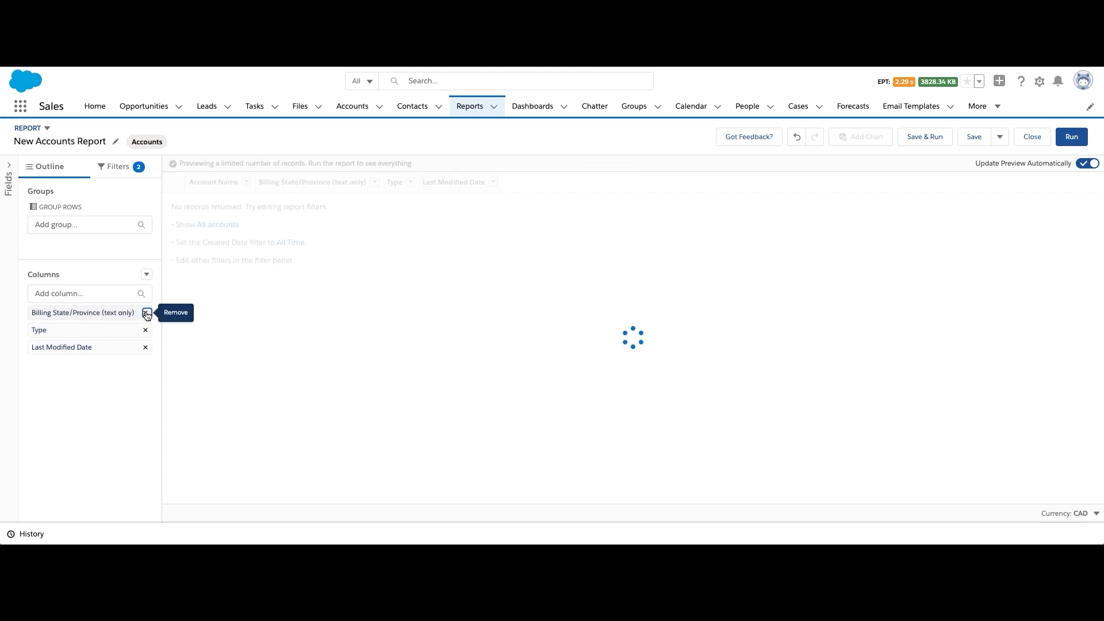
{"action": "left_click", "coordinate": [146, 313]}
{"action": "left_click", "coordinate": [146, 314]}
{"action": "left_click", "coordinate": [146, 313]}
Add Account Owner, Account Name, Type and Annual Revenue columns
{"action": "left_click", "coordinate": [90, 293]}
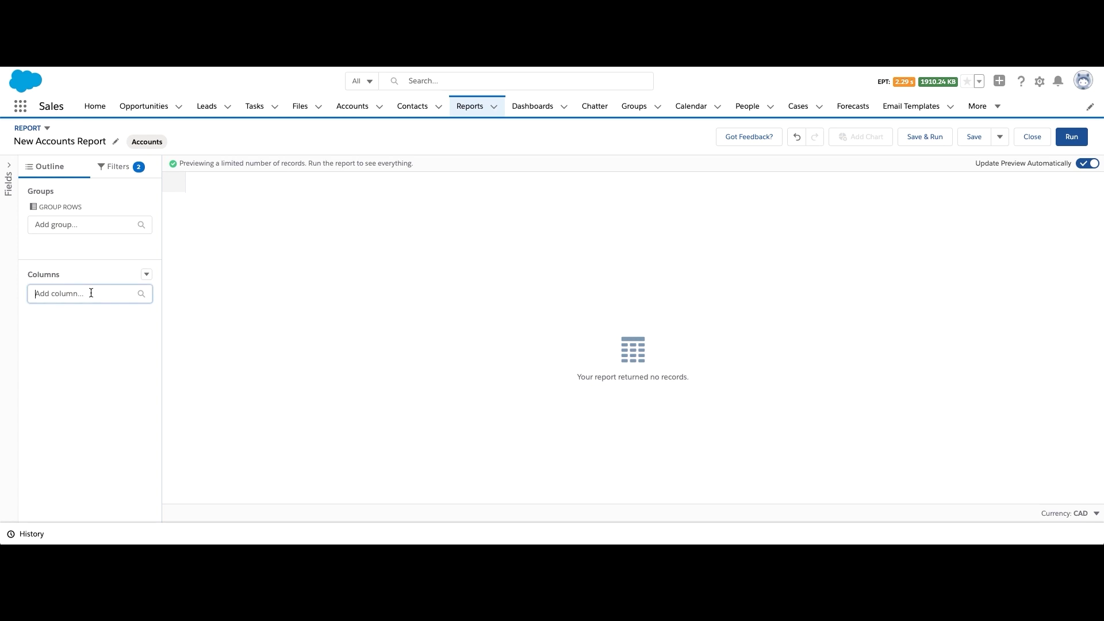
{"action": "type", "text": "Account own"}
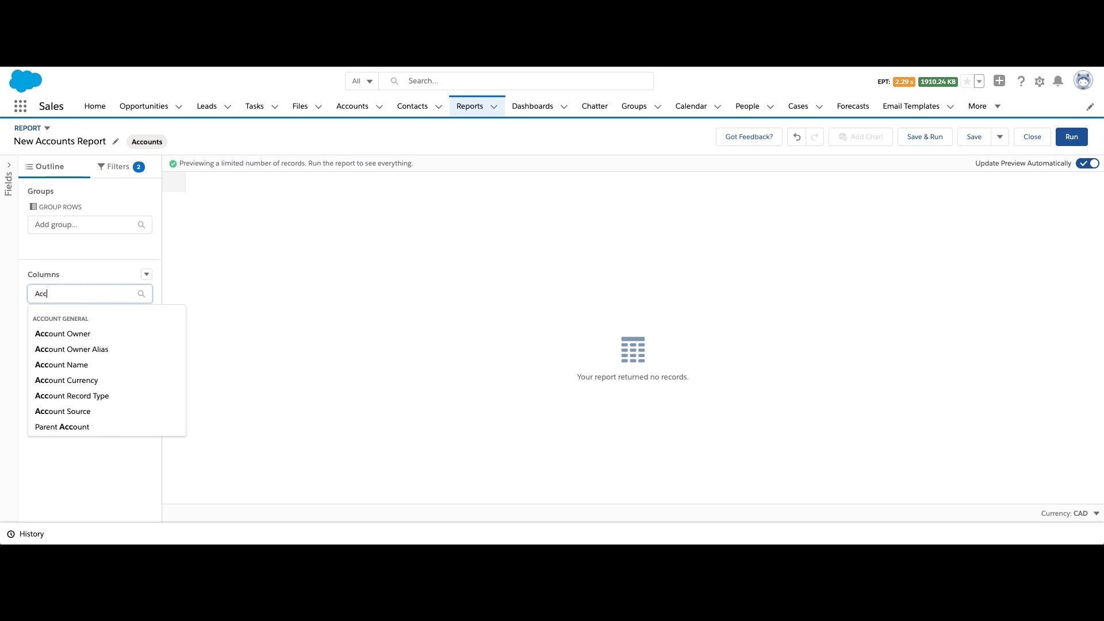
{"action": "left_click", "coordinate": [88, 332]}
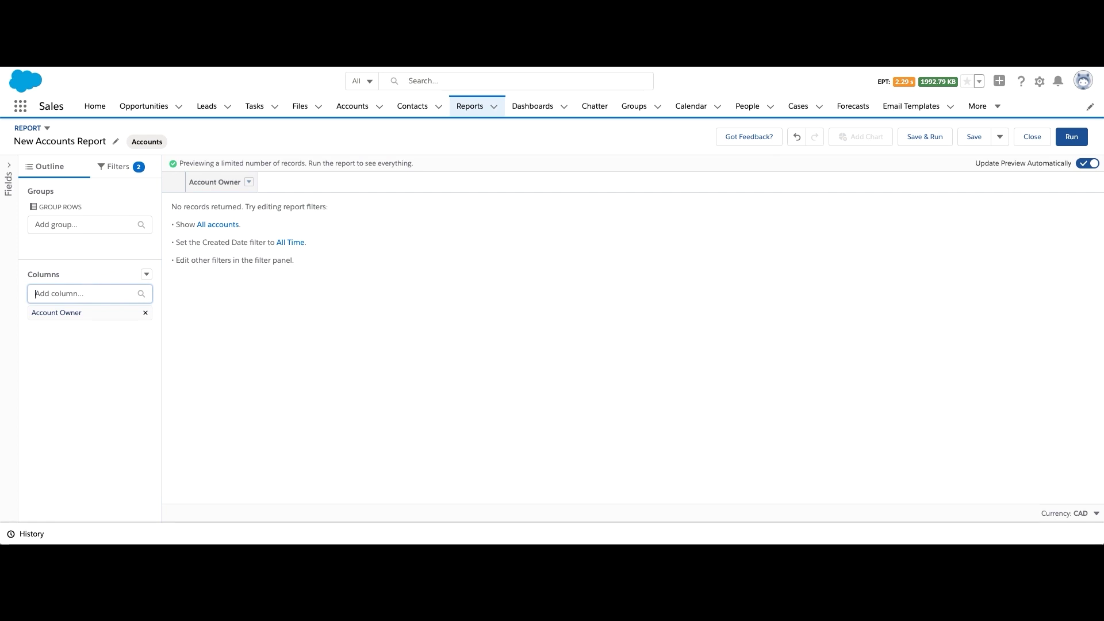
{"action": "type", "text": "name"}
{"action": "left_click", "coordinate": [77, 335]}
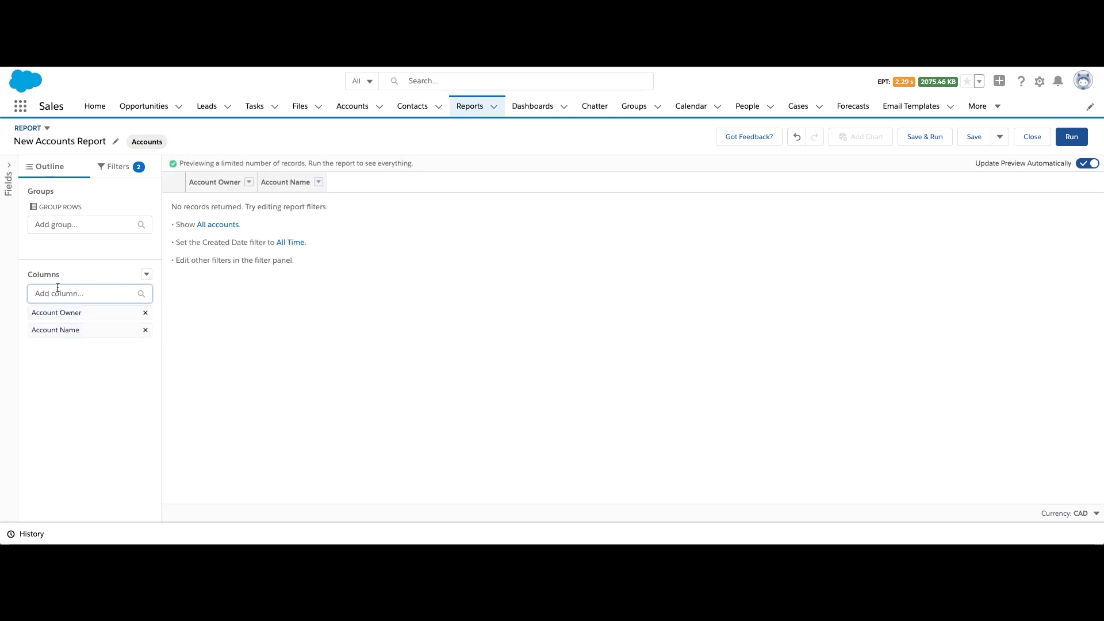
{"action": "type", "text": "type"}
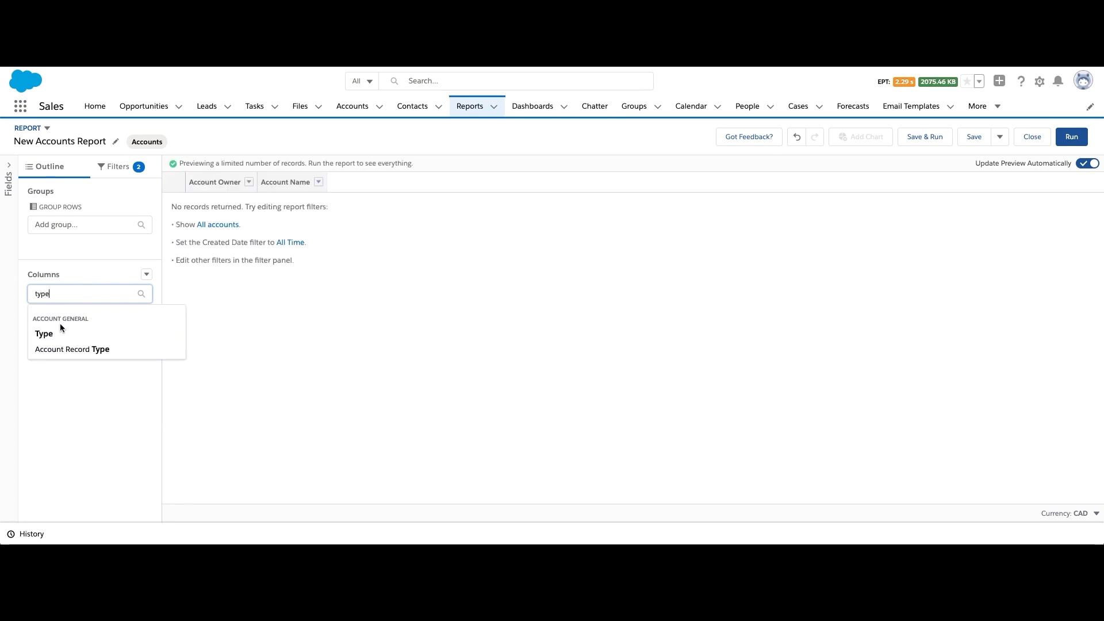
{"action": "left_click", "coordinate": [60, 334]}
{"action": "type", "text": "ann"}
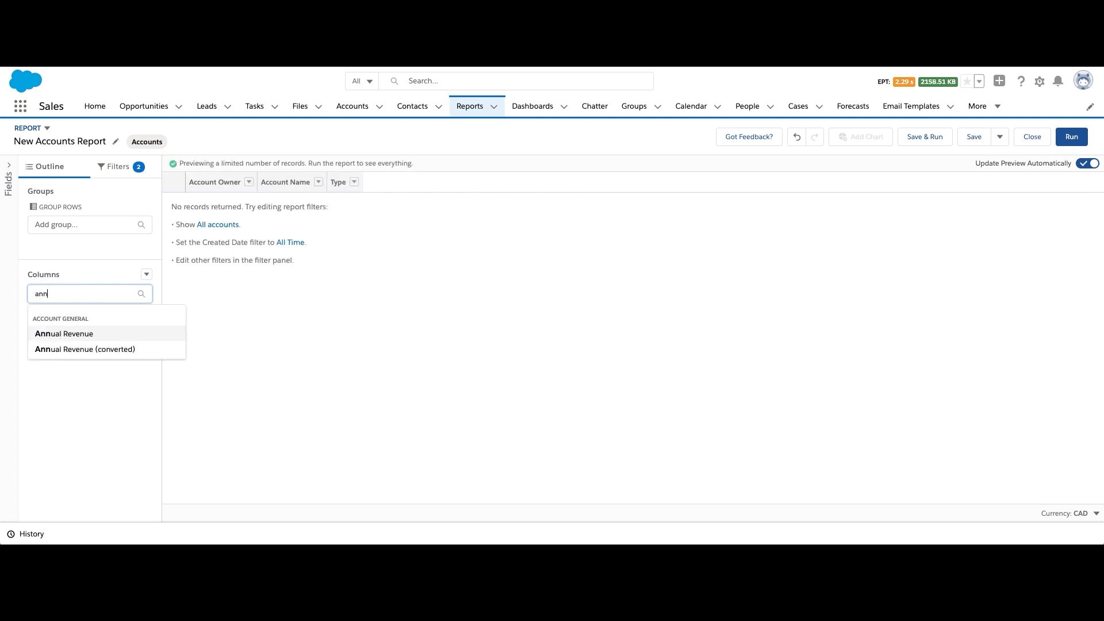
{"action": "type", "text": "ual"}
{"action": "left_click", "coordinate": [58, 334]}
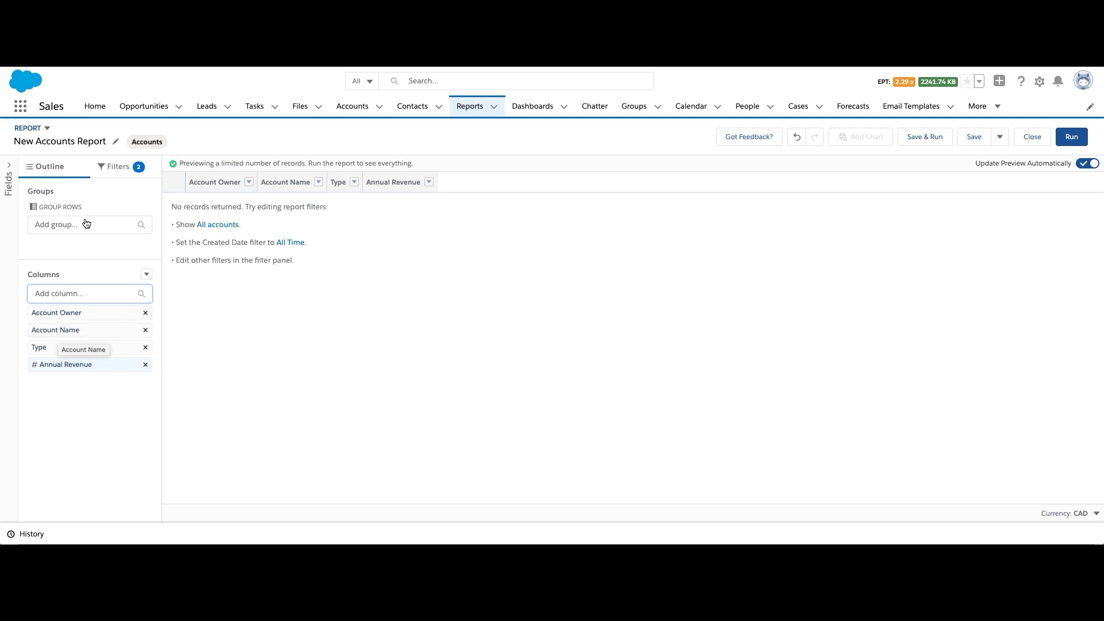
Set the Show Me filter to All accounts
{"action": "left_click", "coordinate": [108, 166]}
{"action": "left_click", "coordinate": [81, 246]}
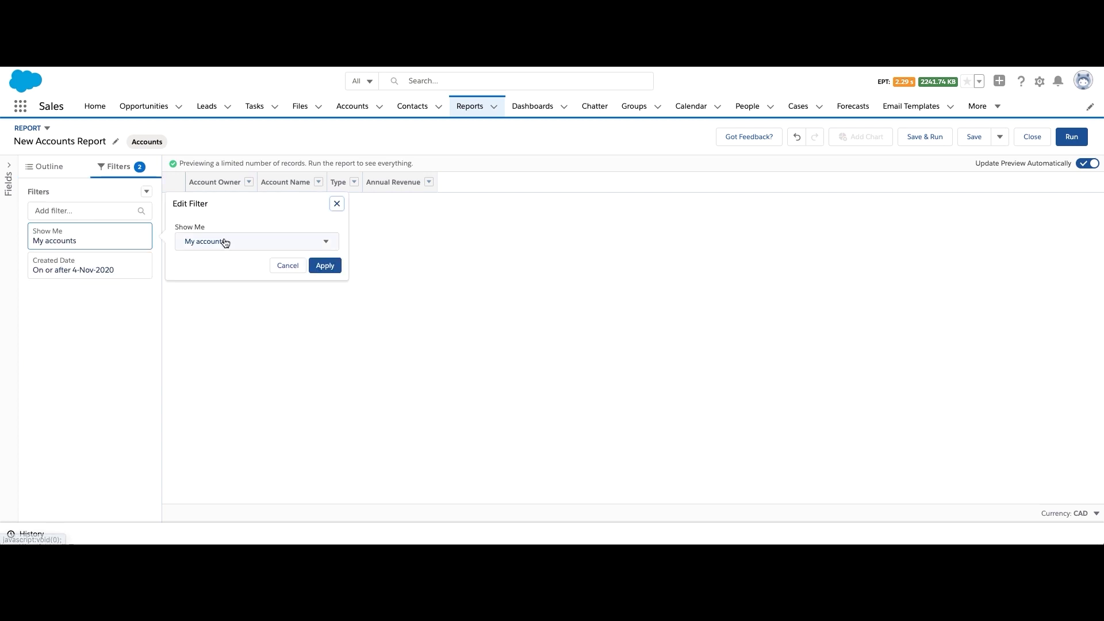
{"action": "left_click", "coordinate": [271, 247]}
{"action": "left_click", "coordinate": [242, 342]}
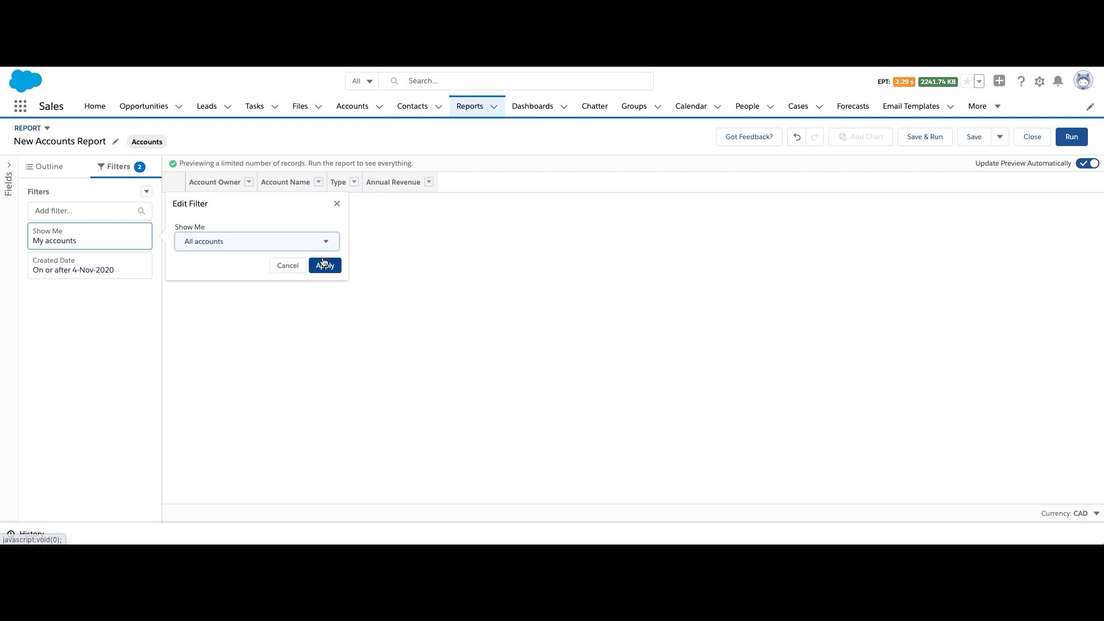
{"action": "left_click", "coordinate": [317, 267]}
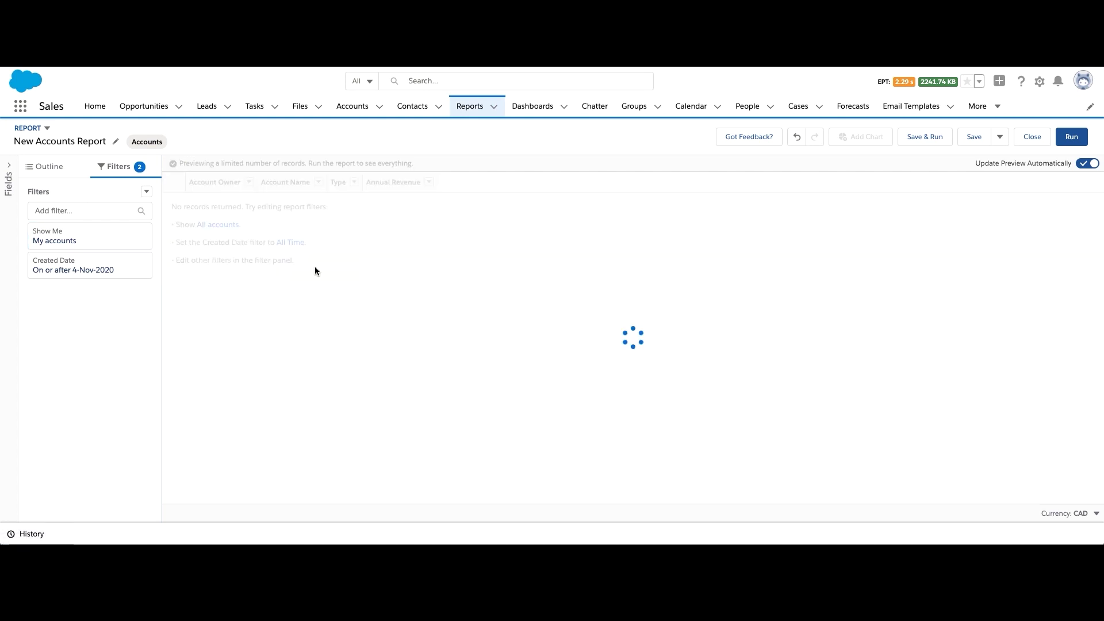
Set the Created Date range to Previous 2 FY, showing 18 accounts
{"action": "left_click", "coordinate": [90, 266]}
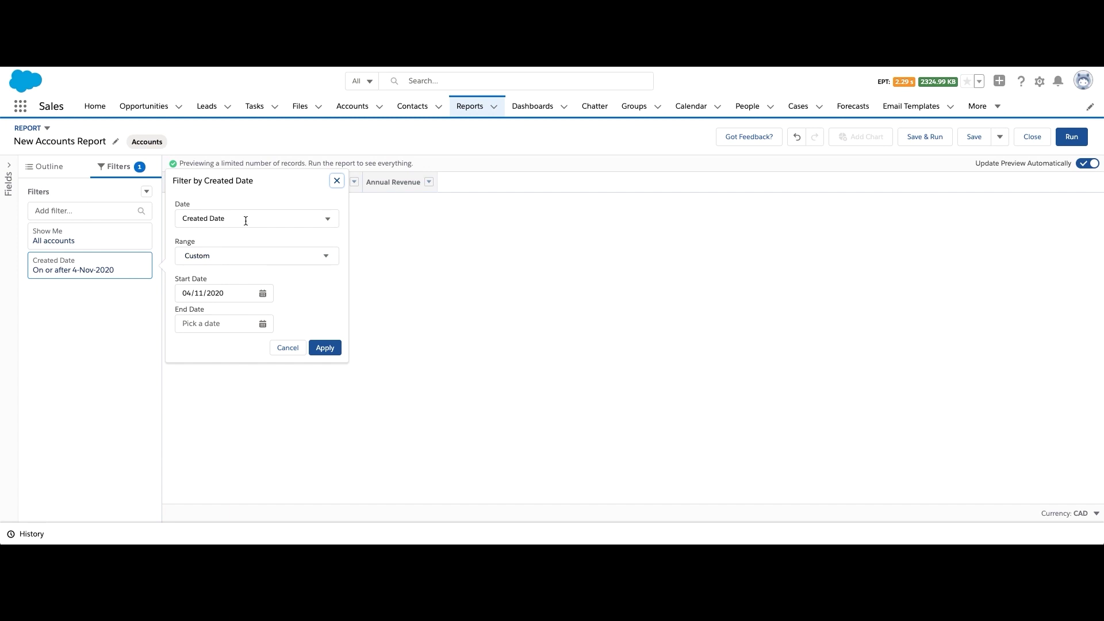
{"action": "left_click", "coordinate": [244, 256]}
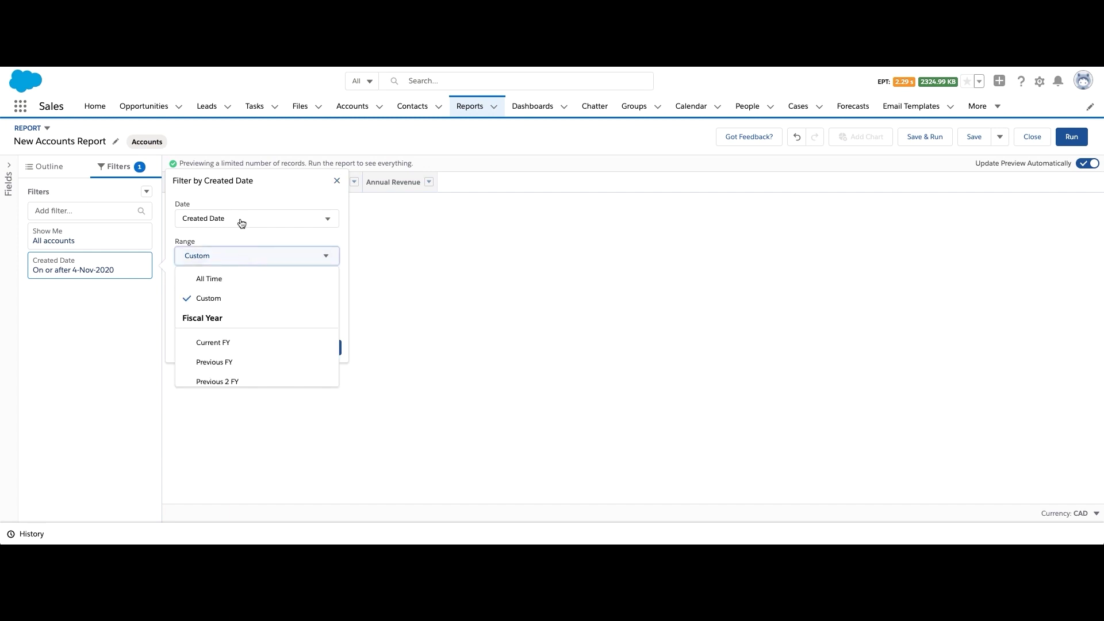
{"action": "scroll", "coordinate": [233, 345], "scroll_direction": "down", "scroll_amount": 1}
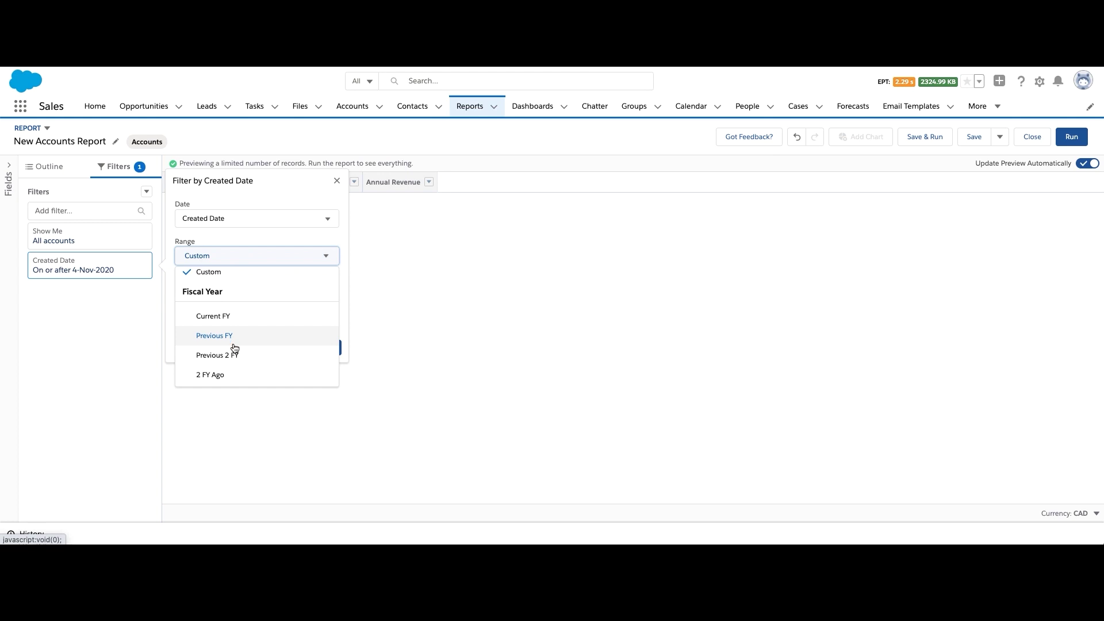
{"action": "left_click", "coordinate": [232, 354]}
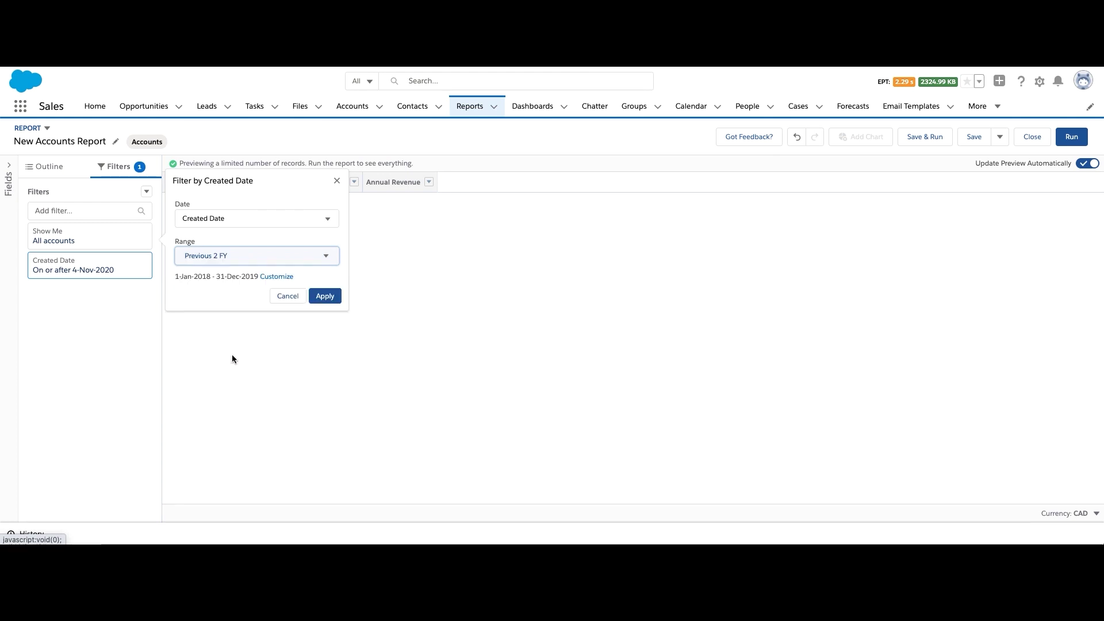
{"action": "left_click", "coordinate": [325, 297]}
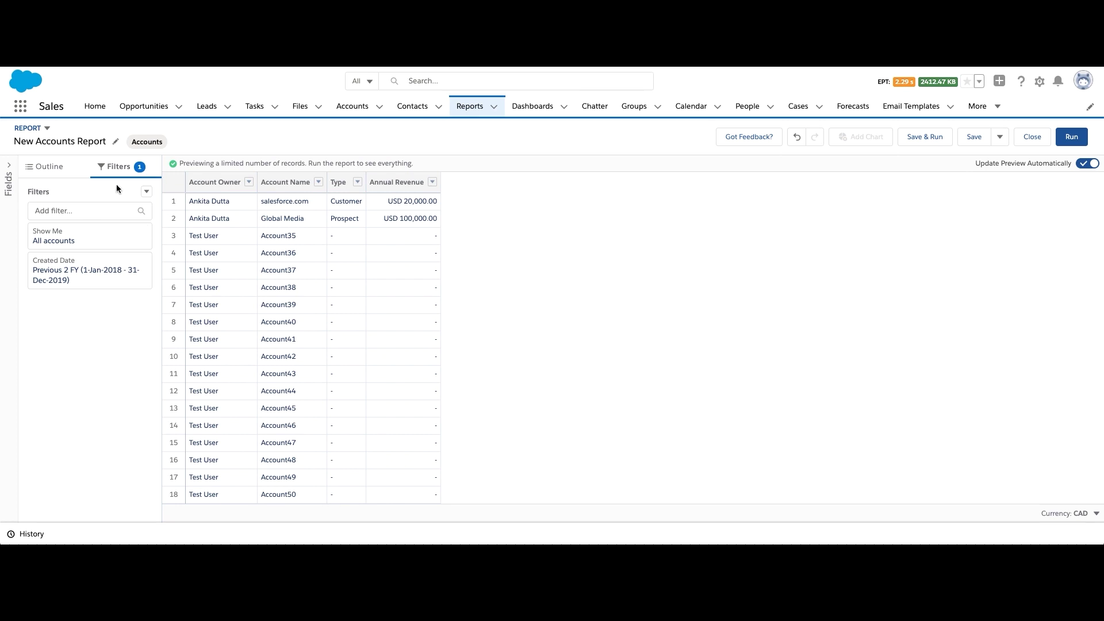
Add an Accounts with Opportunities cross filter, narrowing the preview to 4 accounts
{"action": "left_click", "coordinate": [146, 192]}
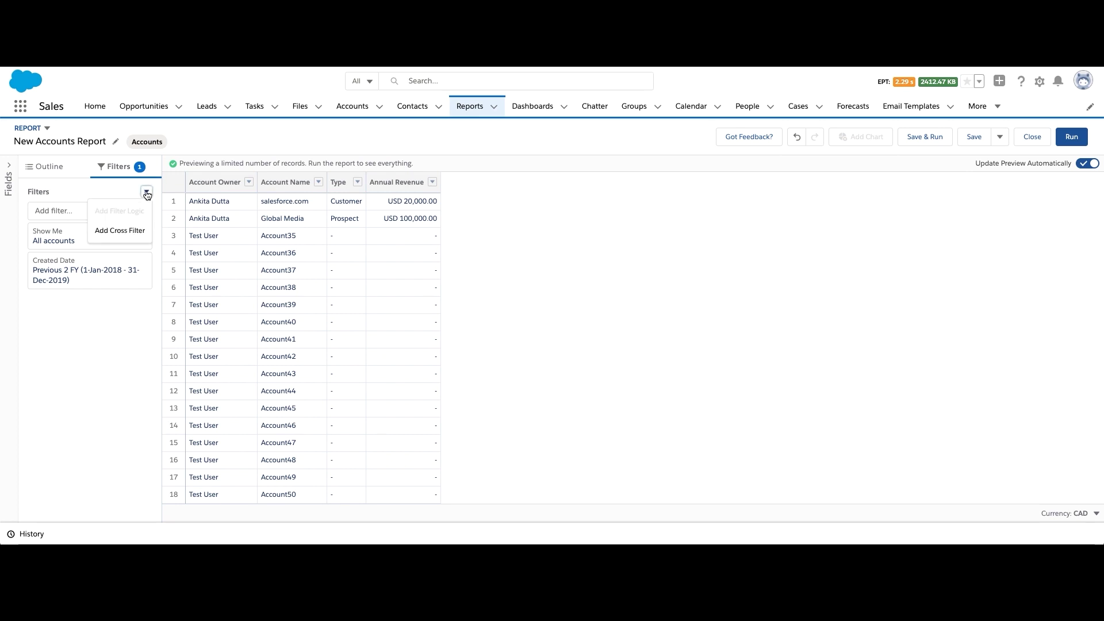
{"action": "left_click", "coordinate": [134, 237]}
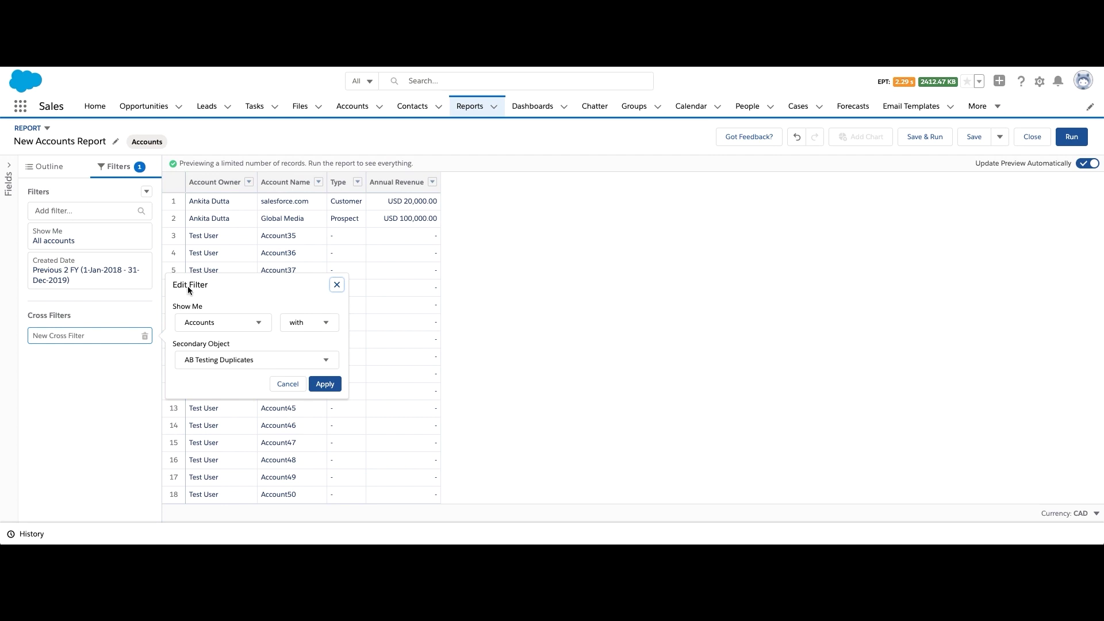
{"action": "left_click", "coordinate": [306, 324]}
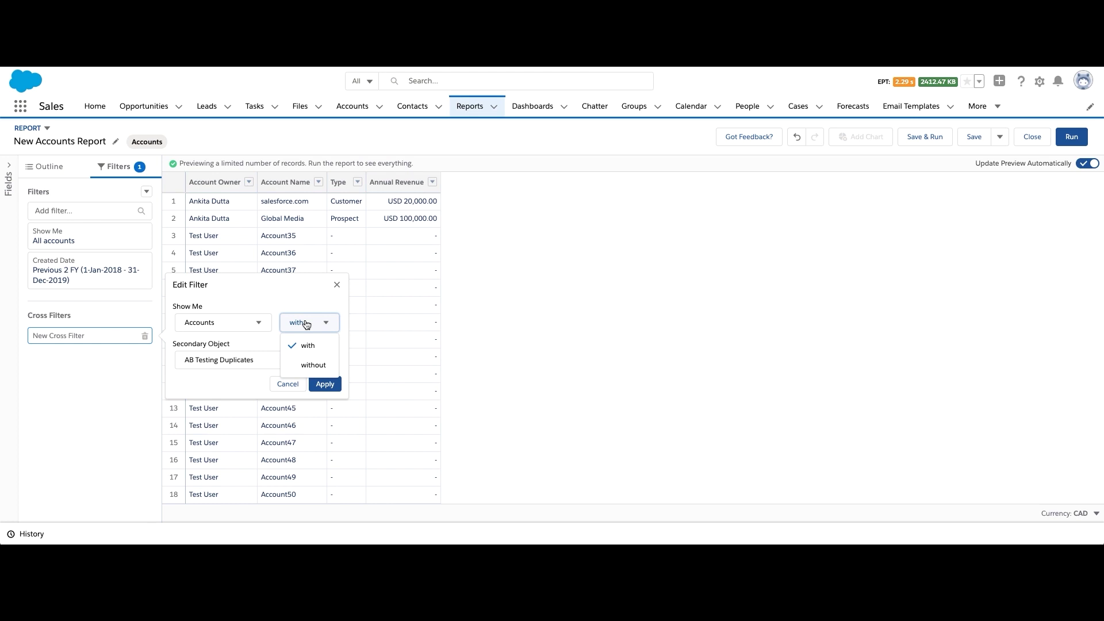
{"action": "left_click", "coordinate": [291, 298]}
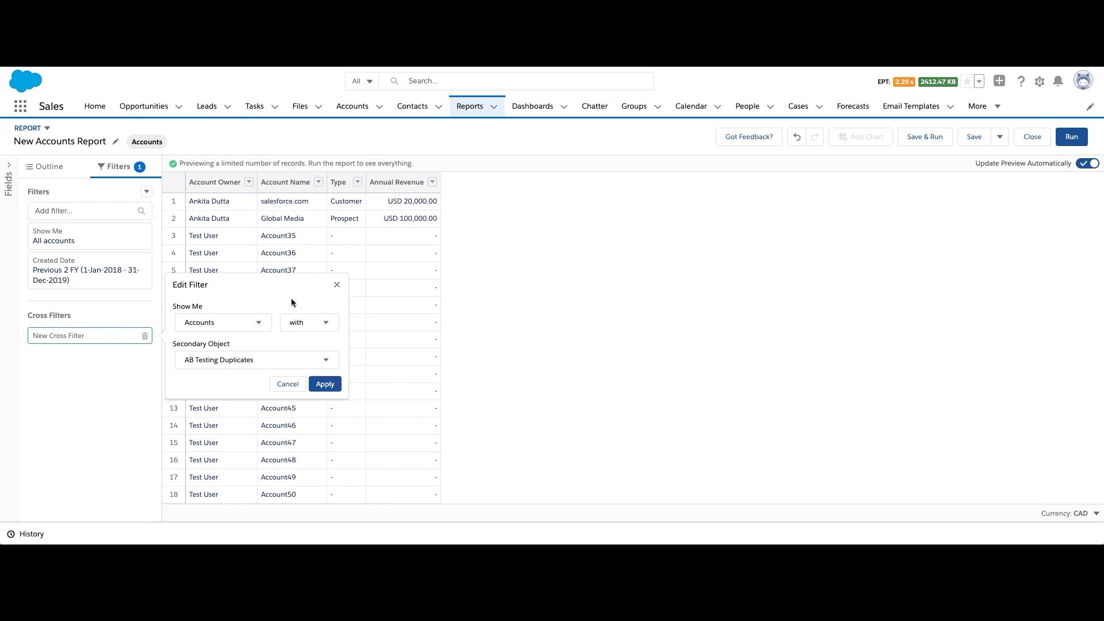
{"action": "left_click", "coordinate": [280, 361]}
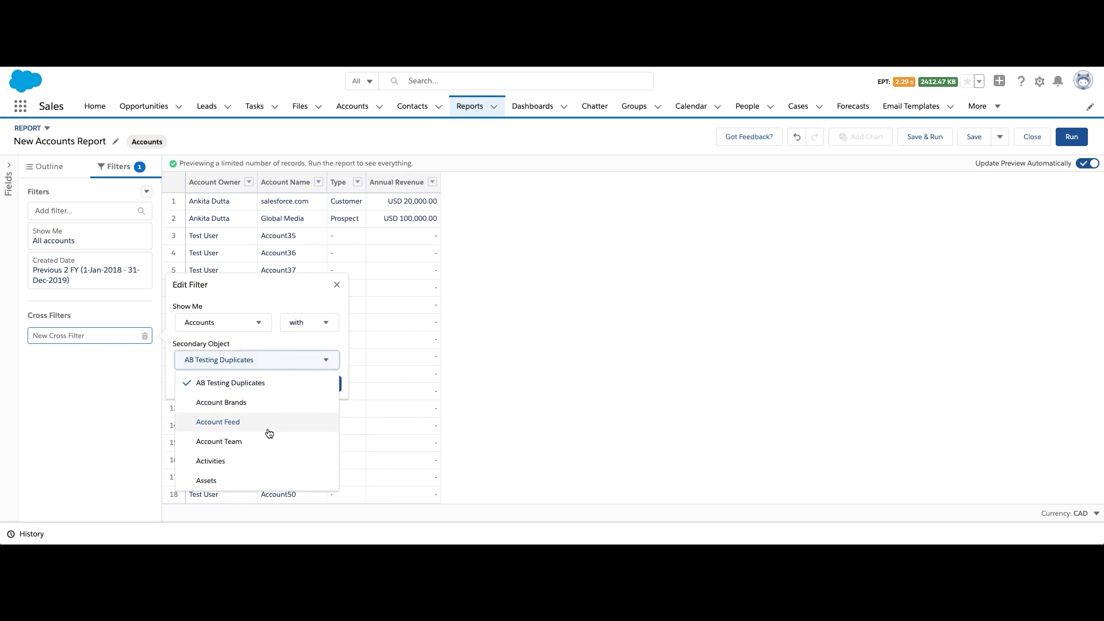
{"action": "scroll", "coordinate": [267, 433], "scroll_direction": "down", "scroll_amount": 5}
{"action": "scroll", "coordinate": [268, 433], "scroll_direction": "down", "scroll_amount": 3}
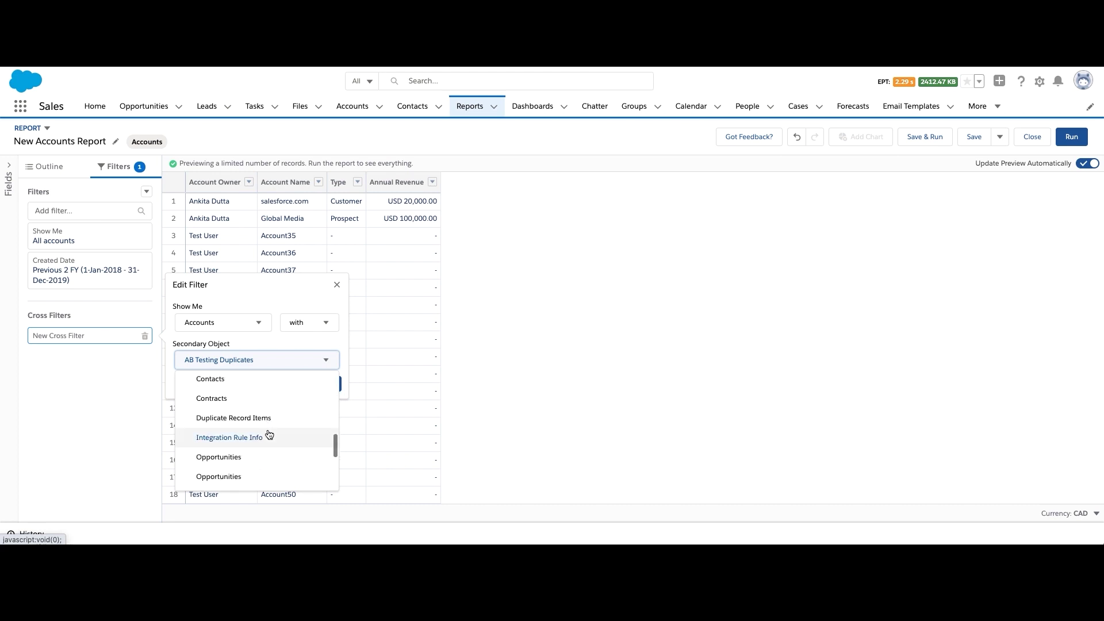
{"action": "left_click", "coordinate": [259, 430]}
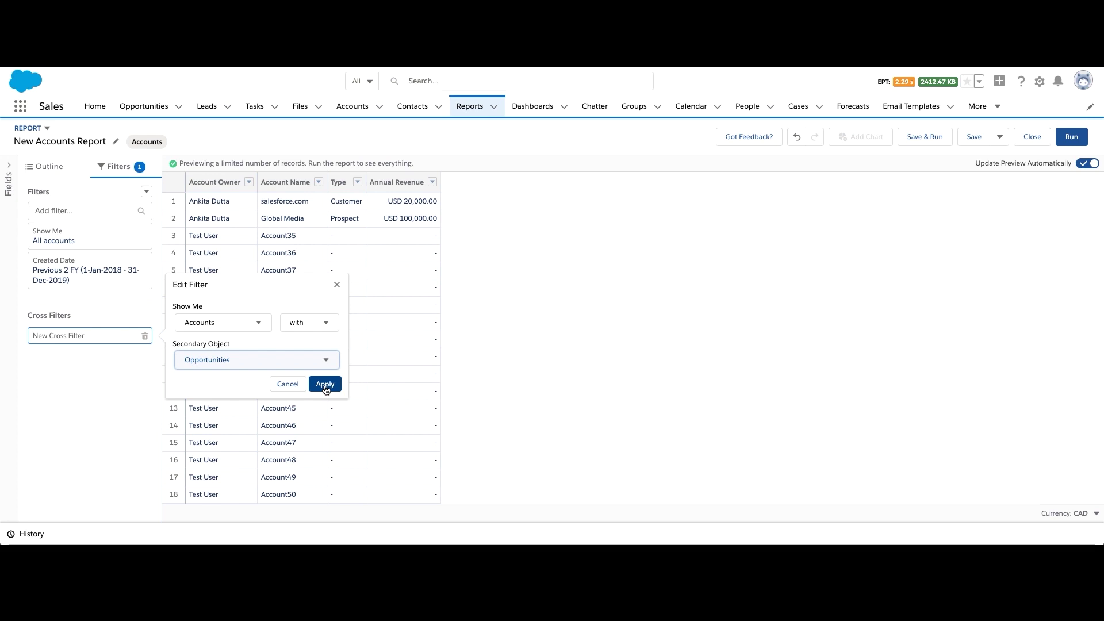
{"action": "left_click", "coordinate": [325, 384]}
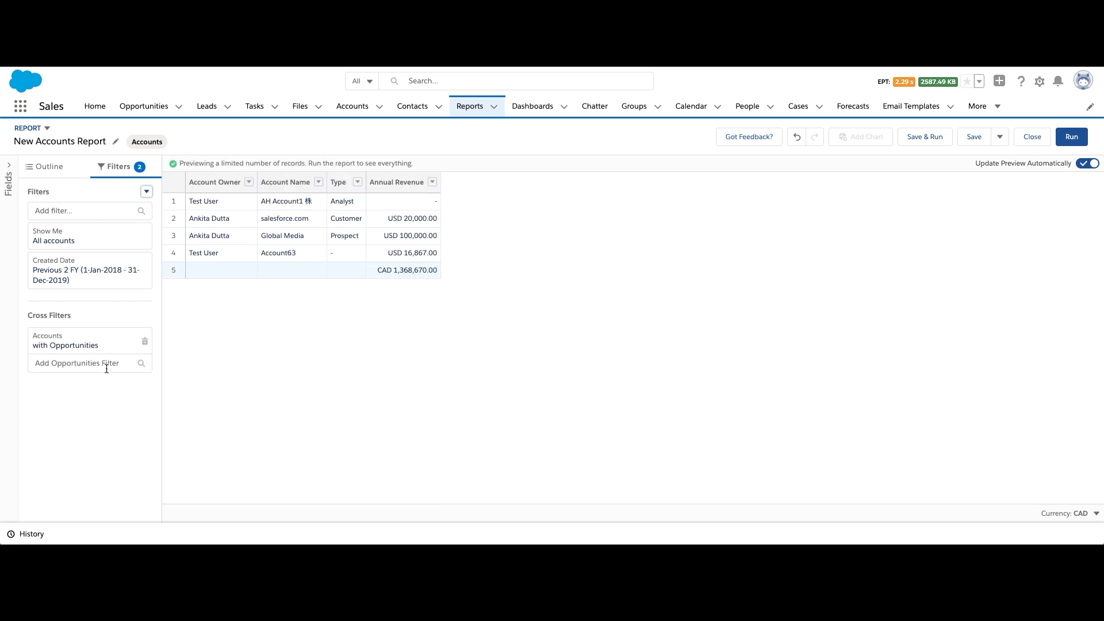
{"action": "left_click", "coordinate": [107, 363]}
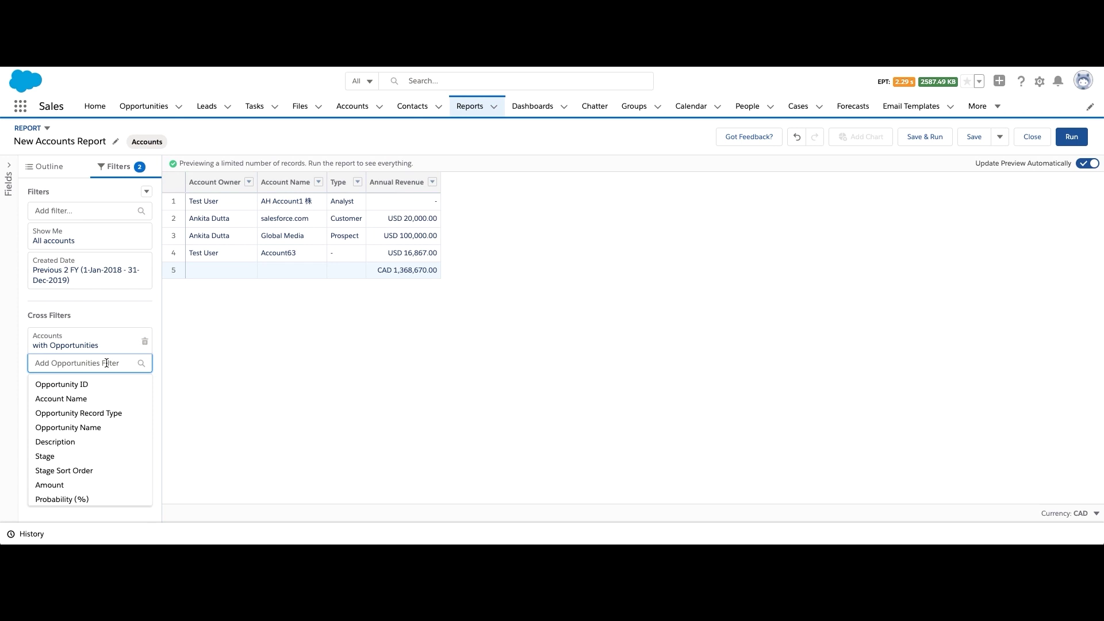
Limit the Opportunities cross filter to Amount greater than 50,000, leaving 3 accounts
{"action": "type", "text": "amount"}
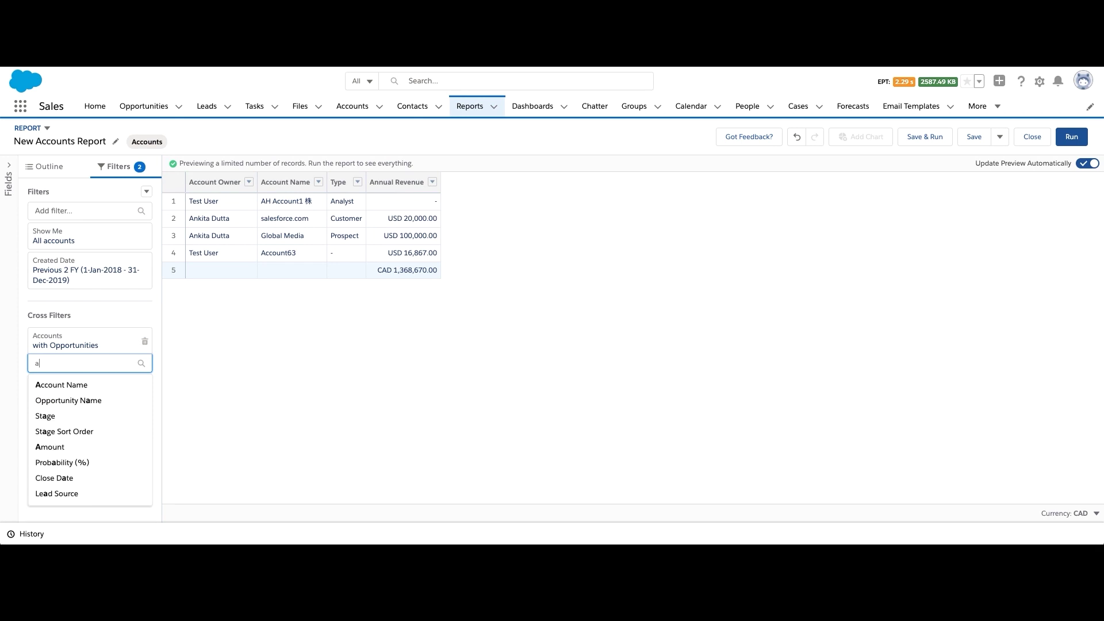
{"action": "left_click", "coordinate": [99, 383]}
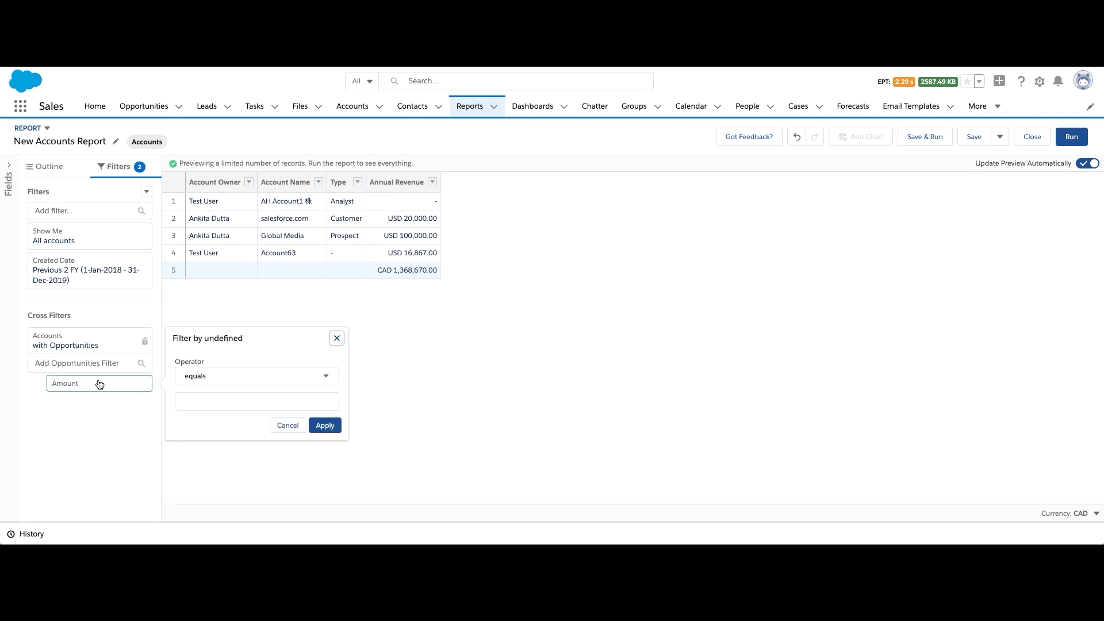
{"action": "left_click", "coordinate": [256, 376]}
{"action": "left_click", "coordinate": [242, 456]}
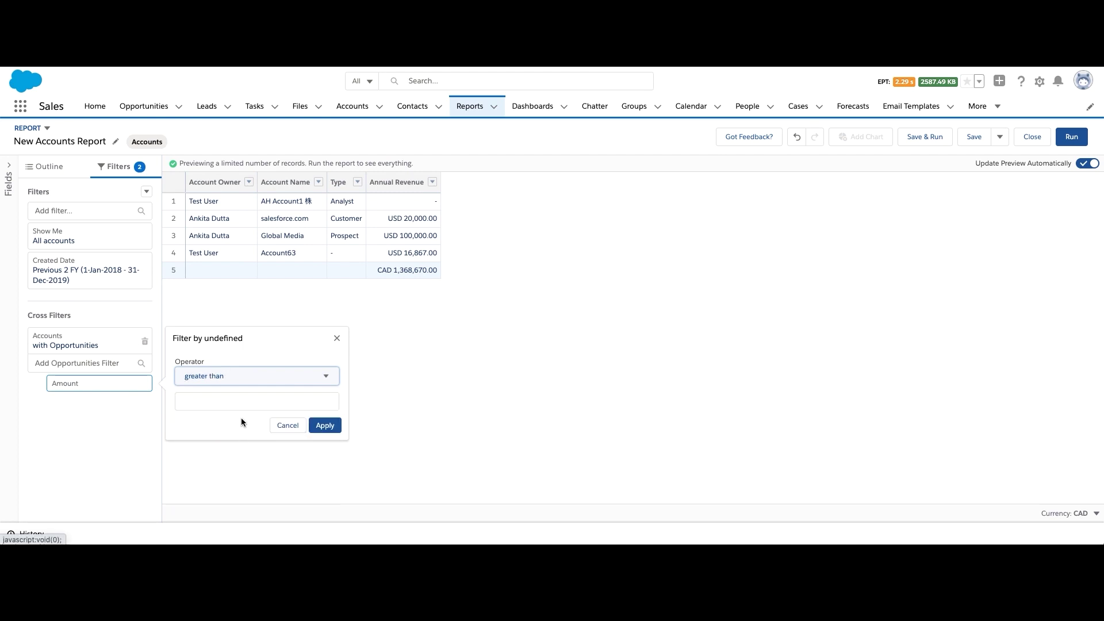
{"action": "left_click", "coordinate": [240, 403]}
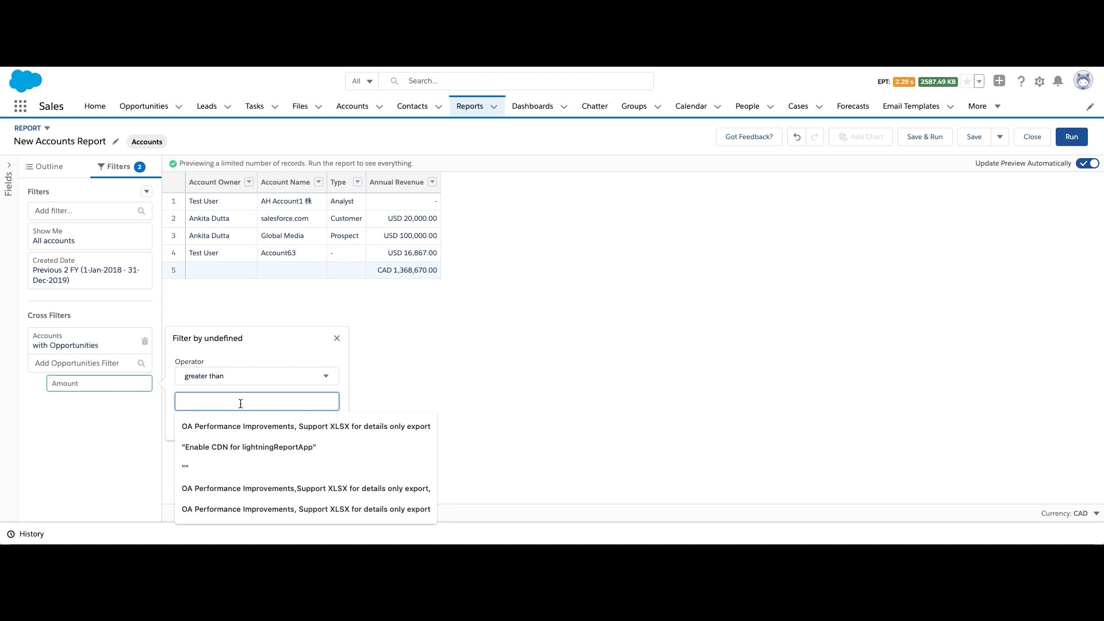
{"action": "type", "text": "50000"}
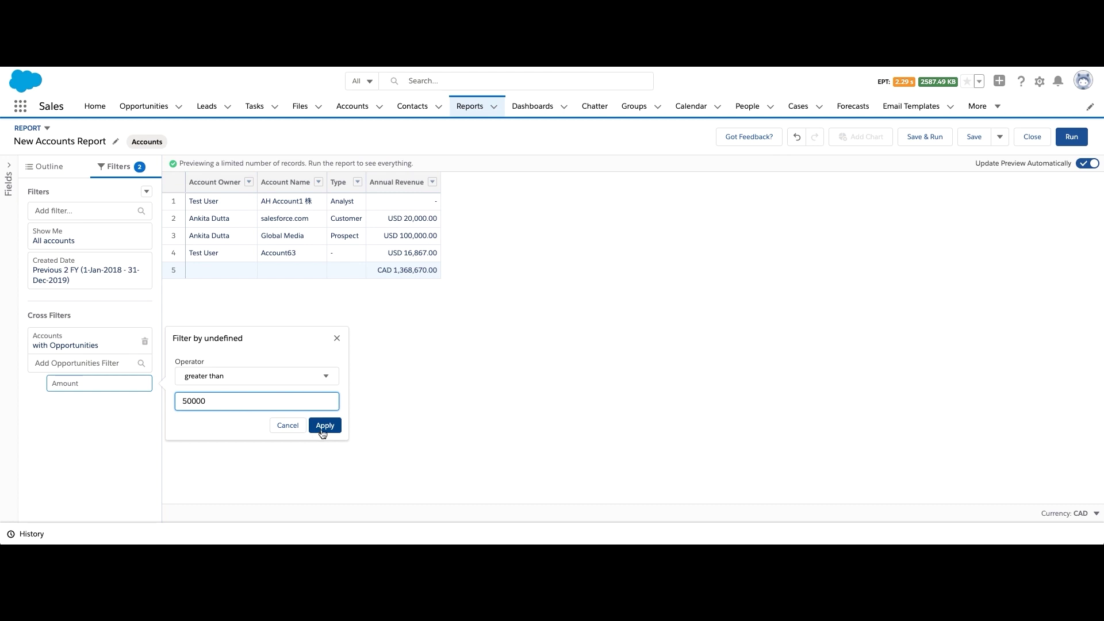
{"action": "left_click", "coordinate": [324, 425]}
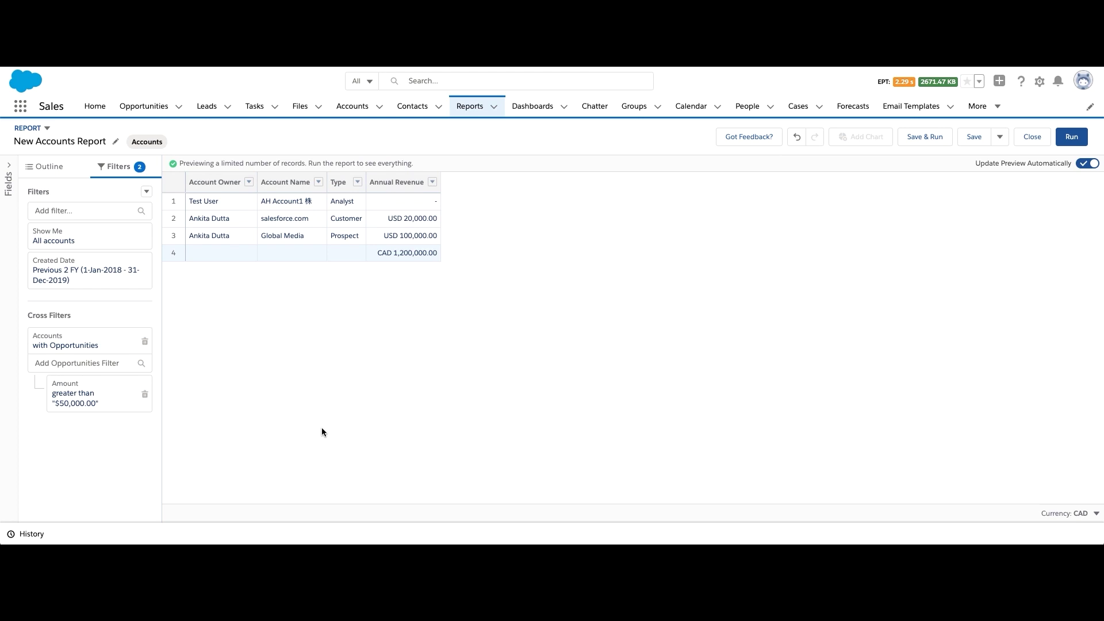
{"action": "left_click", "coordinate": [147, 191]}
Add an Accounts with Cases cross filter to the report
{"action": "left_click", "coordinate": [129, 232]}
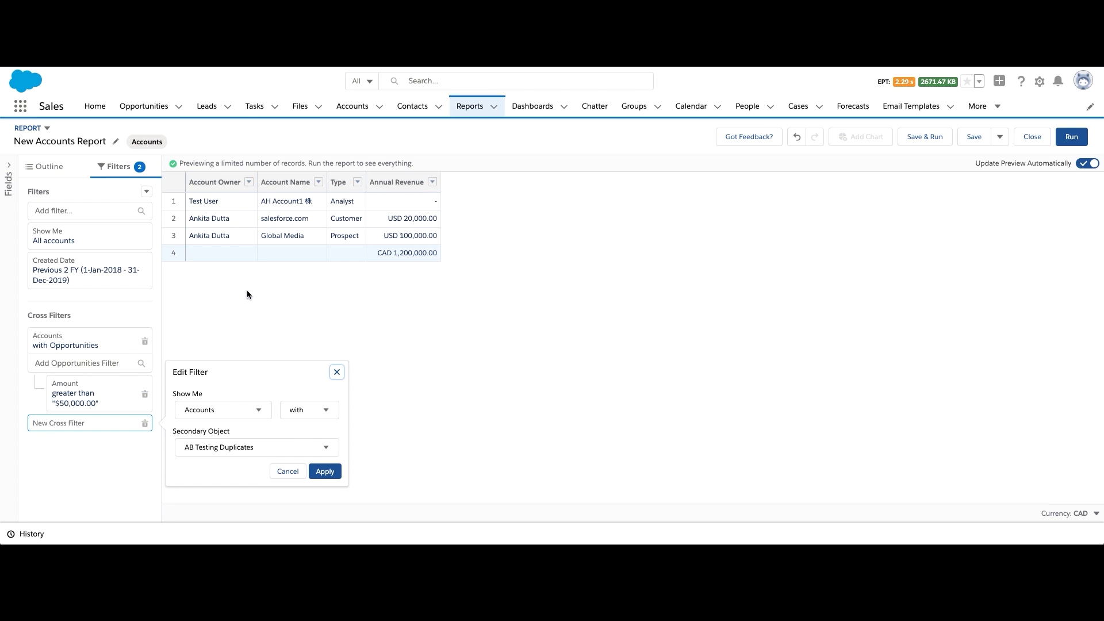
{"action": "left_click", "coordinate": [260, 455]}
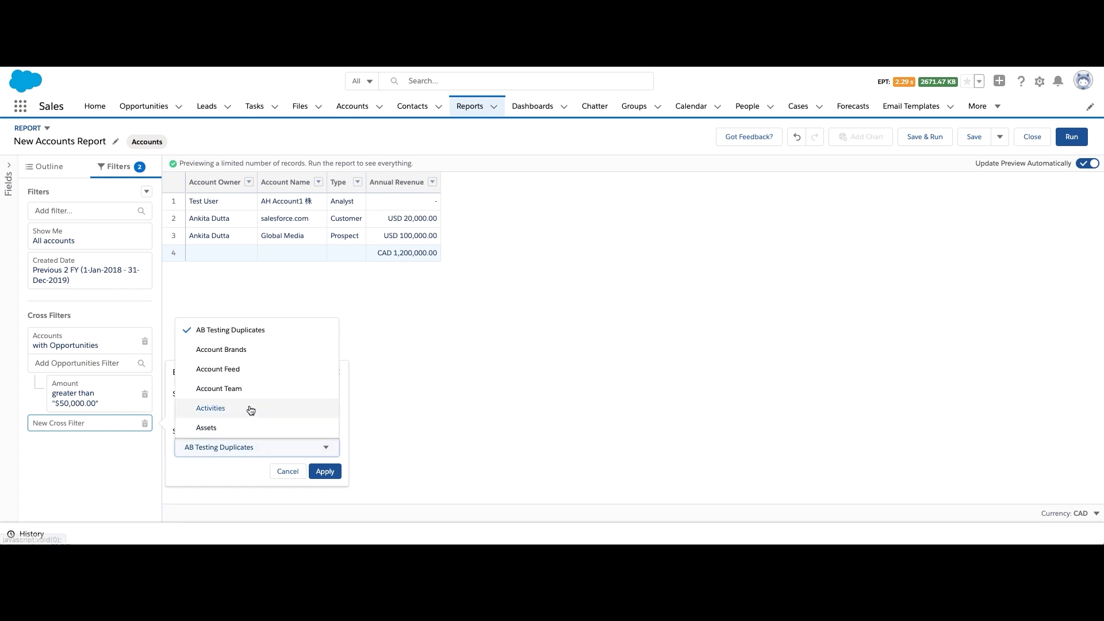
{"action": "scroll", "coordinate": [247, 405], "scroll_direction": "down", "scroll_amount": 2}
{"action": "left_click", "coordinate": [243, 379]}
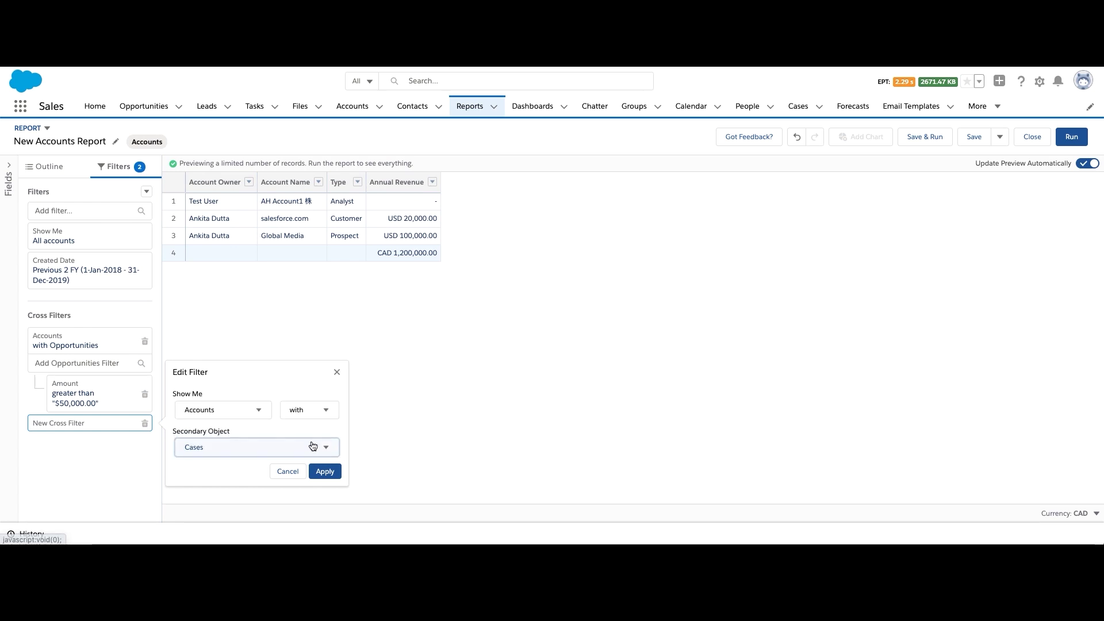
{"action": "left_click", "coordinate": [324, 472]}
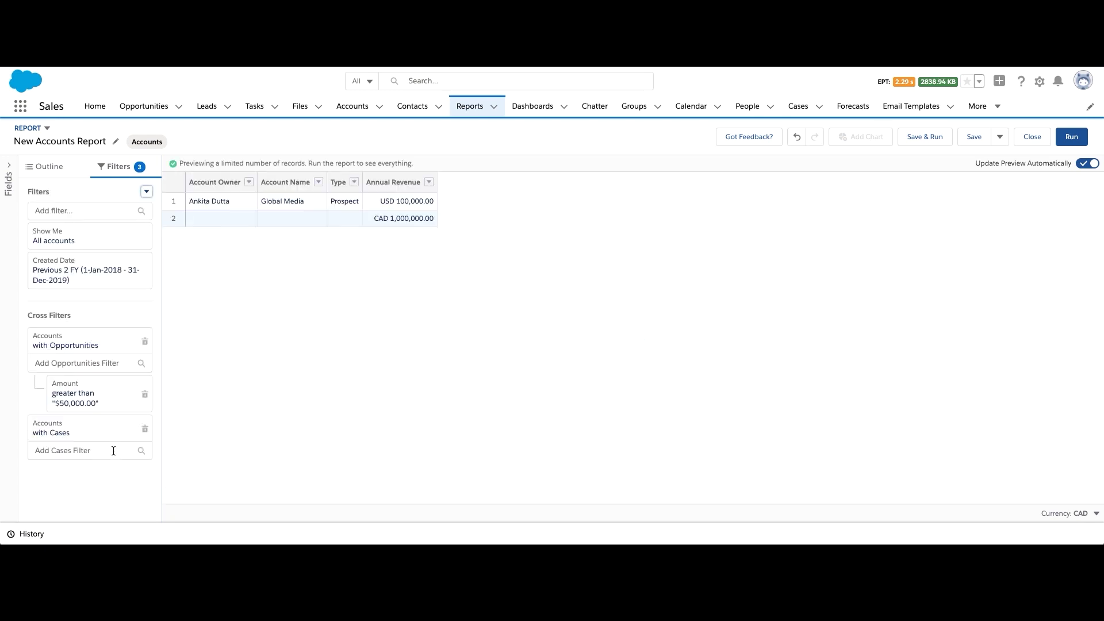
Restrict the Cases cross filter to Status equals Escalated and run the report
{"action": "left_click", "coordinate": [113, 450]}
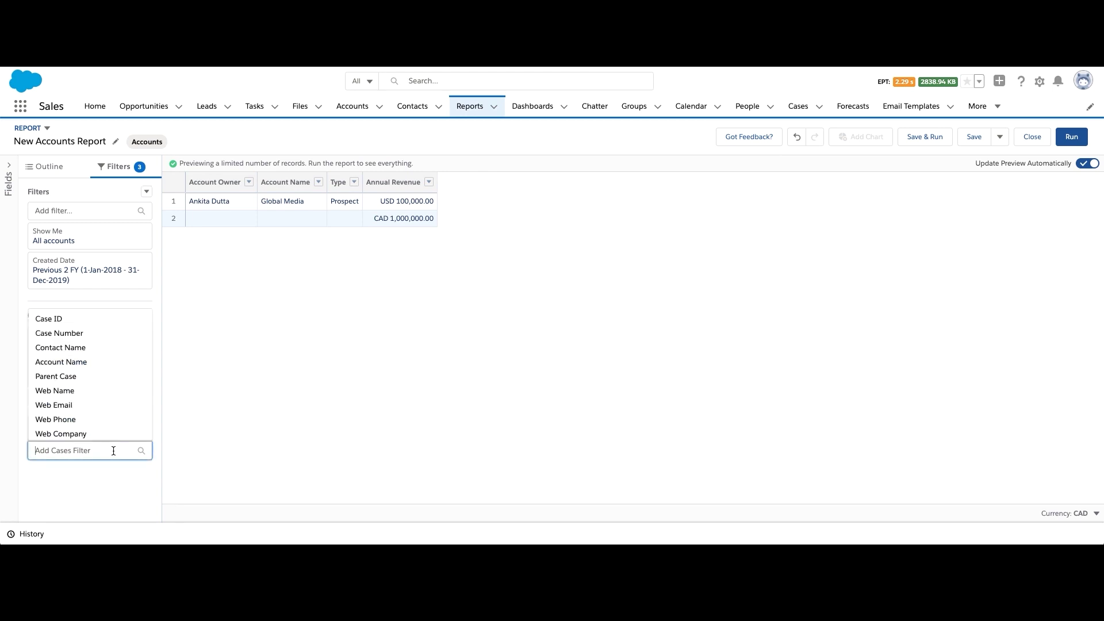
{"action": "type", "text": "sta"}
{"action": "left_click", "coordinate": [81, 471]}
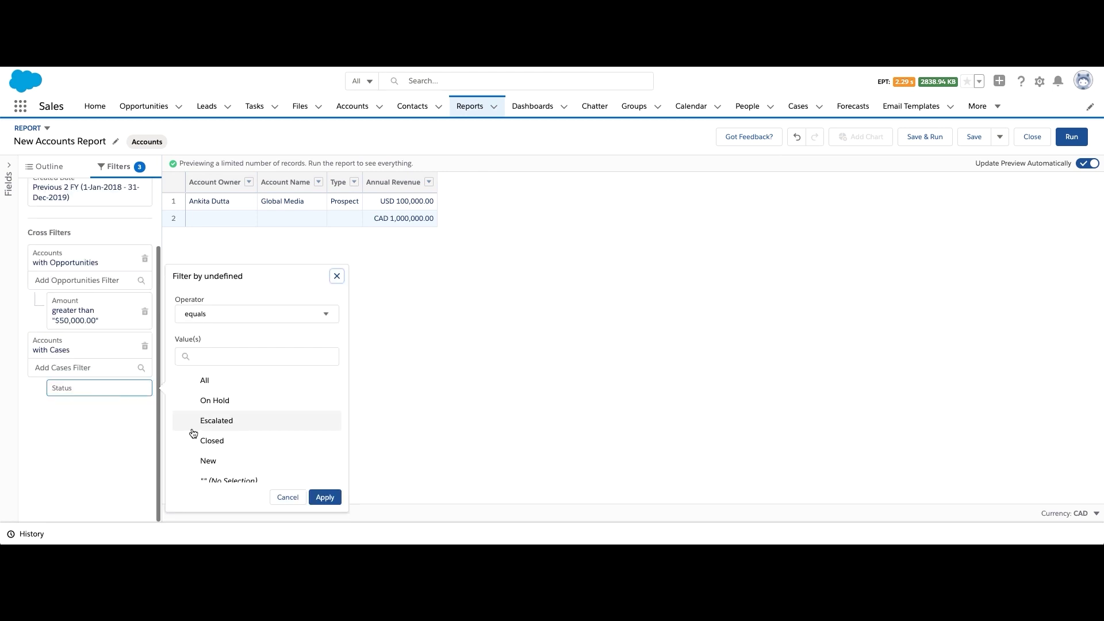
{"action": "left_click", "coordinate": [217, 428]}
{"action": "left_click", "coordinate": [325, 505]}
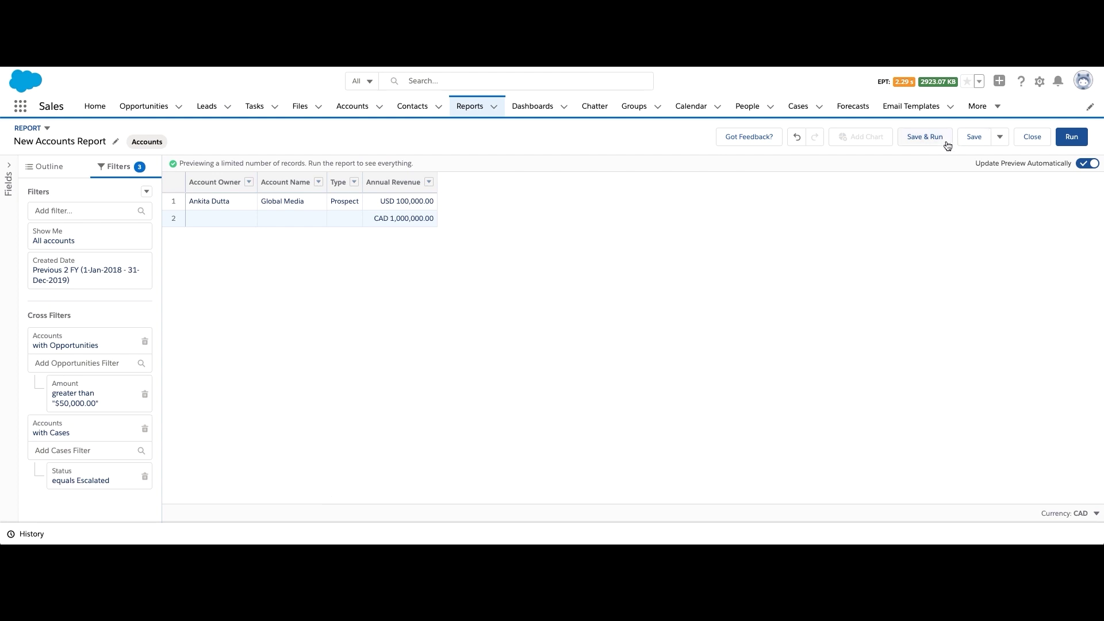
{"action": "left_click", "coordinate": [1070, 138]}
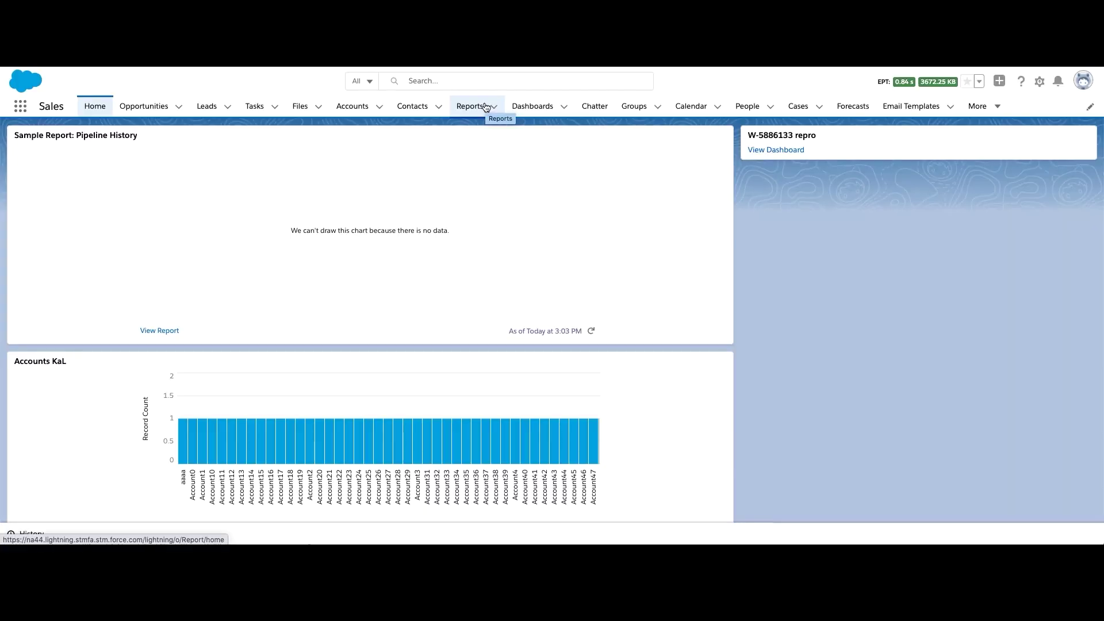
From the Reports home, create a new report of the Opportunities report type
{"action": "left_click", "coordinate": [477, 108]}
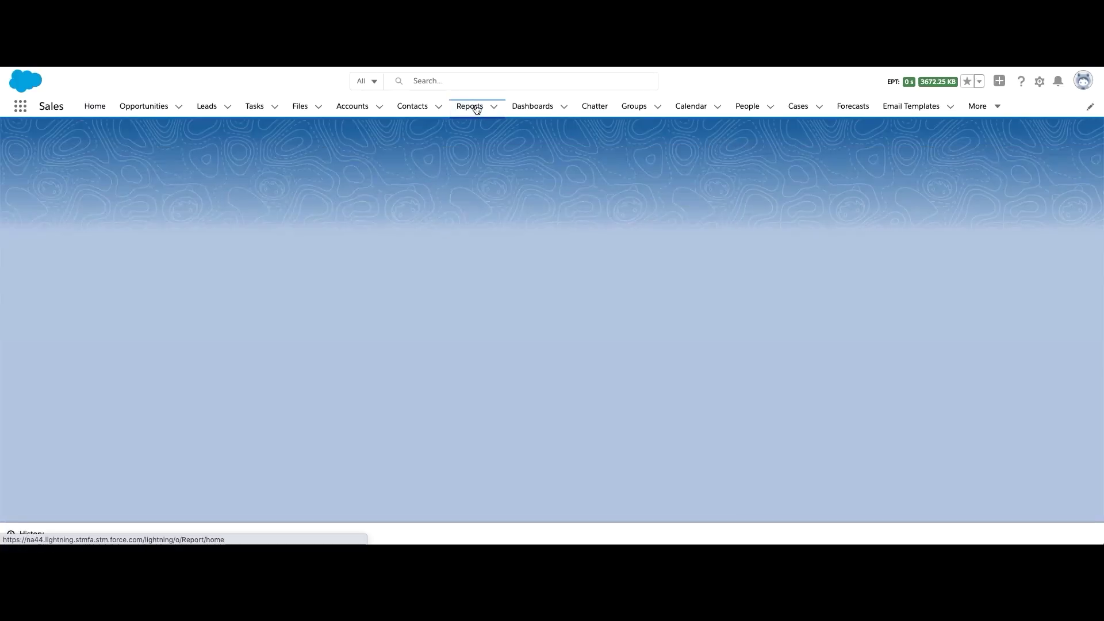
{"action": "left_click", "coordinate": [843, 147]}
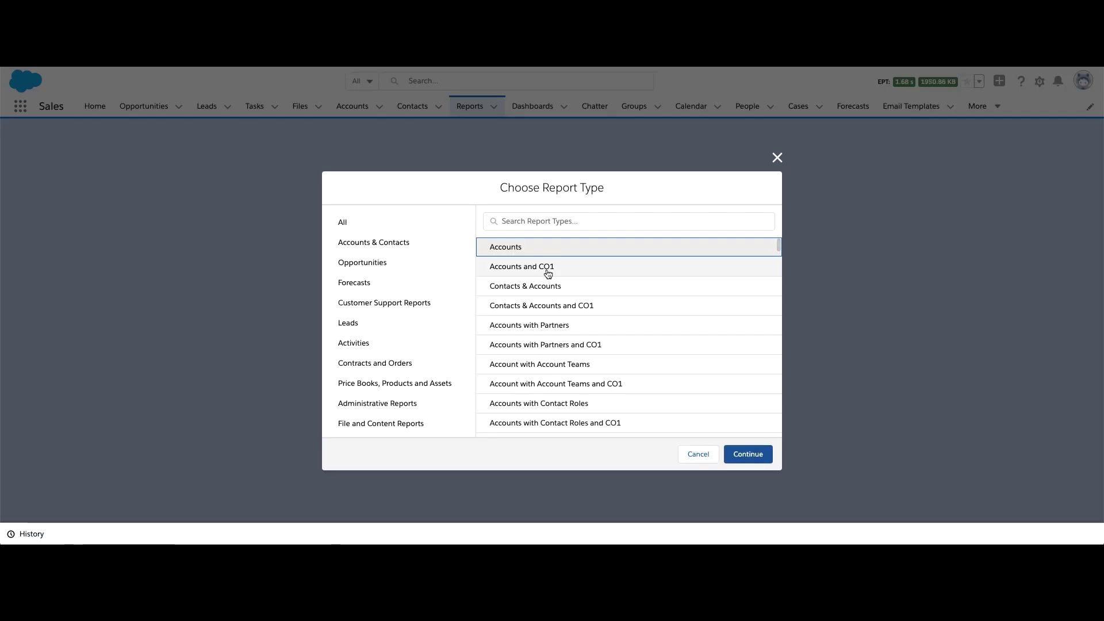
{"action": "left_click", "coordinate": [402, 272]}
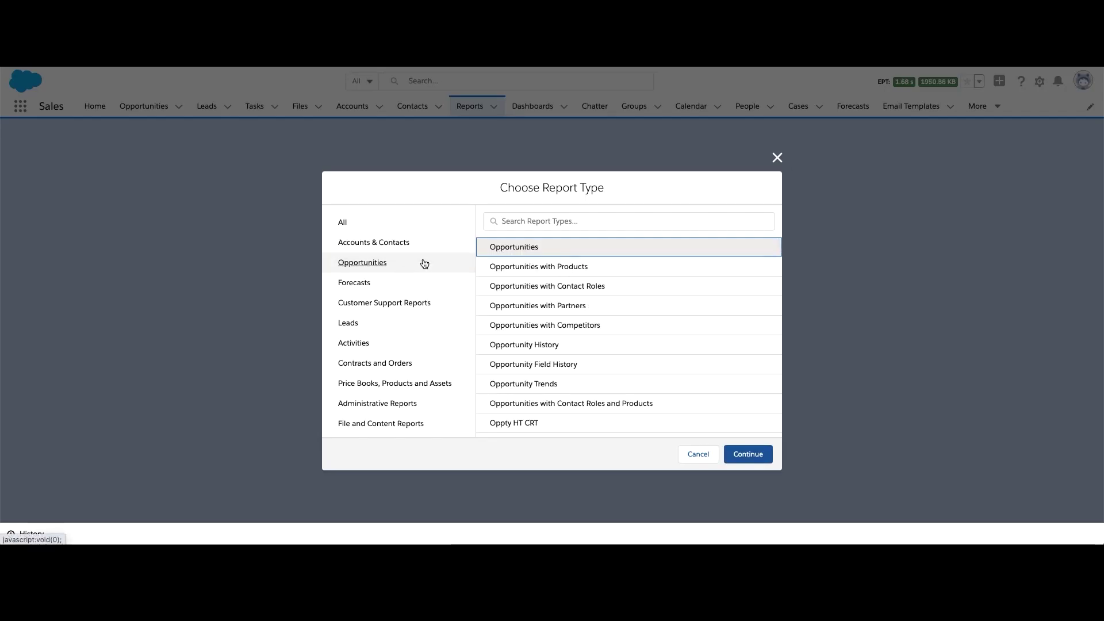
{"action": "left_click", "coordinate": [743, 454]}
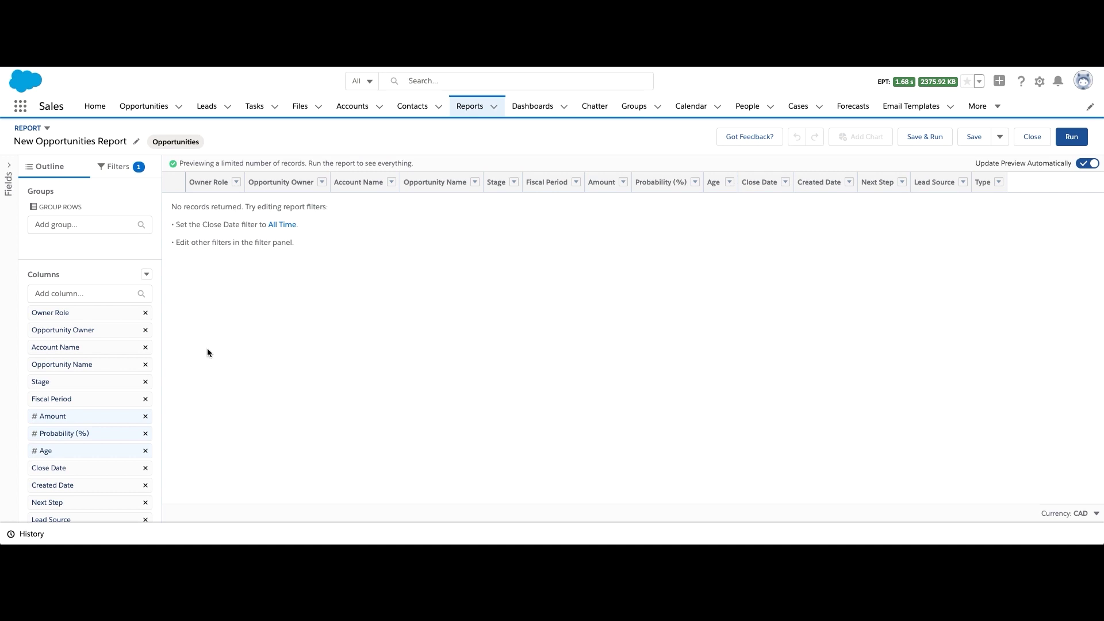
Replace the default columns with Type, Opportunity Name and Amount columns
{"action": "left_click", "coordinate": [147, 275]}
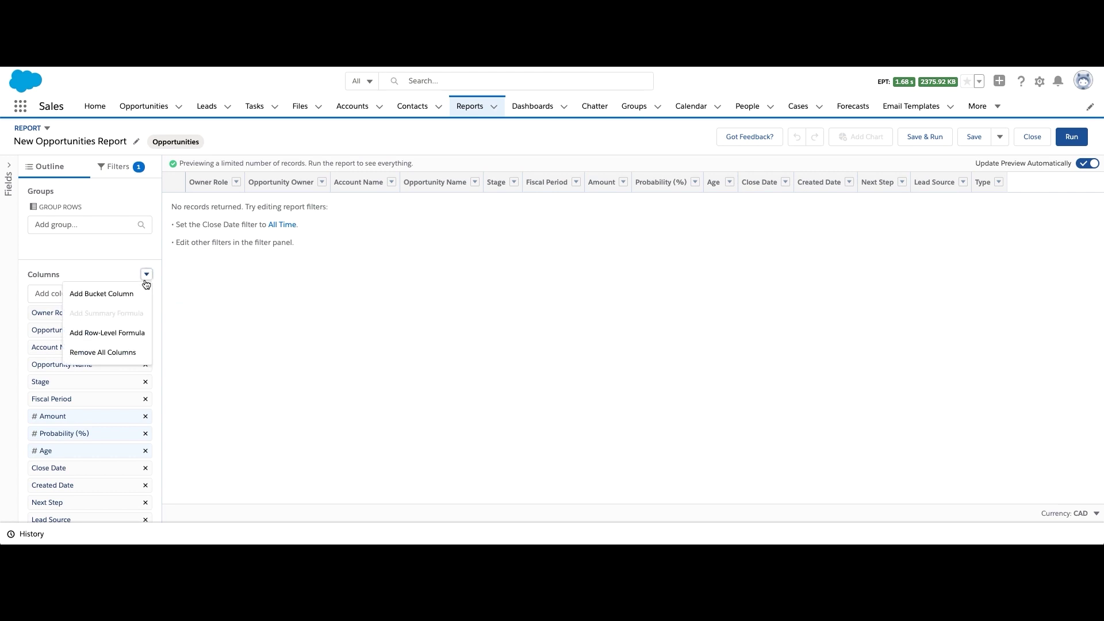
{"action": "left_click", "coordinate": [124, 352]}
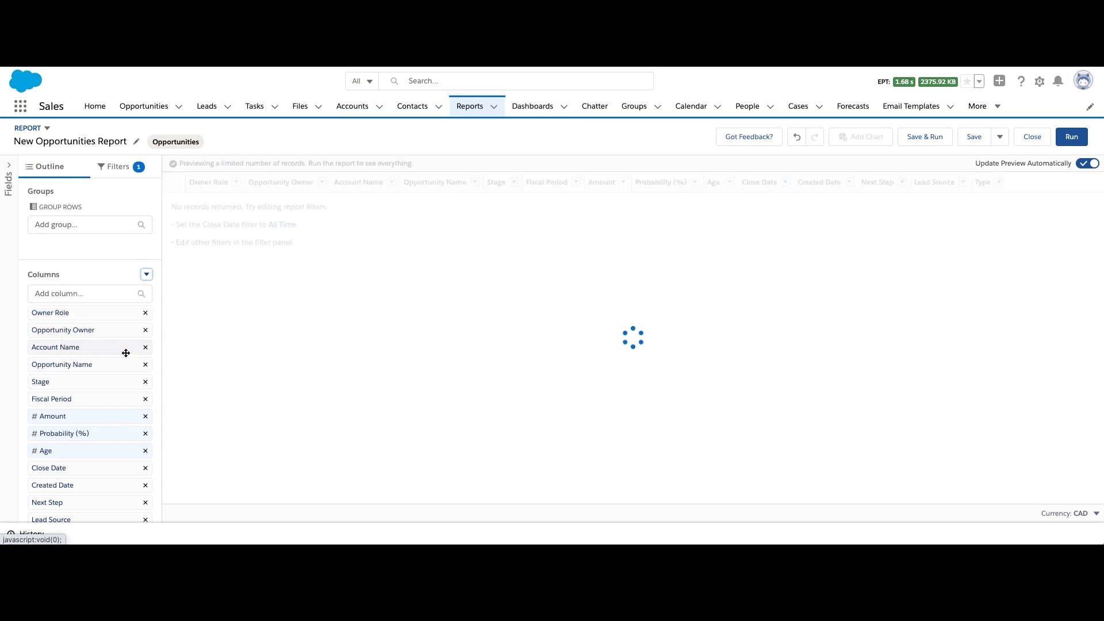
{"action": "left_click", "coordinate": [108, 292]}
{"action": "type", "text": "type"}
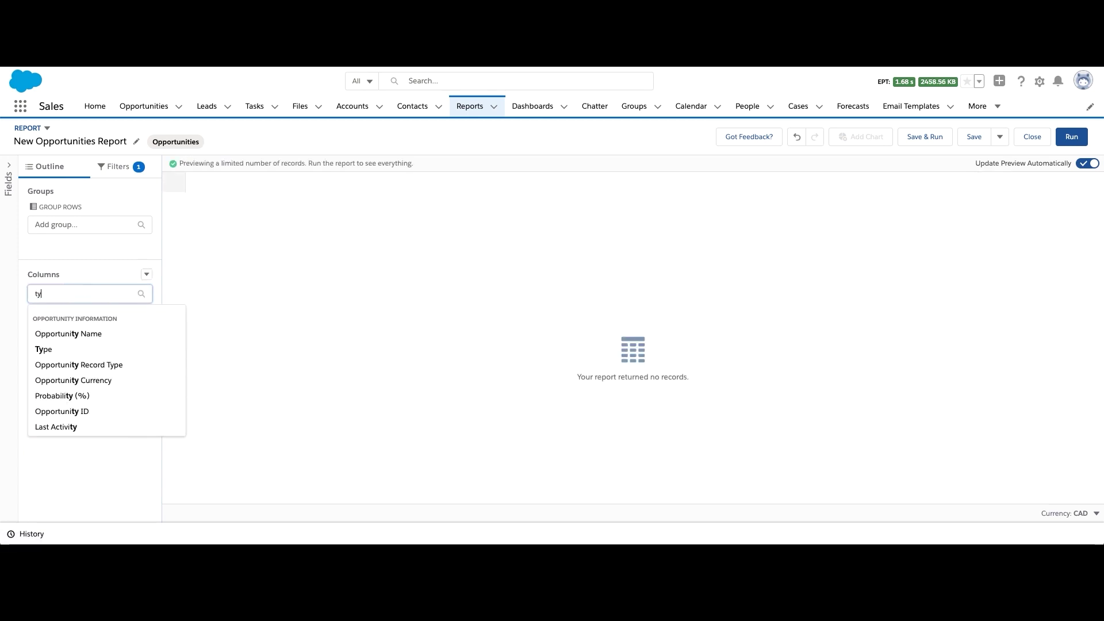
{"action": "left_click", "coordinate": [103, 332]}
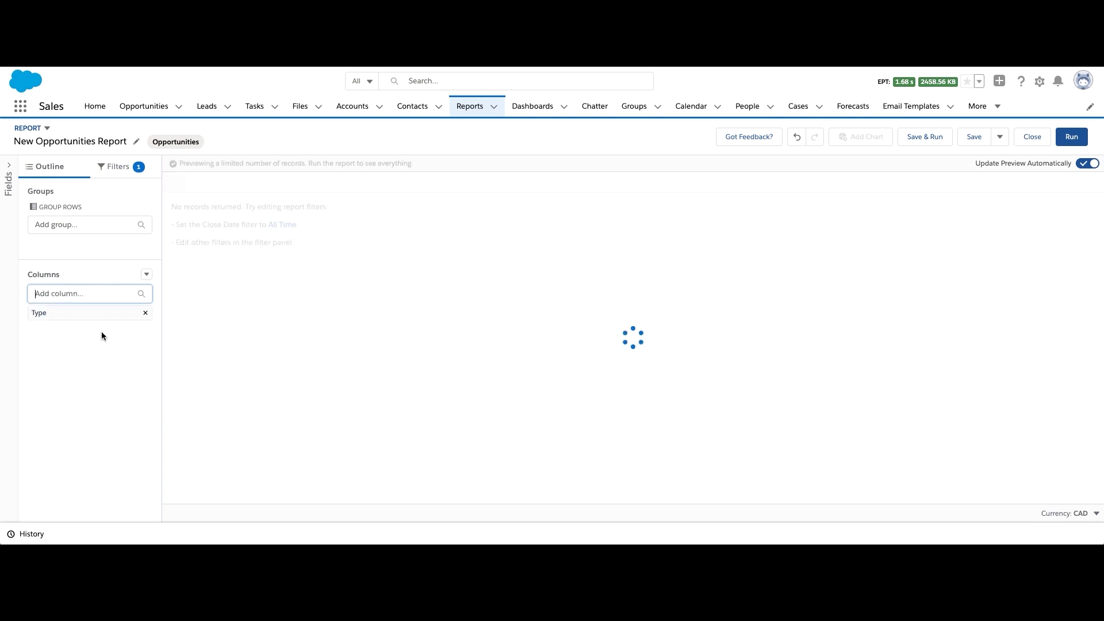
{"action": "type", "text": "opportu"}
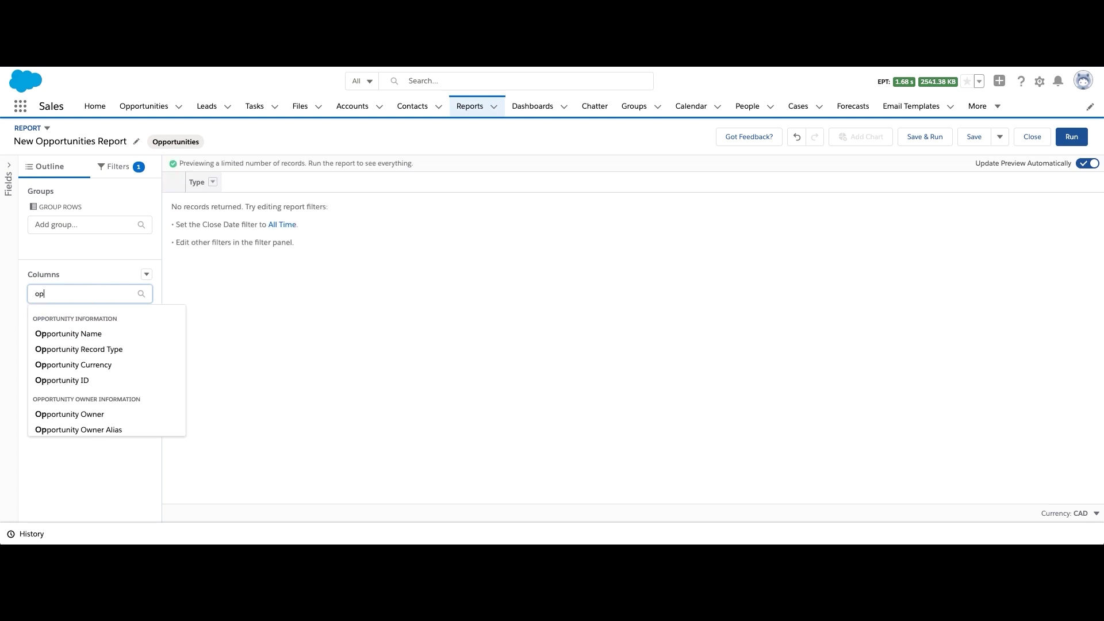
{"action": "left_click", "coordinate": [82, 335]}
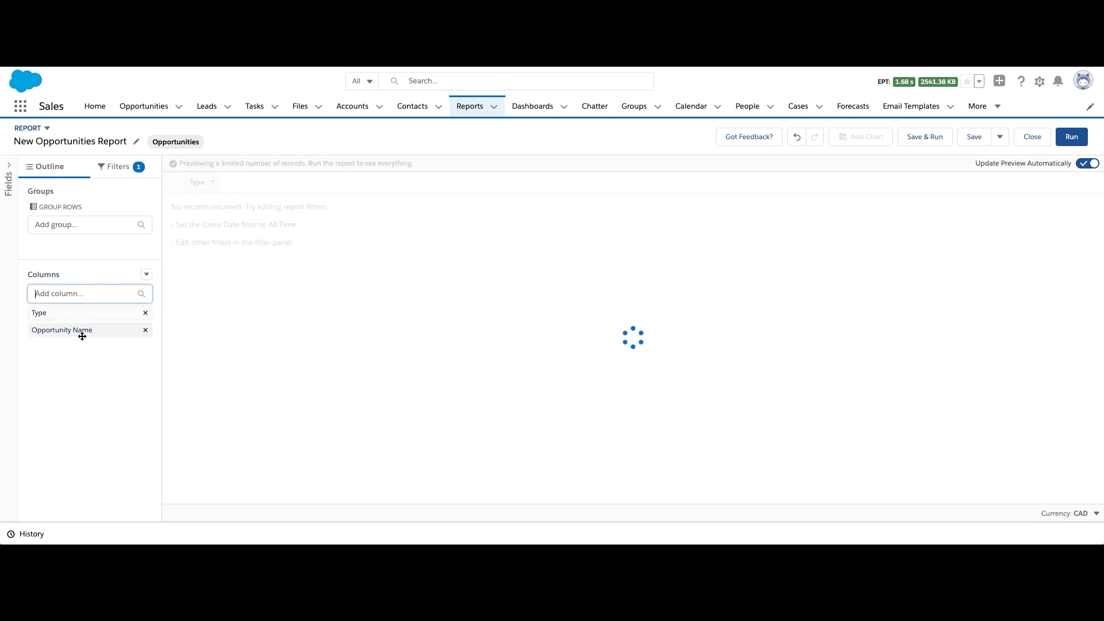
{"action": "type", "text": "amount"}
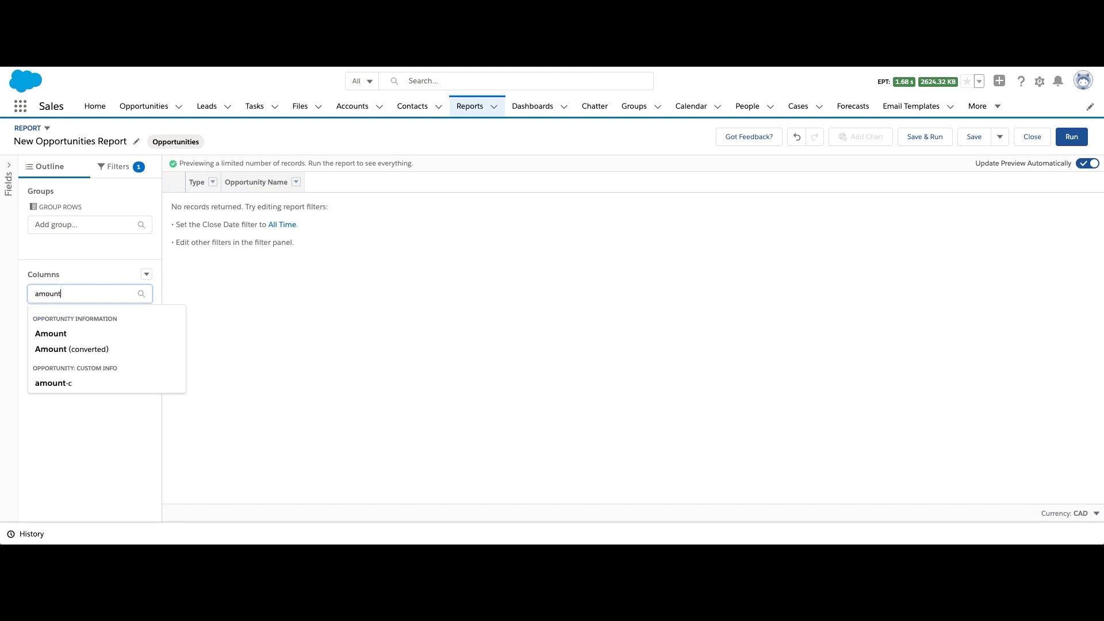
{"action": "left_click", "coordinate": [67, 334]}
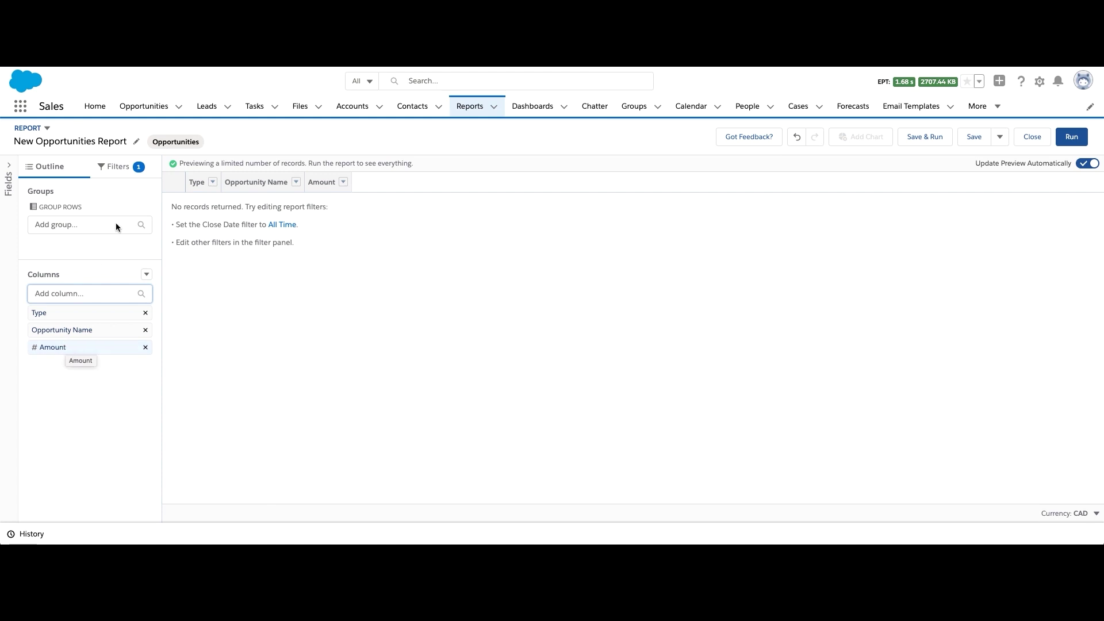
{"action": "left_click", "coordinate": [121, 168]}
Set the Close Date filter range to All Time, showing 18 opportunities
{"action": "left_click", "coordinate": [110, 243]}
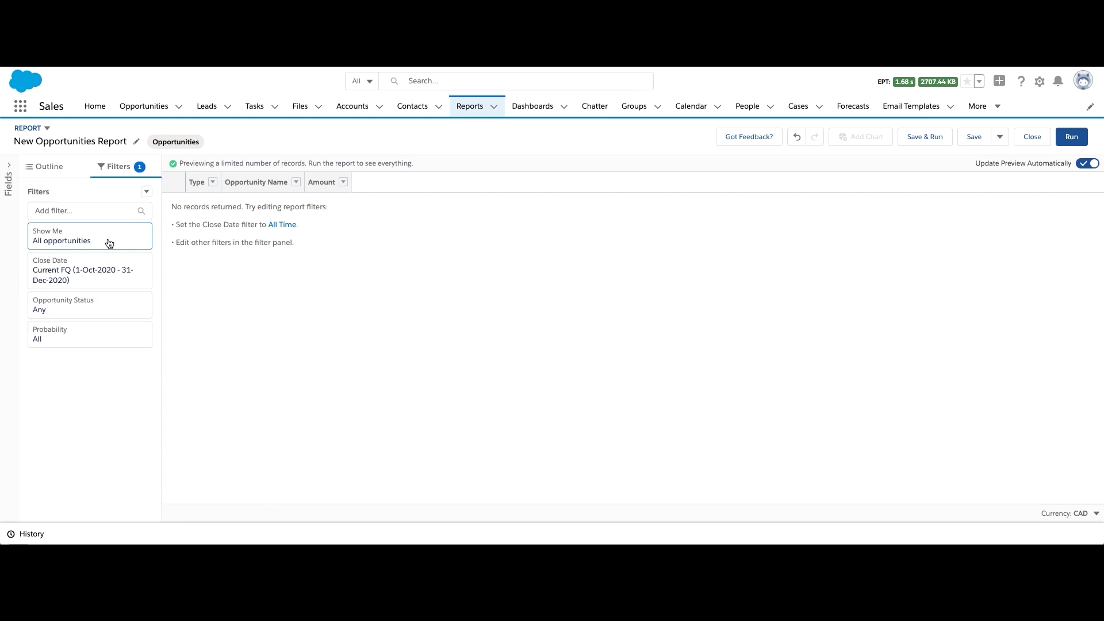
{"action": "left_click", "coordinate": [103, 277]}
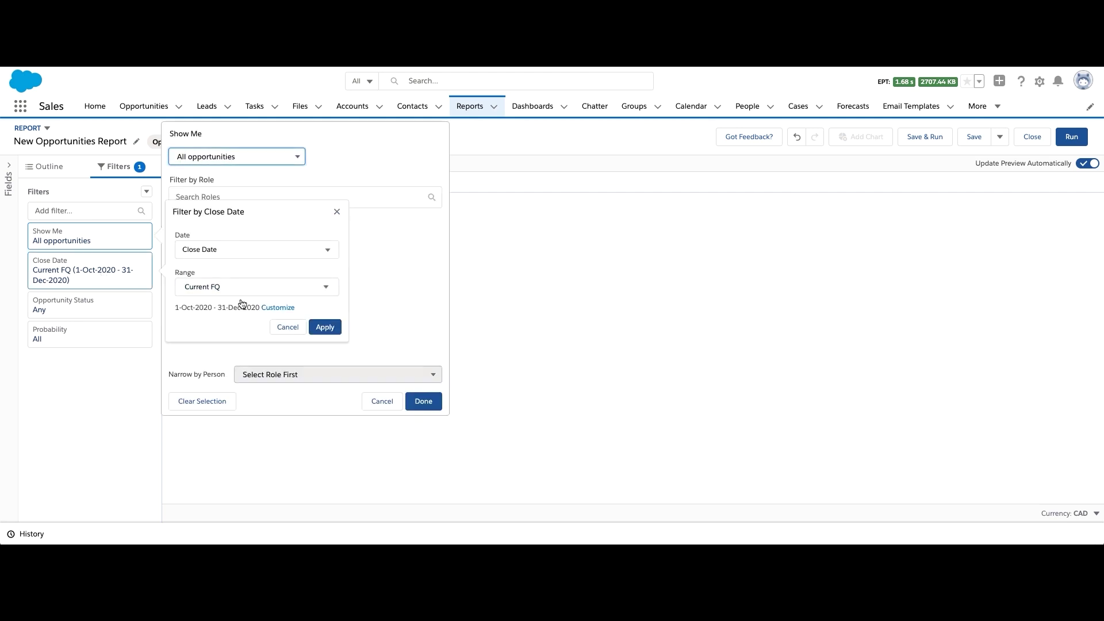
{"action": "left_click", "coordinate": [277, 251]}
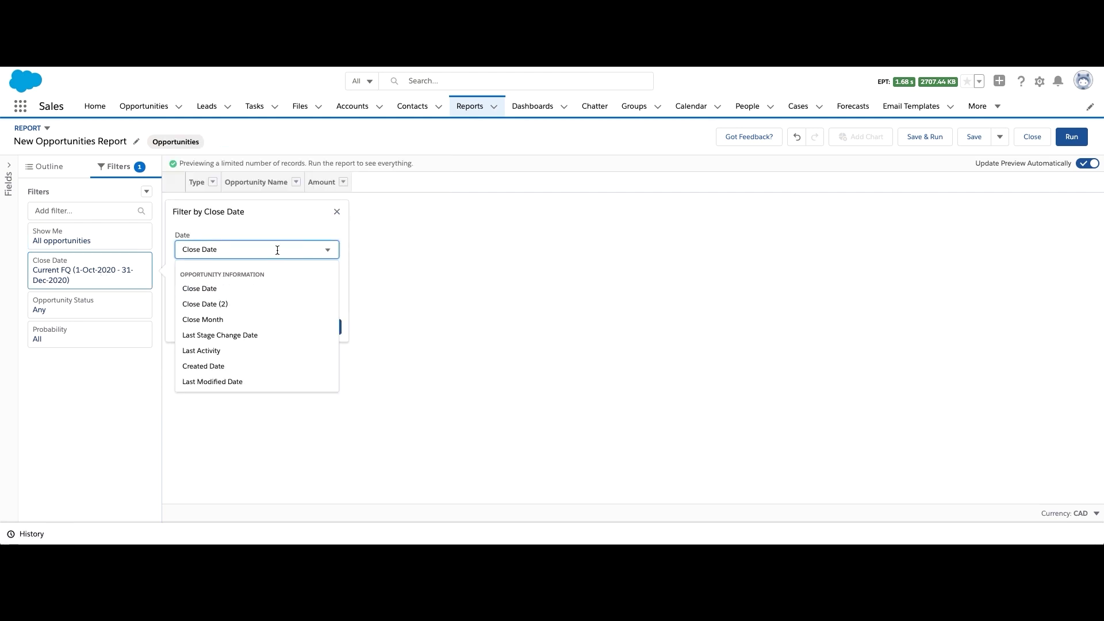
{"action": "left_click", "coordinate": [347, 266]}
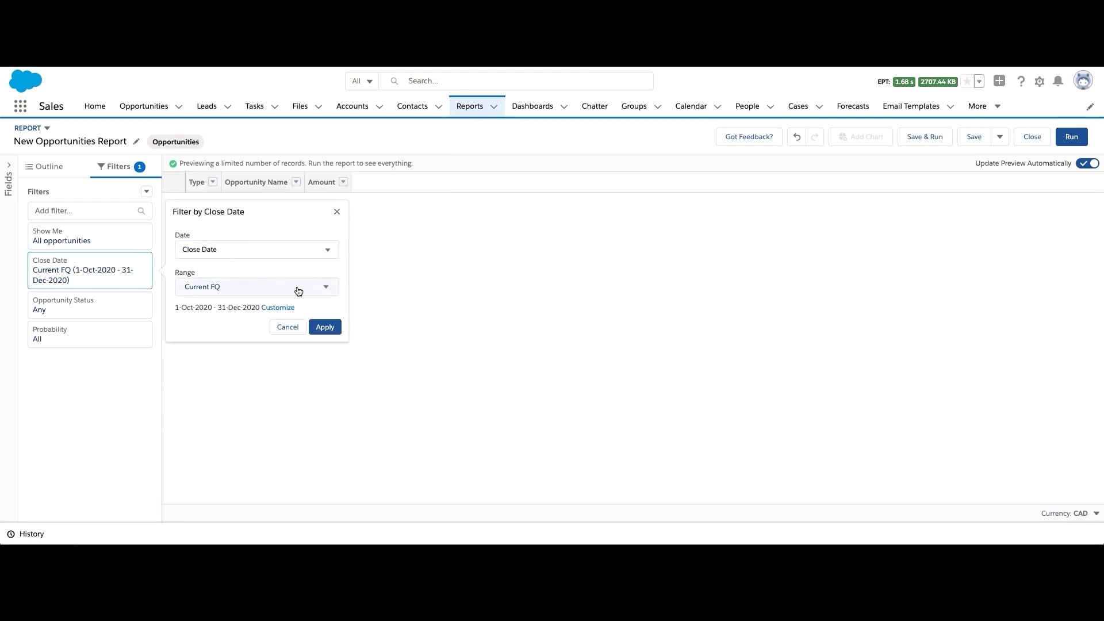
{"action": "left_click", "coordinate": [298, 291]}
{"action": "left_click", "coordinate": [264, 310]}
{"action": "left_click", "coordinate": [329, 326]}
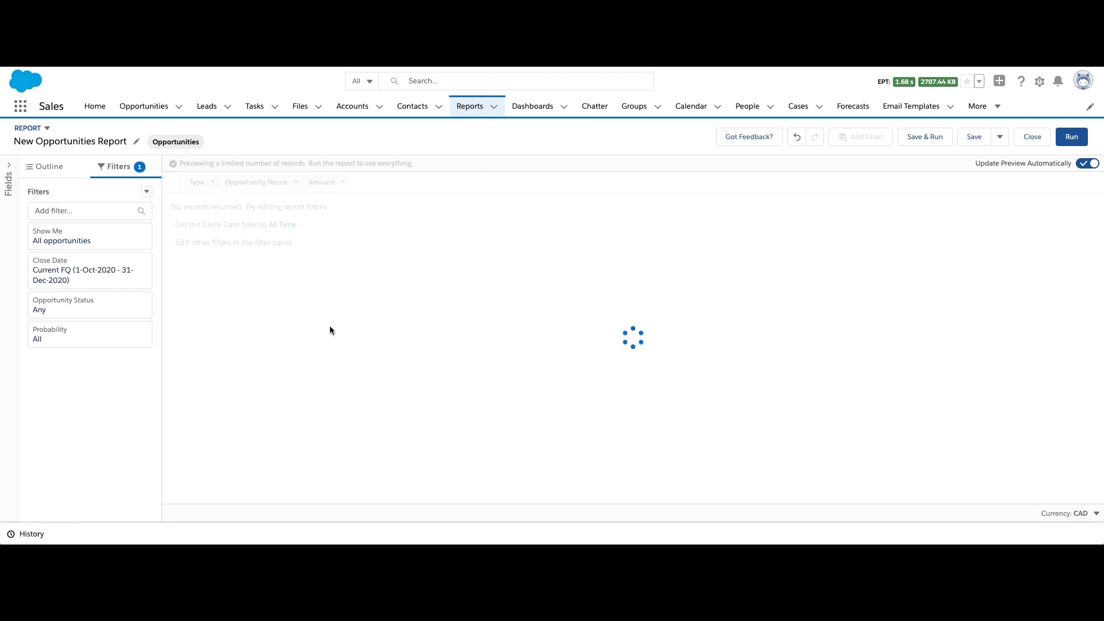
{"action": "left_click", "coordinate": [50, 167]}
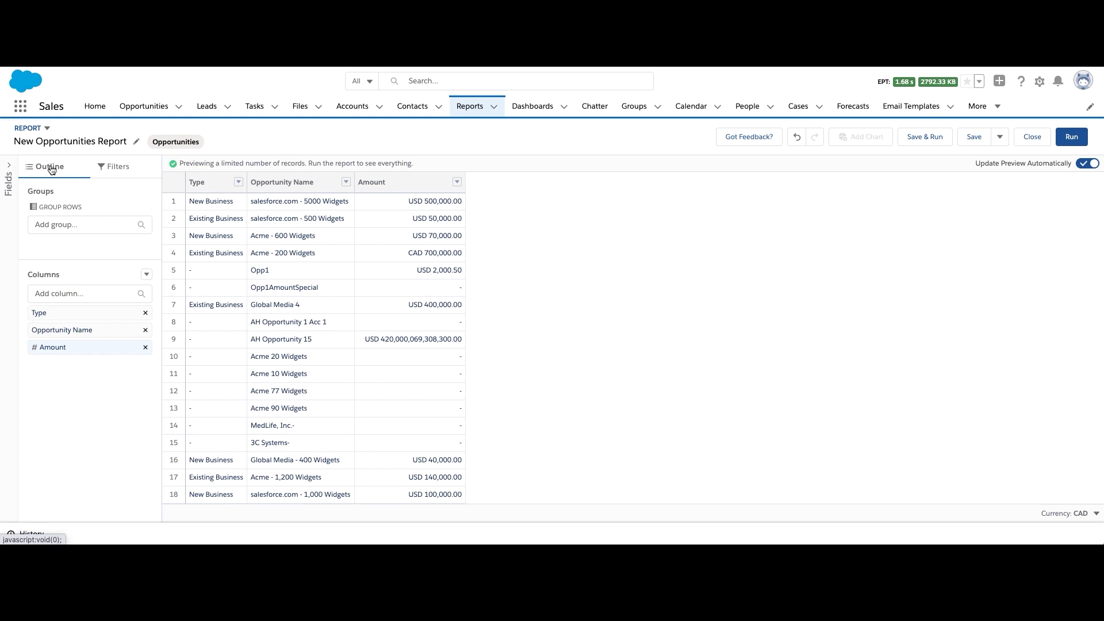
Group the report rows by Opportunity Record Type
{"action": "left_click", "coordinate": [57, 229]}
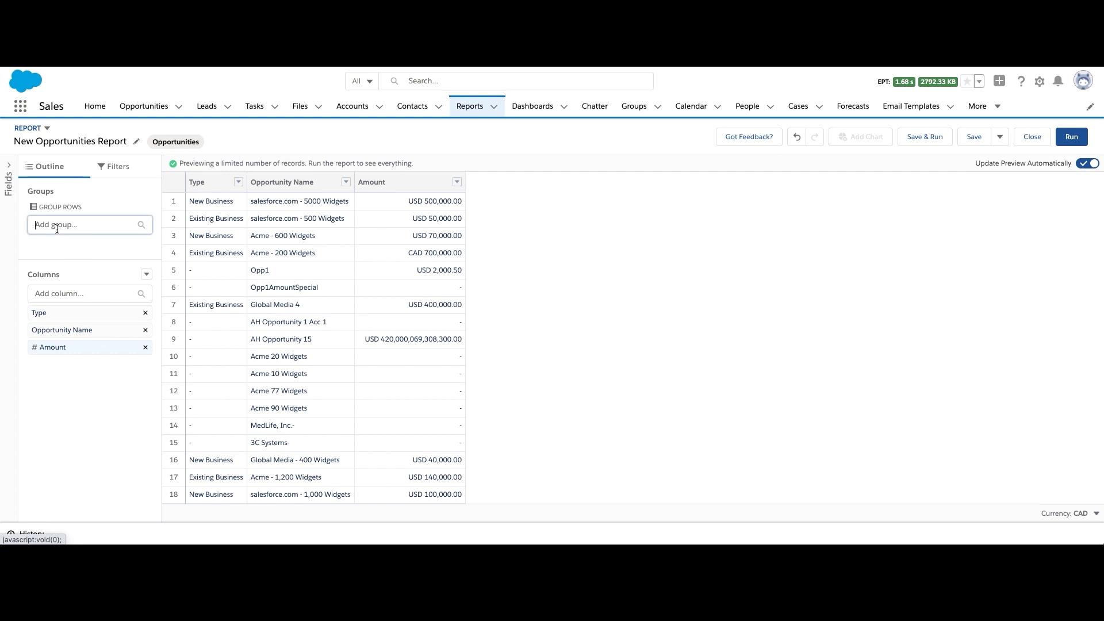
{"action": "type", "text": "record"}
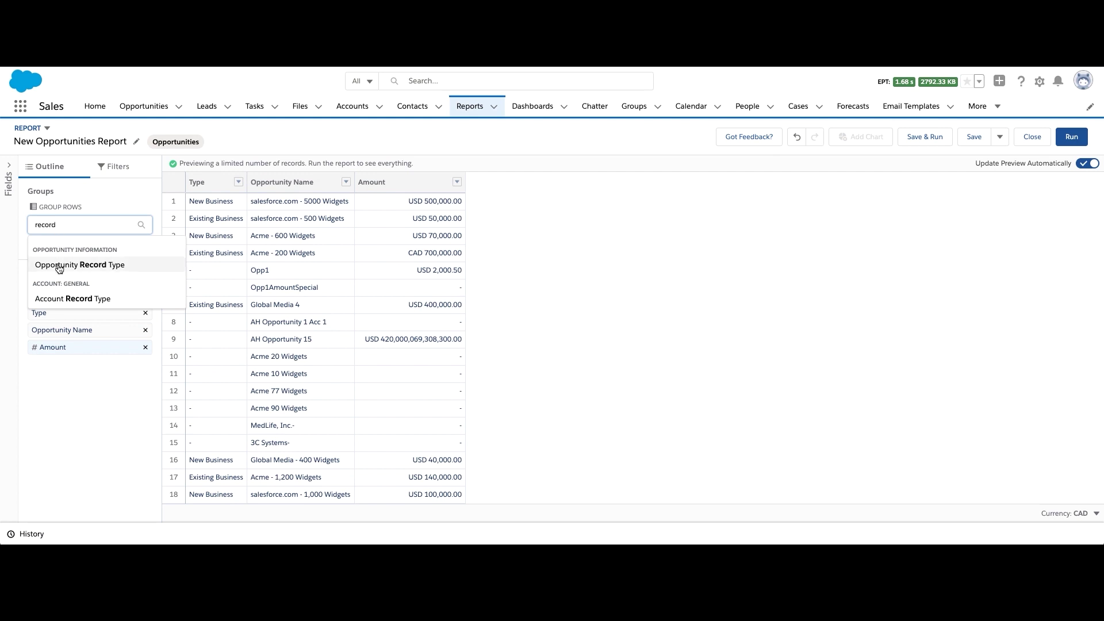
{"action": "left_click", "coordinate": [58, 263]}
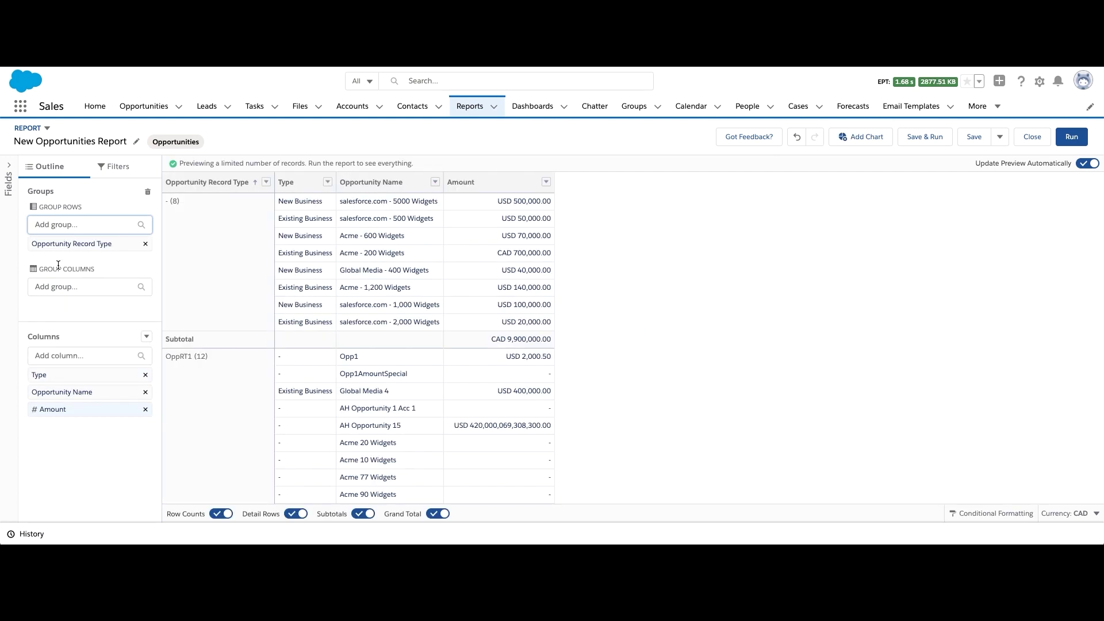
Summarize the Amount column subtotals as an average
{"action": "left_click", "coordinate": [546, 182]}
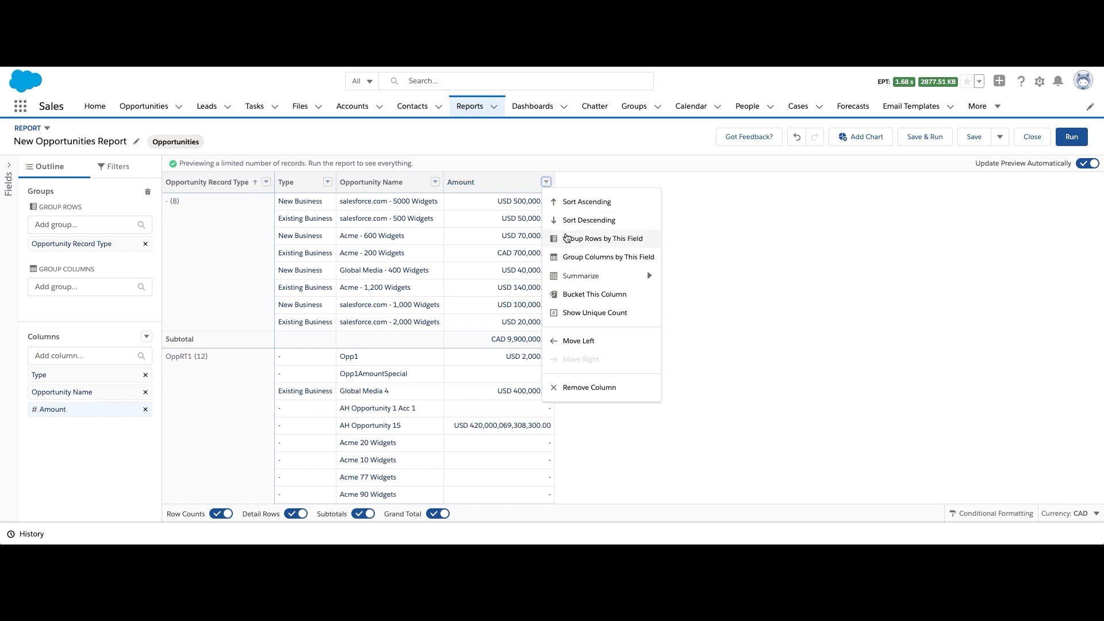
{"action": "mouse_move", "coordinate": [581, 281]}
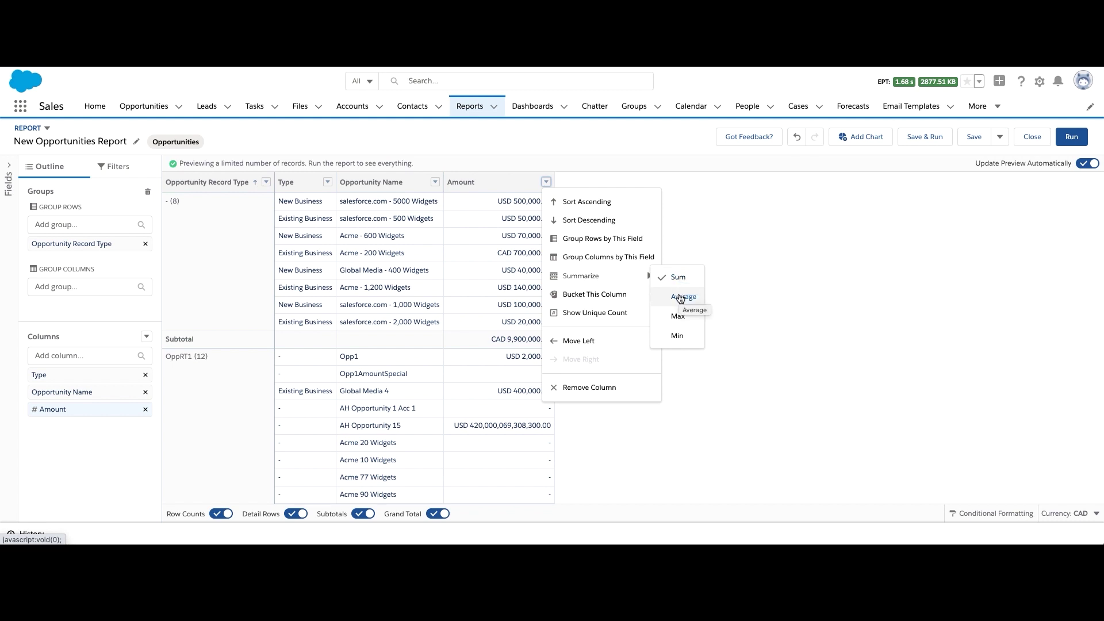
{"action": "left_click", "coordinate": [680, 297]}
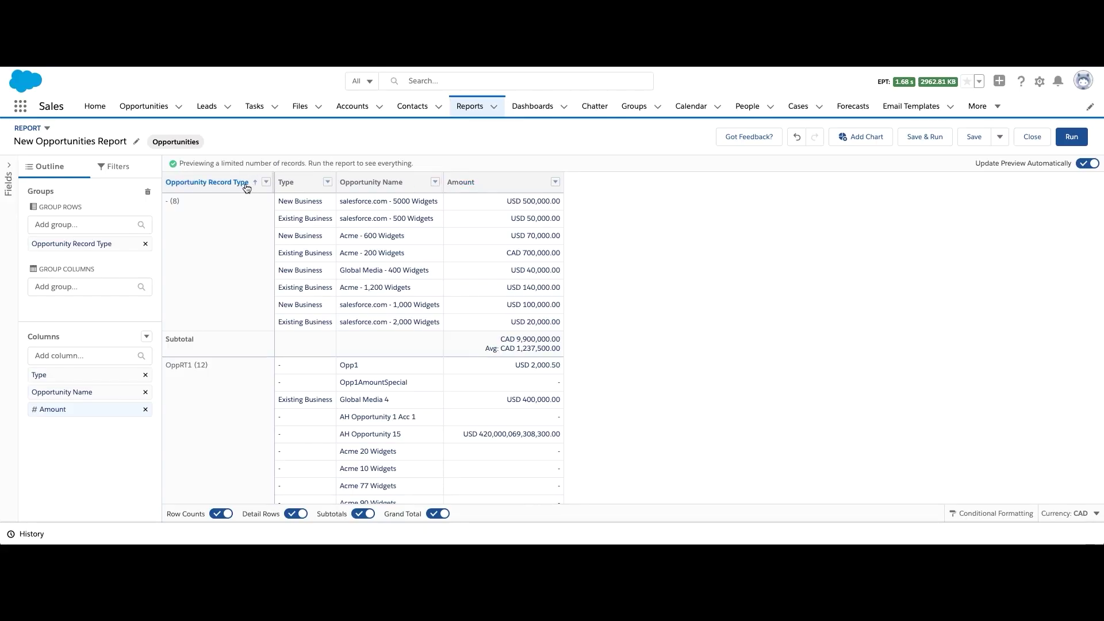
{"action": "left_click", "coordinate": [64, 361]}
Add an Opportunity Owner column with a unique owner count subtotal (Unique: 2)
{"action": "type", "text": "owner"}
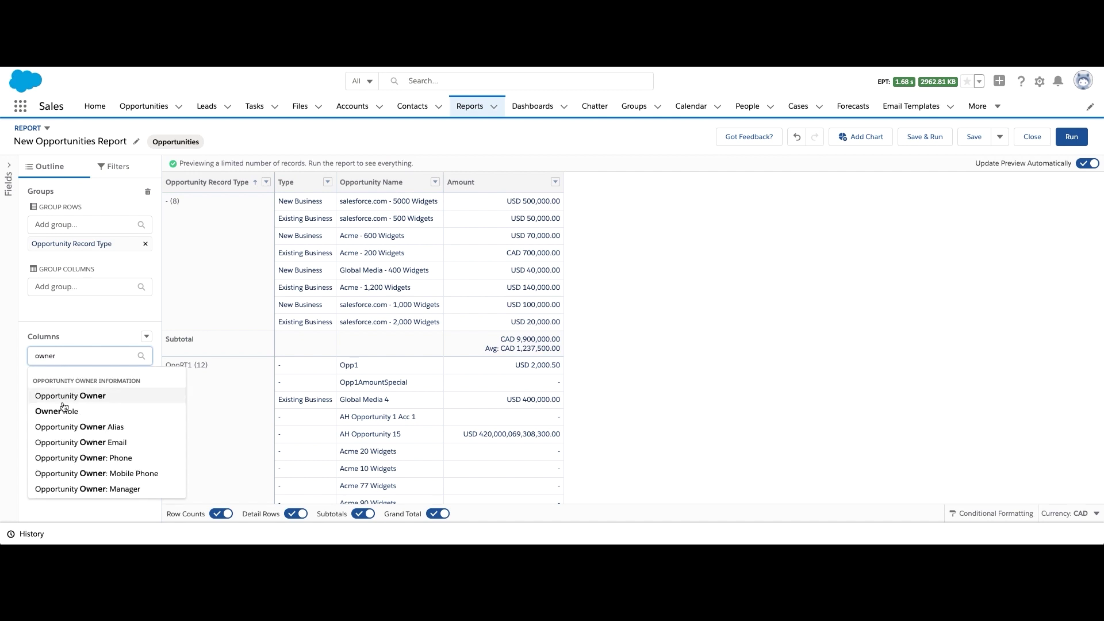
{"action": "left_click", "coordinate": [64, 401]}
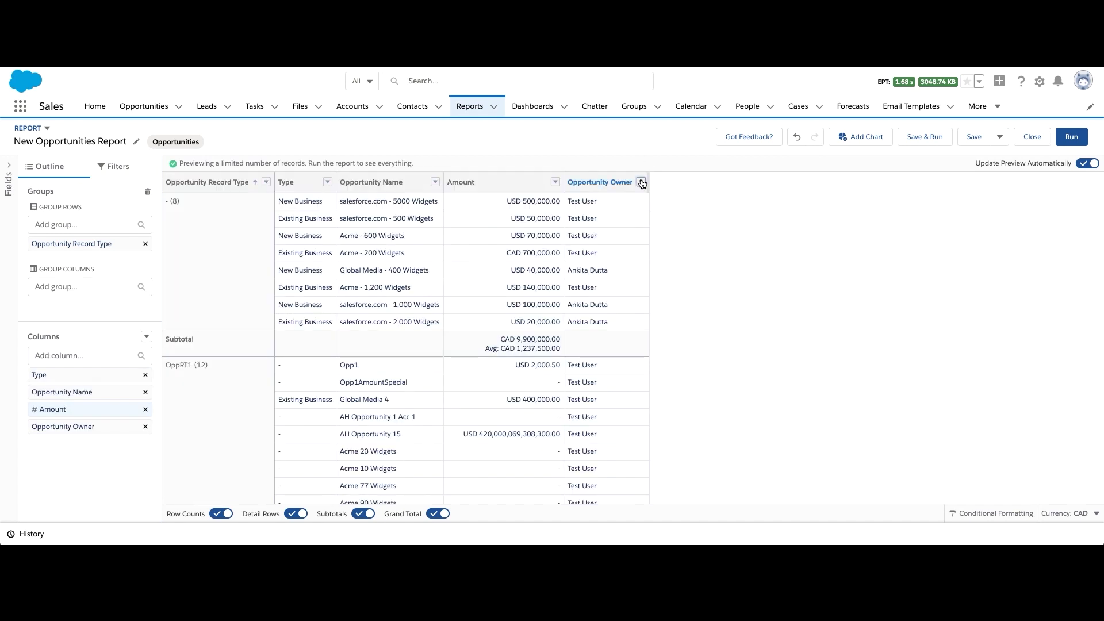
{"action": "left_click", "coordinate": [641, 182]}
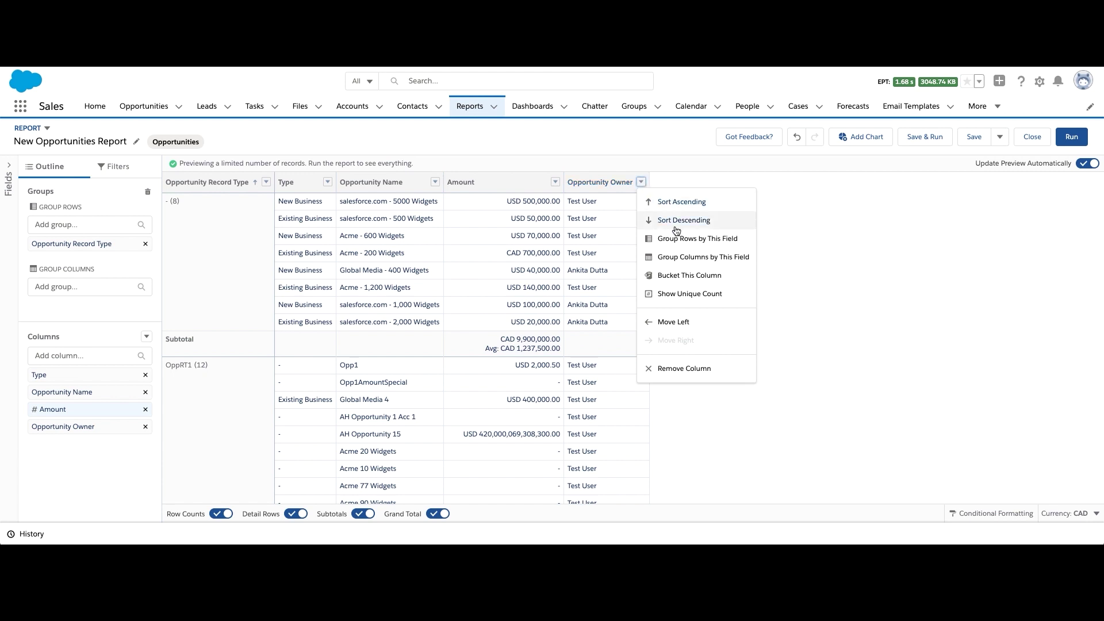
{"action": "left_click", "coordinate": [699, 294]}
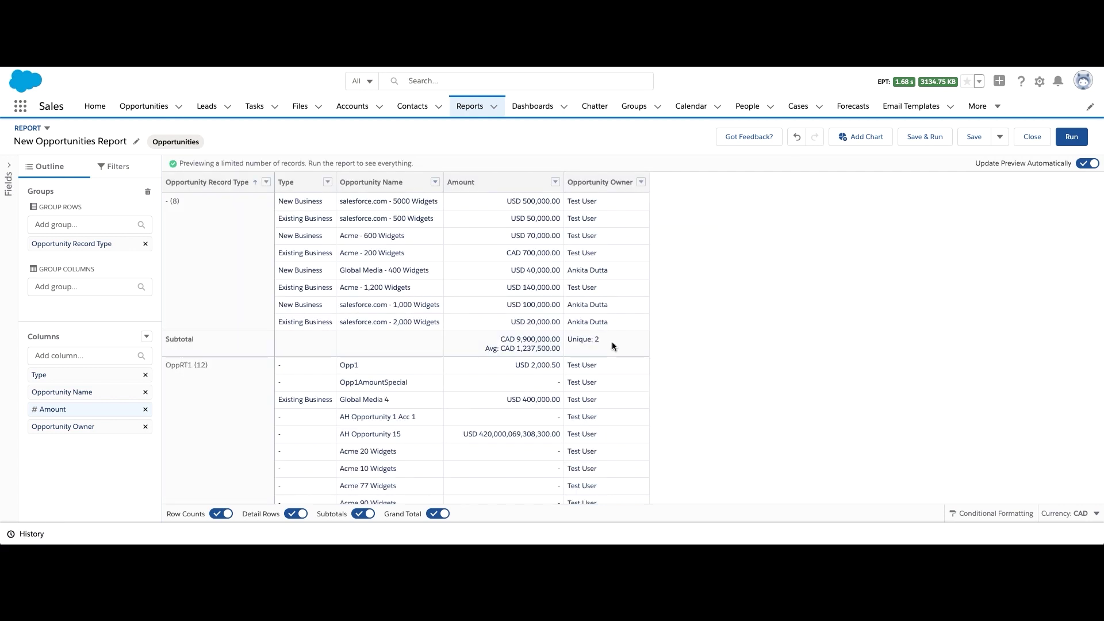
{"action": "left_click_drag", "start_coordinate": [599, 339], "coordinate": [569, 345]}
Write a summary formula dividing the Amount sum by the unique Opportunity Owner count
{"action": "left_click", "coordinate": [808, 316]}
{"action": "left_click", "coordinate": [147, 337]}
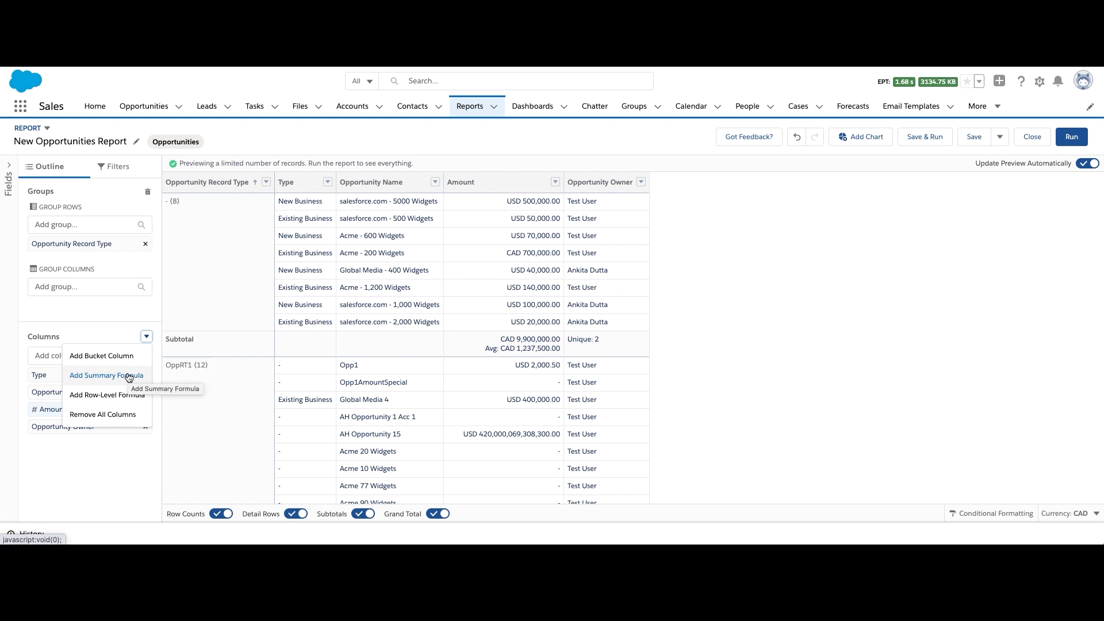
{"action": "left_click", "coordinate": [129, 377]}
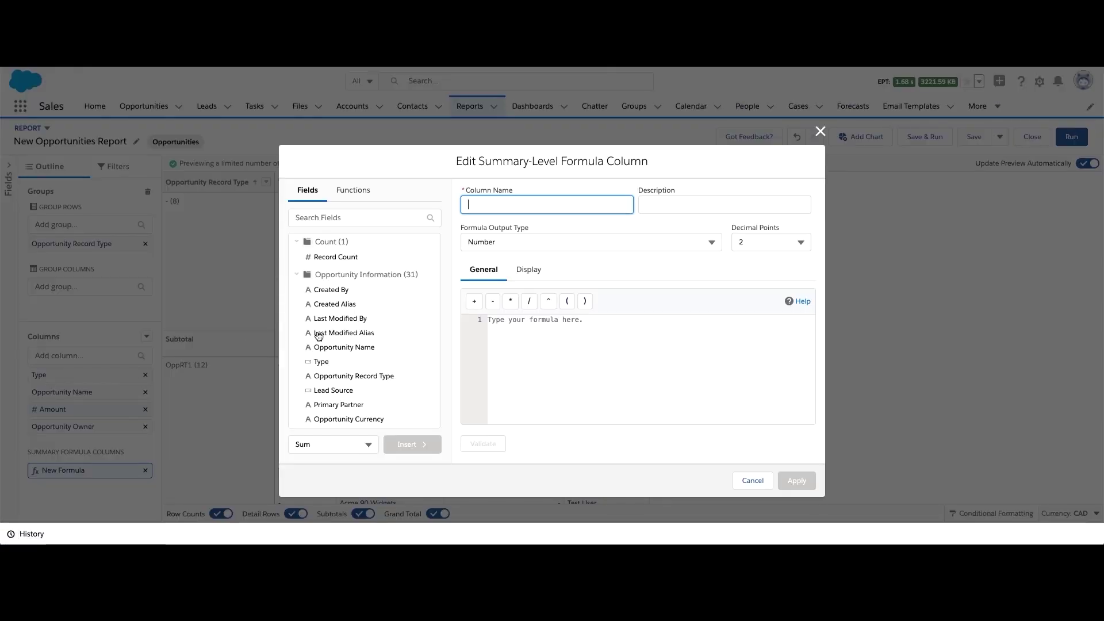
{"action": "left_click", "coordinate": [507, 350]}
{"action": "type", "text": "A"}
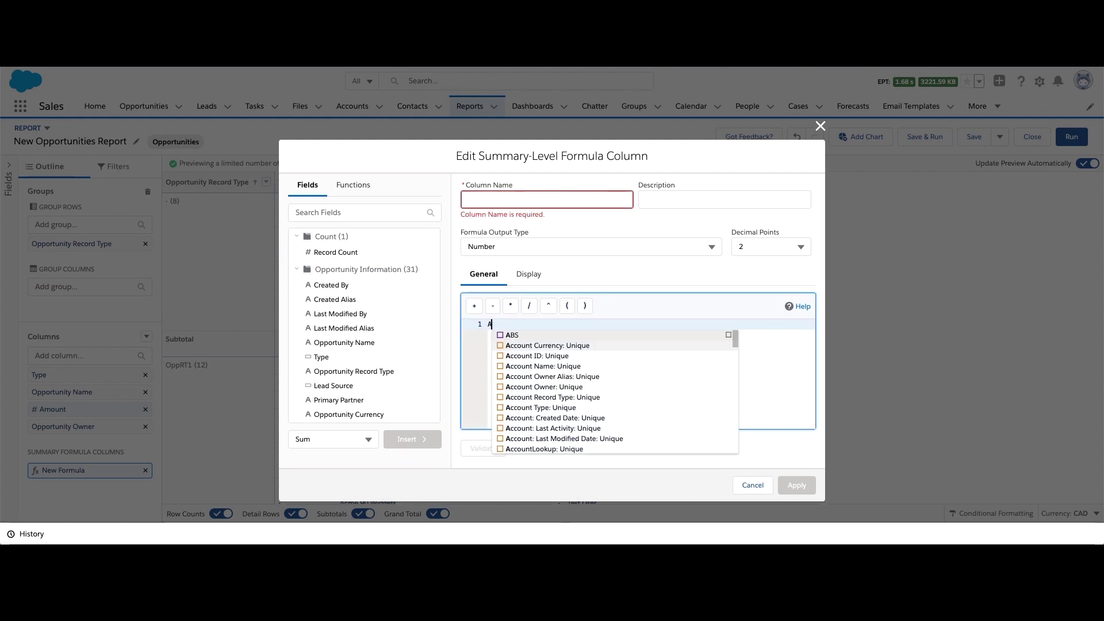
{"action": "type", "text": "mount:S"}
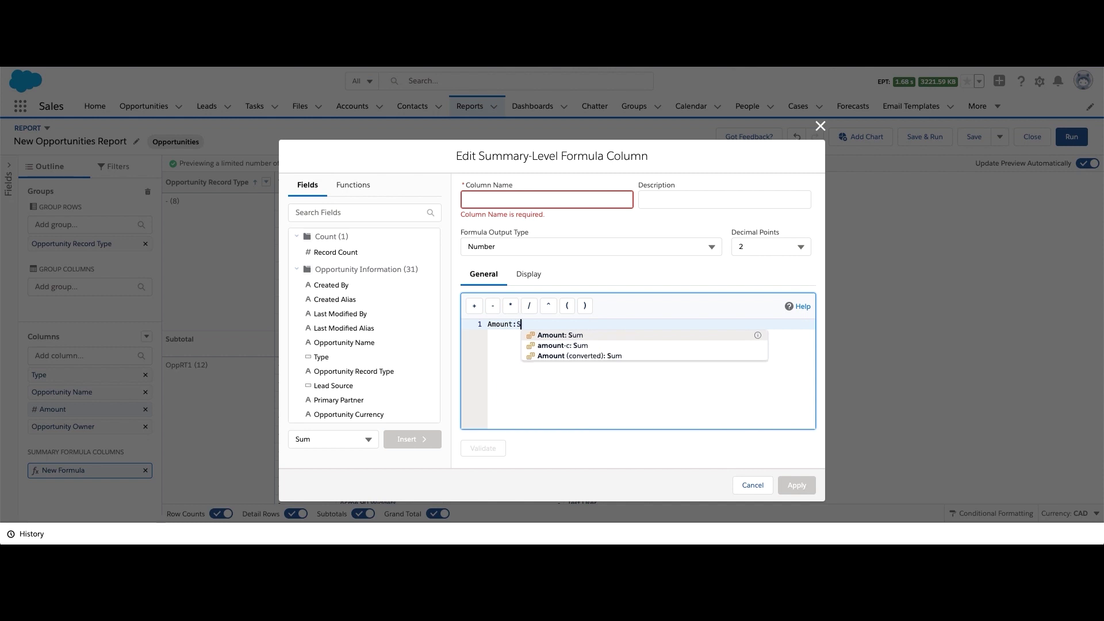
{"action": "key", "text": "Return"}
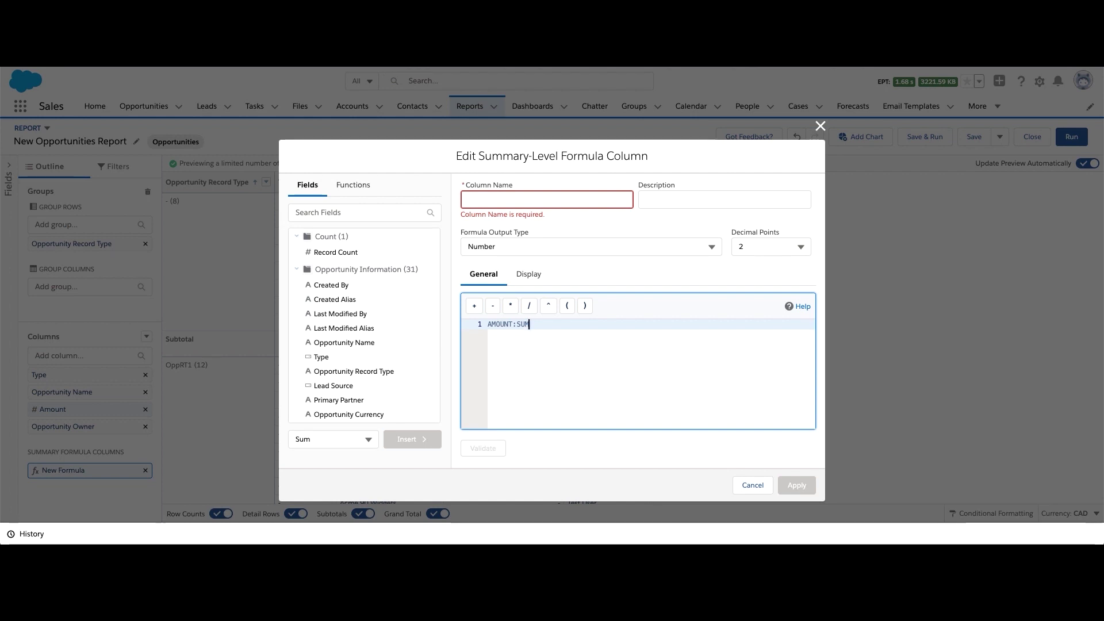
{"action": "left_click", "coordinate": [349, 211]}
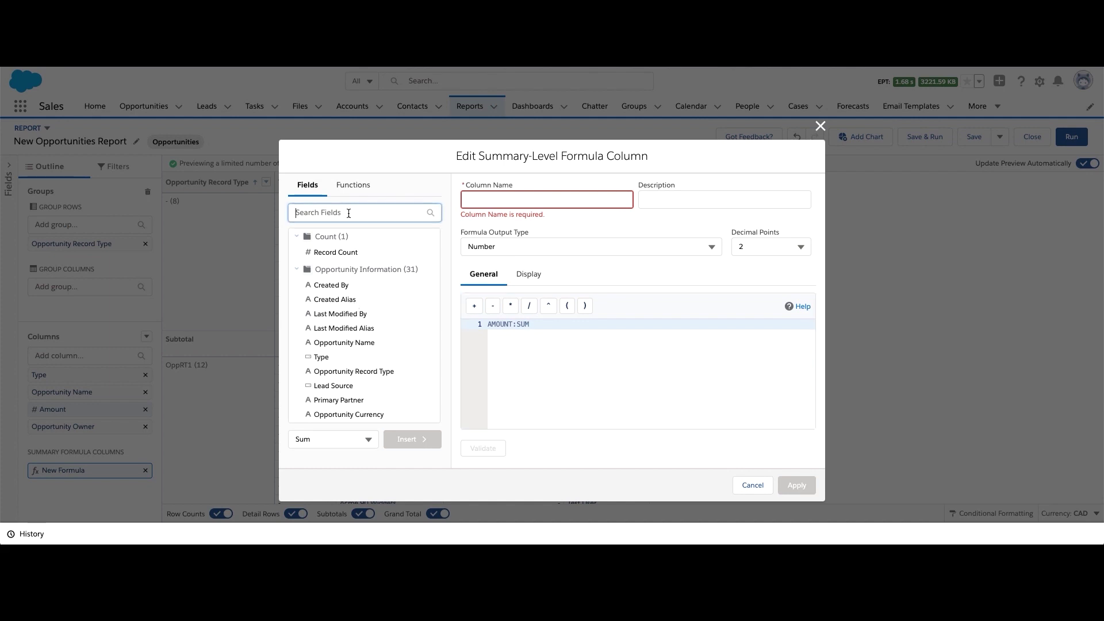
{"action": "type", "text": "owner"}
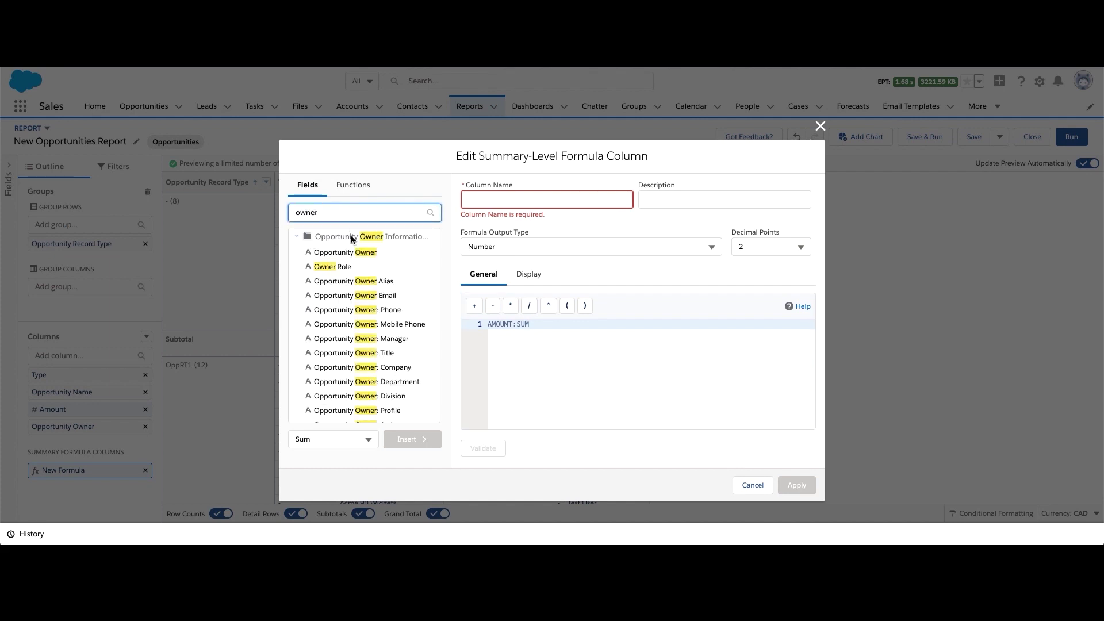
{"action": "left_click", "coordinate": [570, 343]}
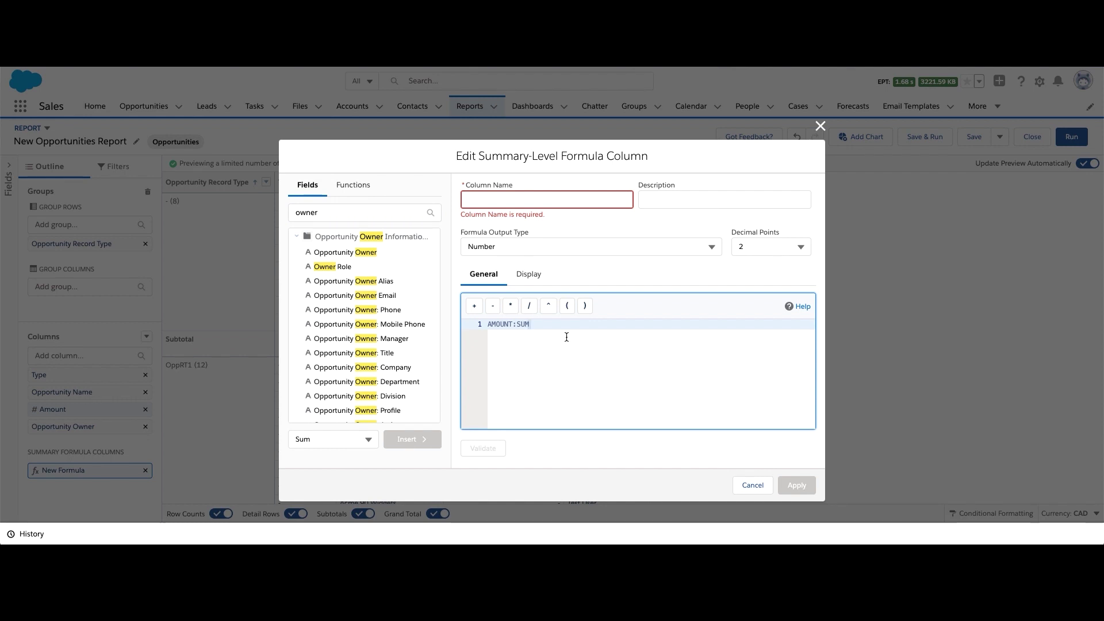
{"action": "type", "text": "/"}
{"action": "left_click", "coordinate": [345, 253]}
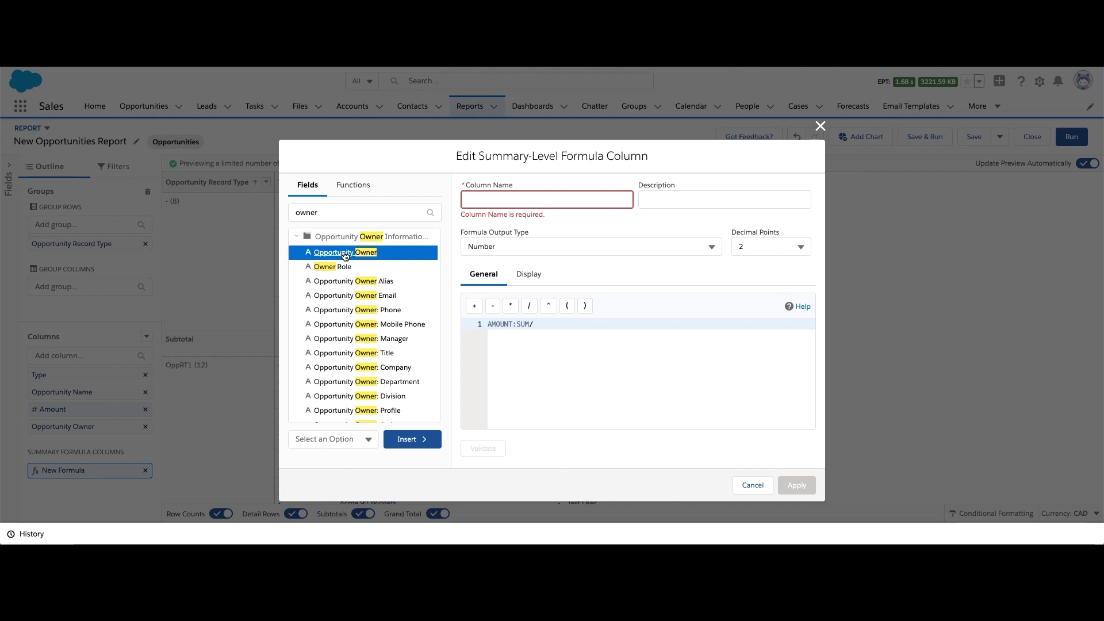
{"action": "left_click", "coordinate": [361, 440]}
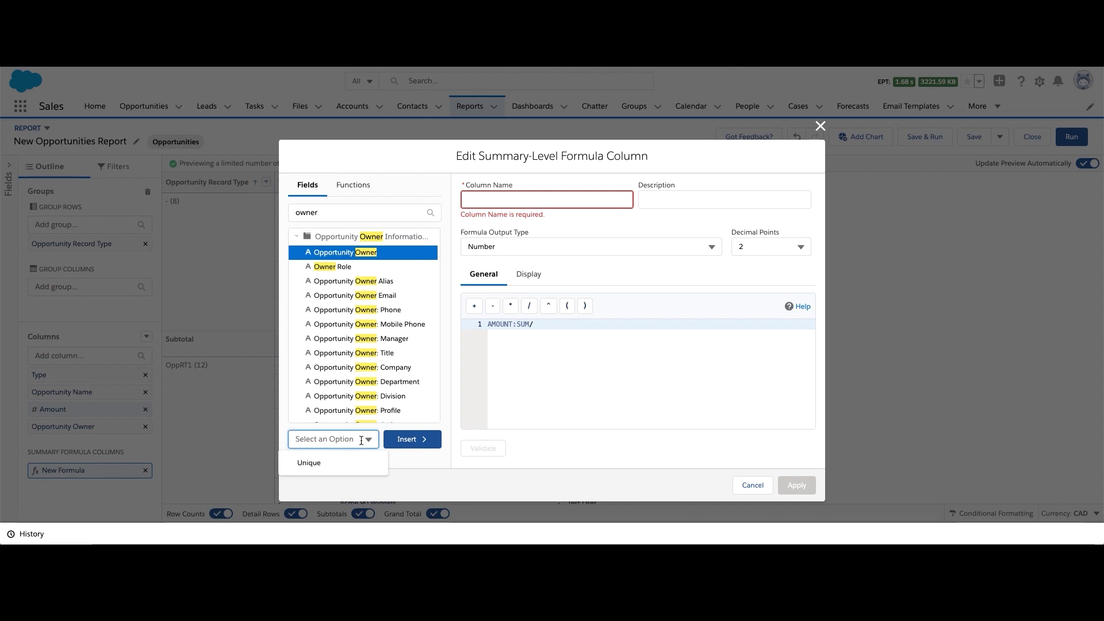
{"action": "left_click", "coordinate": [333, 463]}
{"action": "left_click", "coordinate": [412, 443]}
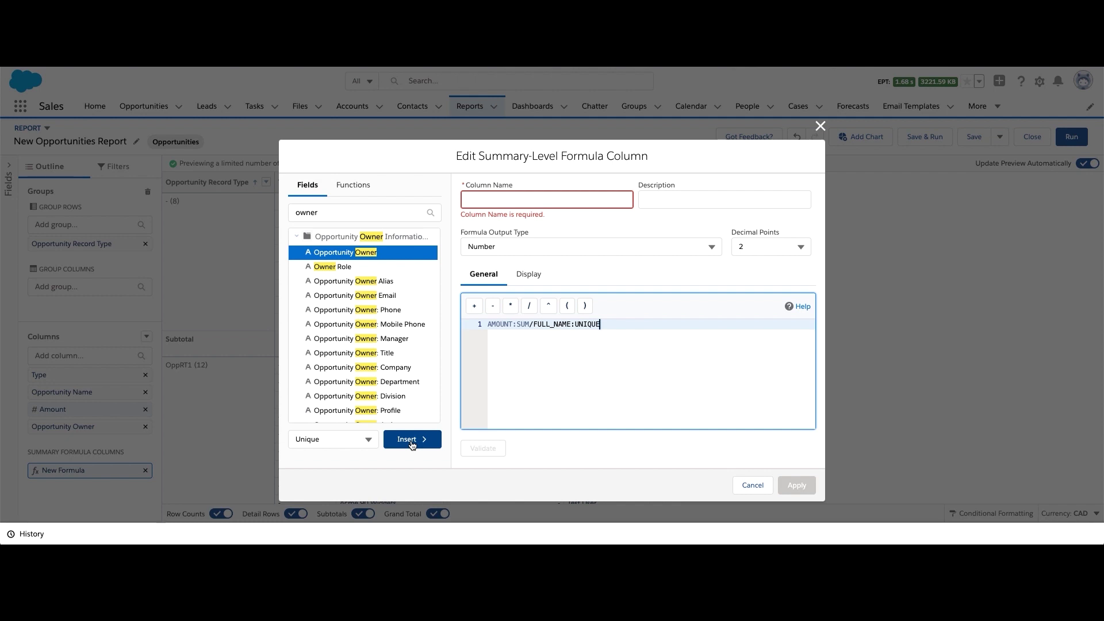
Name the formula column 'Amount by Rep', validate it and add it to the report
{"action": "left_click", "coordinate": [546, 199]}
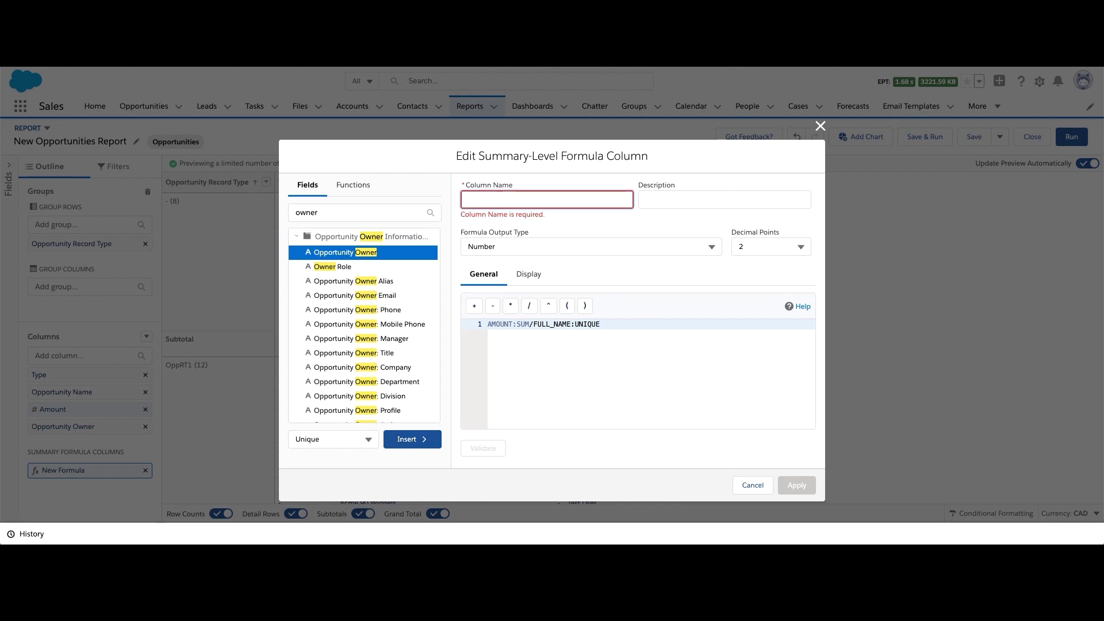
{"action": "type", "text": "Amount by Rep"}
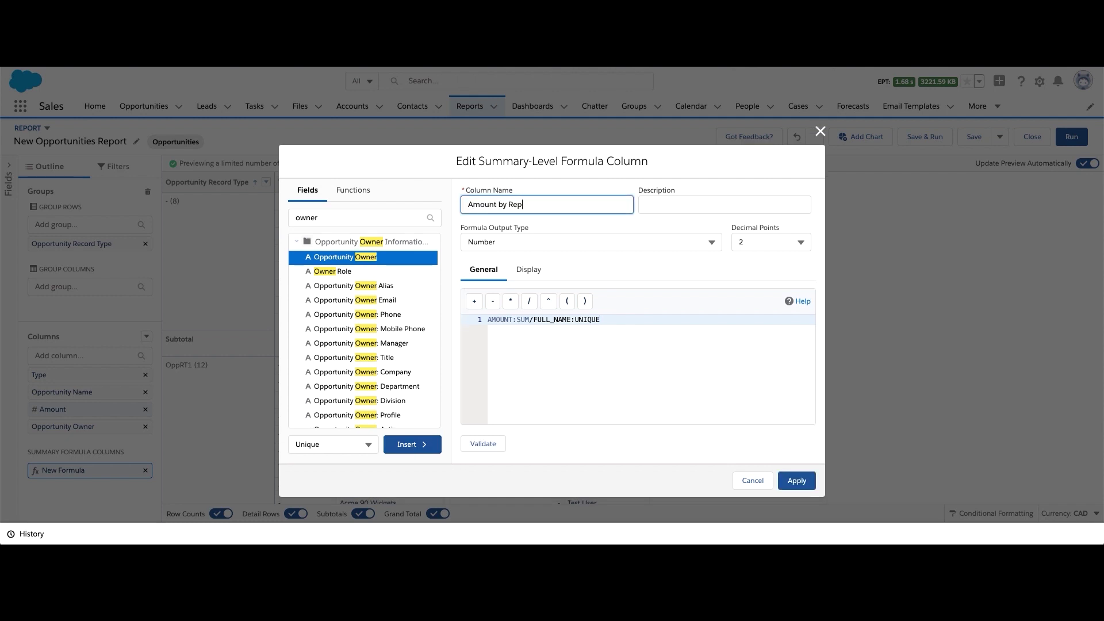
{"action": "key", "text": "Tab"}
{"action": "left_click", "coordinate": [479, 444]}
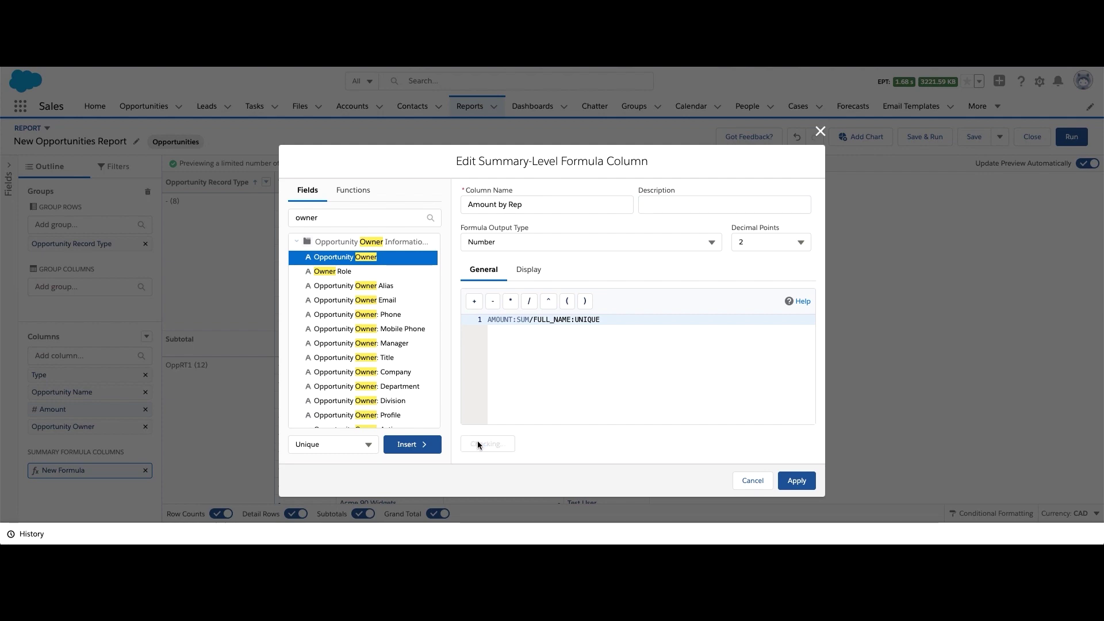
{"action": "left_click", "coordinate": [794, 482]}
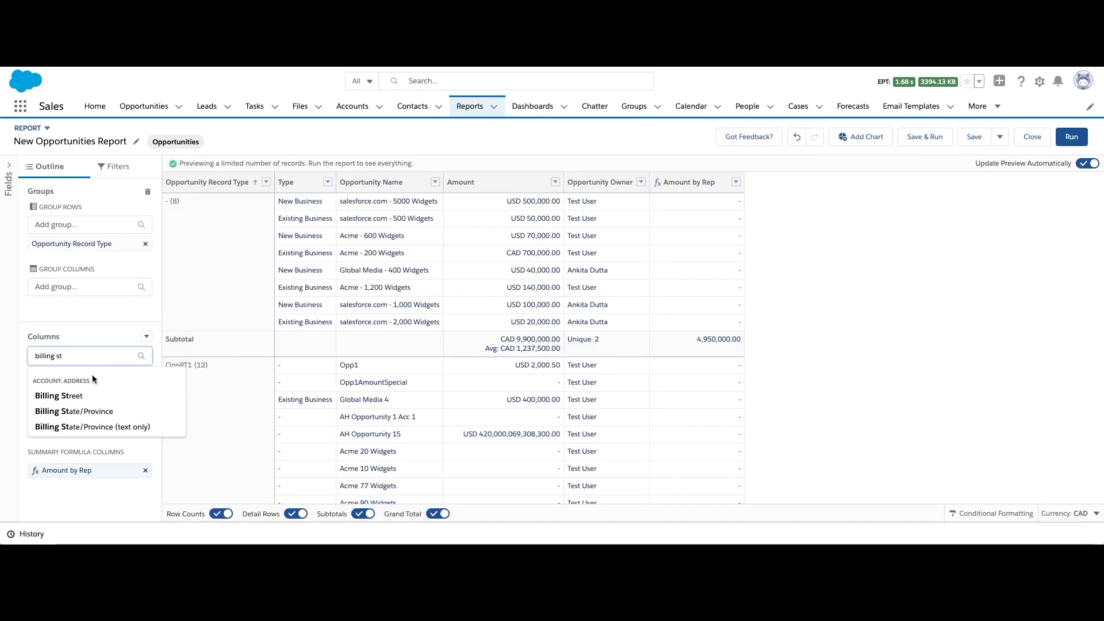
Search for and add Billing State/Province, then Shipping State/Province, as report columns
{"action": "left_click", "coordinate": [90, 412]}
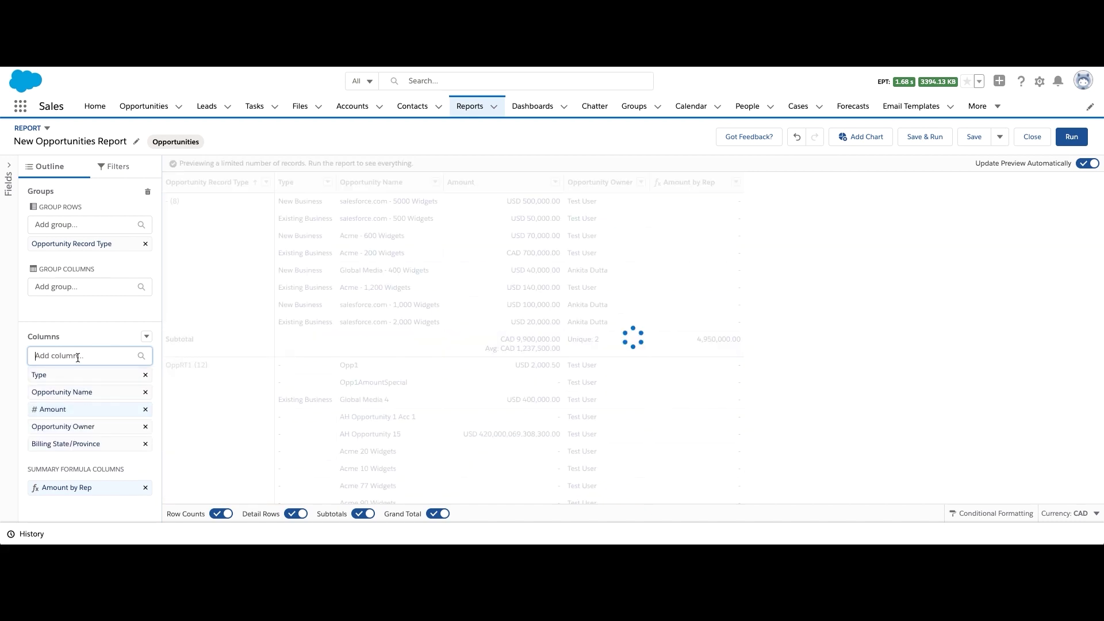
{"action": "type", "text": "shipping st"}
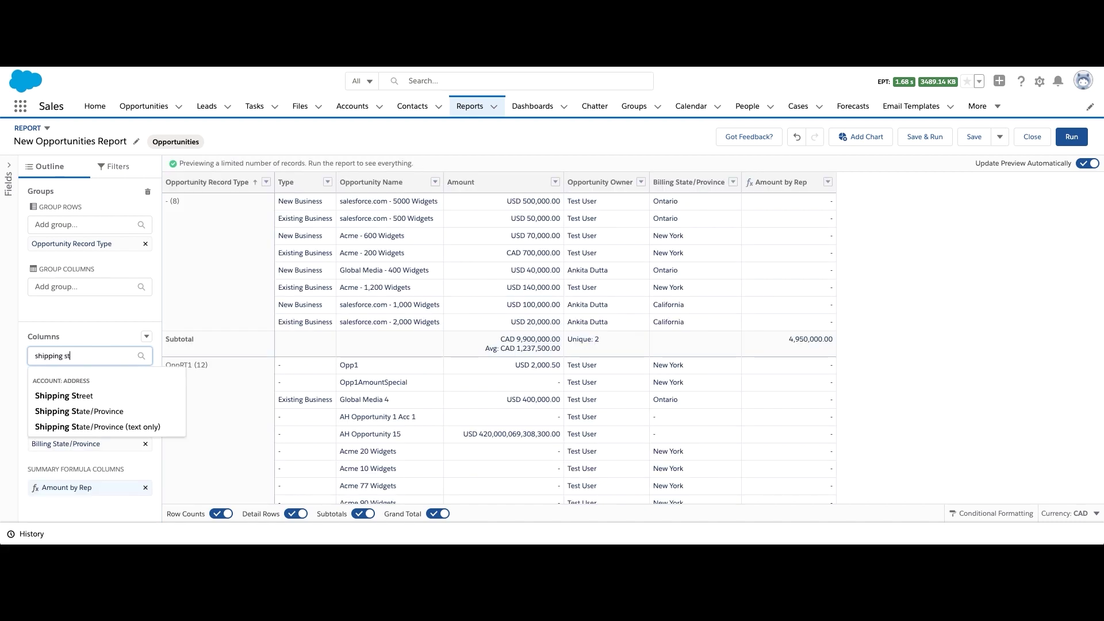
{"action": "left_click", "coordinate": [79, 411]}
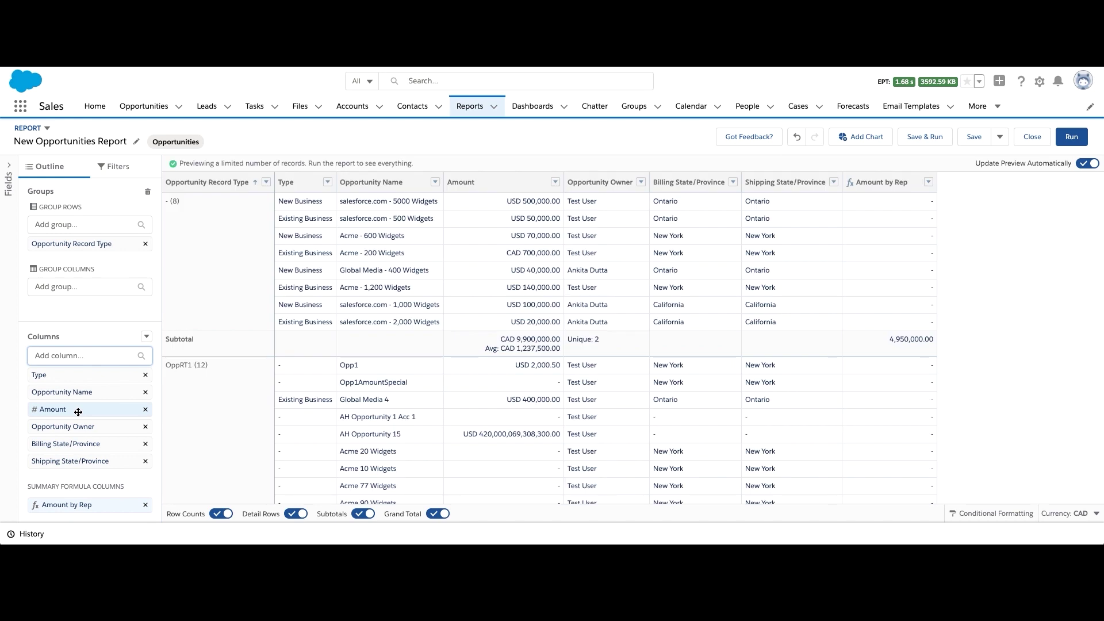
Create a new row-level formula column named 'Amount Category'
{"action": "left_click", "coordinate": [147, 337]}
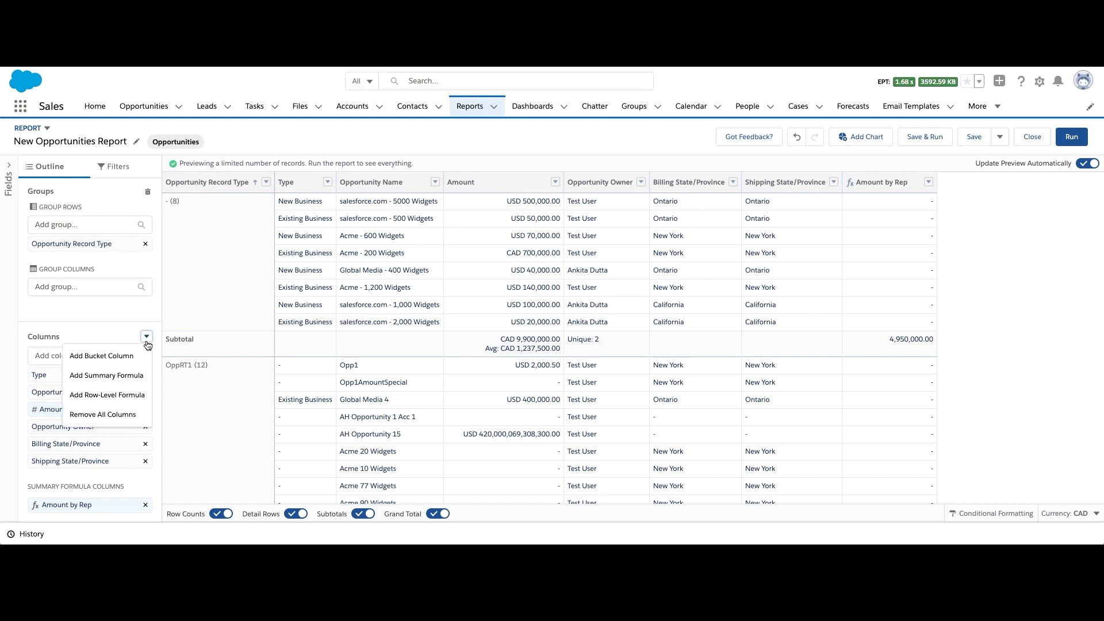
{"action": "left_click", "coordinate": [130, 396]}
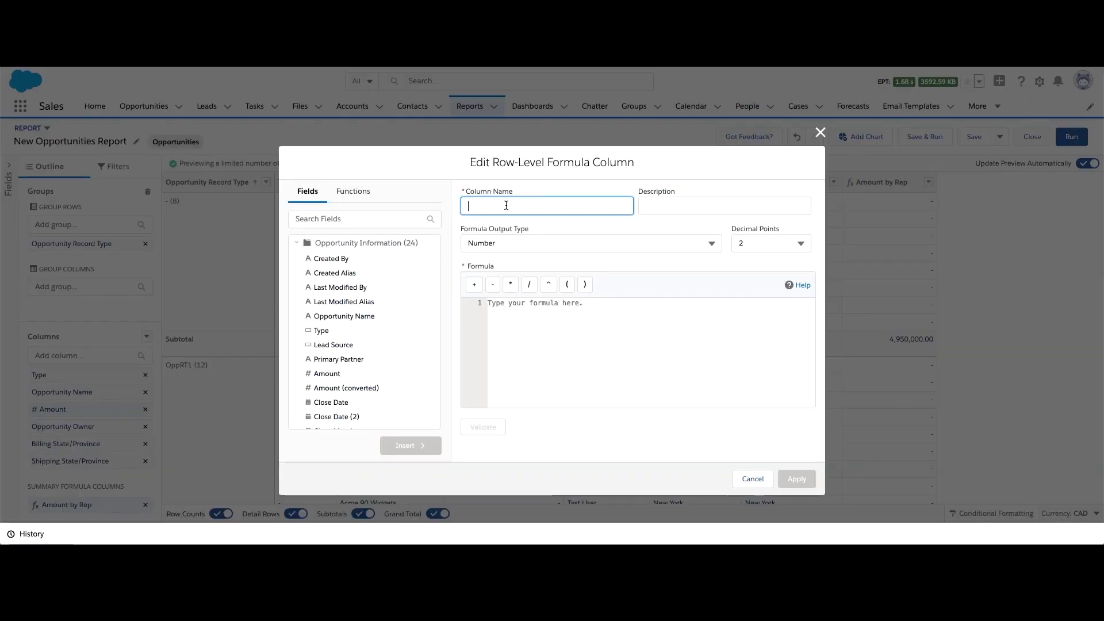
{"action": "type", "text": "Amount C"}
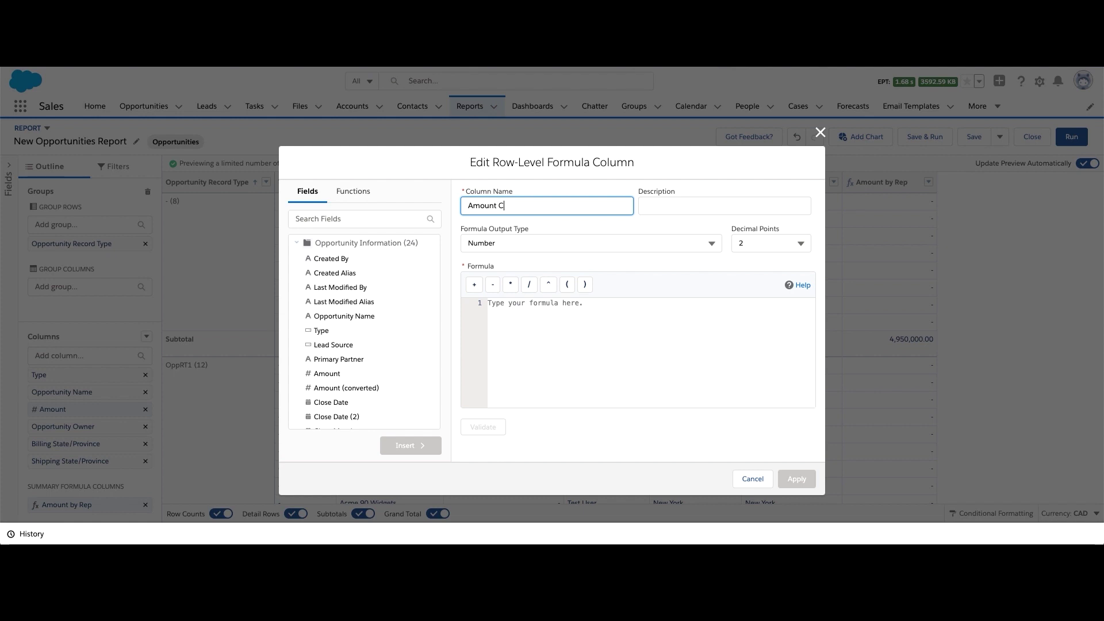
{"action": "key", "text": "Tab"}
{"action": "key", "text": "Tab"}
{"action": "key", "text": "Tab"}
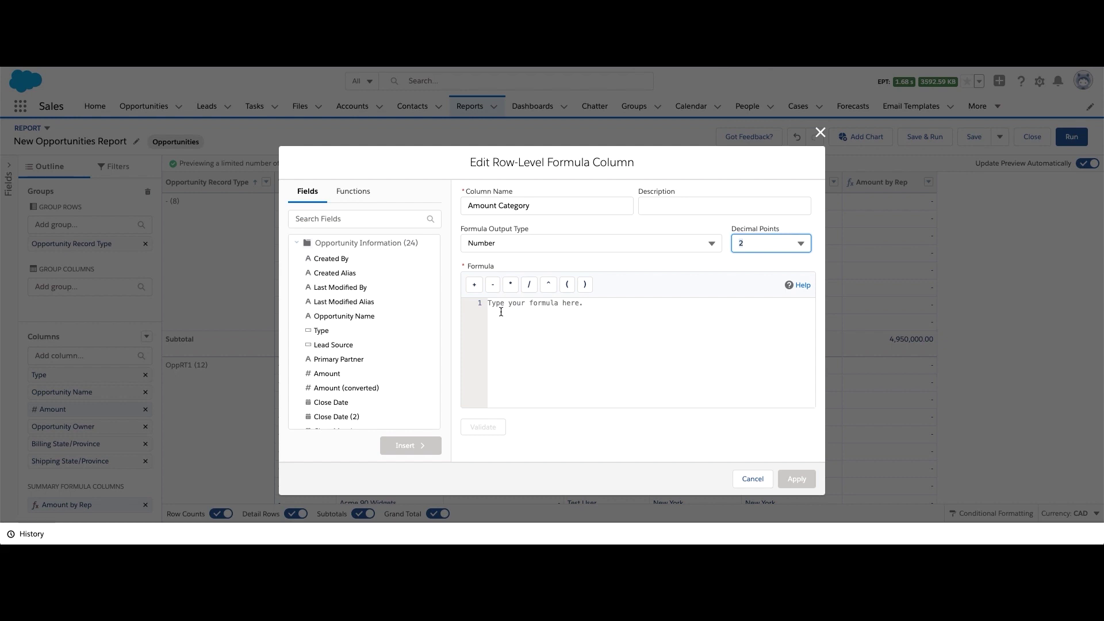
Enter the formula IF(ADDRESS1_STATE <> ADDRESS2_STATE, 0, 1), validate it, and apply the column
{"action": "left_click", "coordinate": [506, 348]}
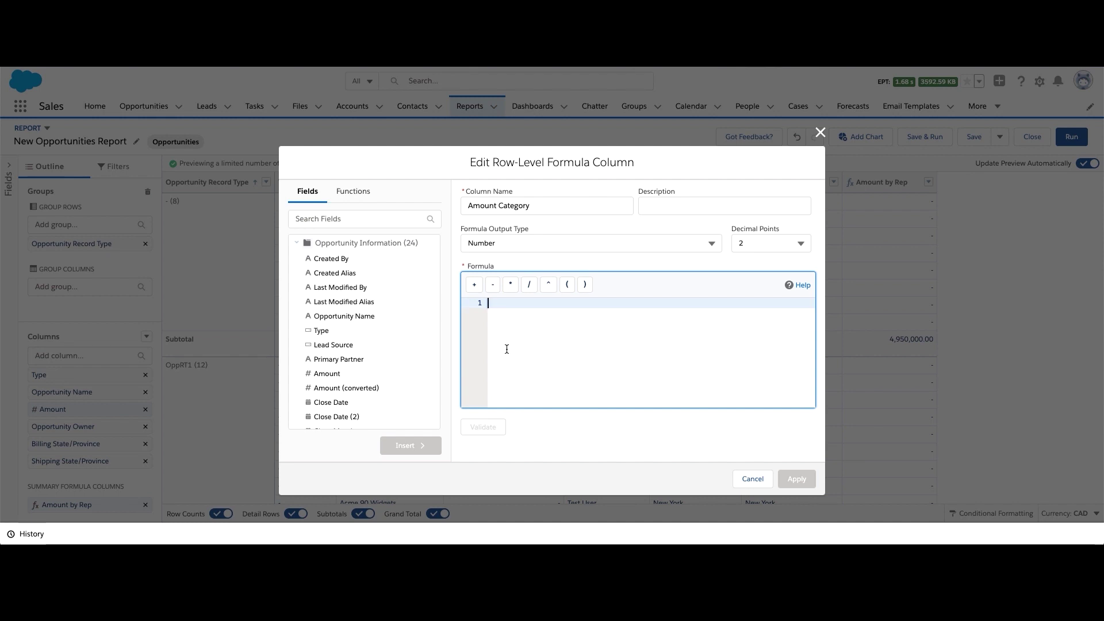
{"action": "type", "text": "If (bil"}
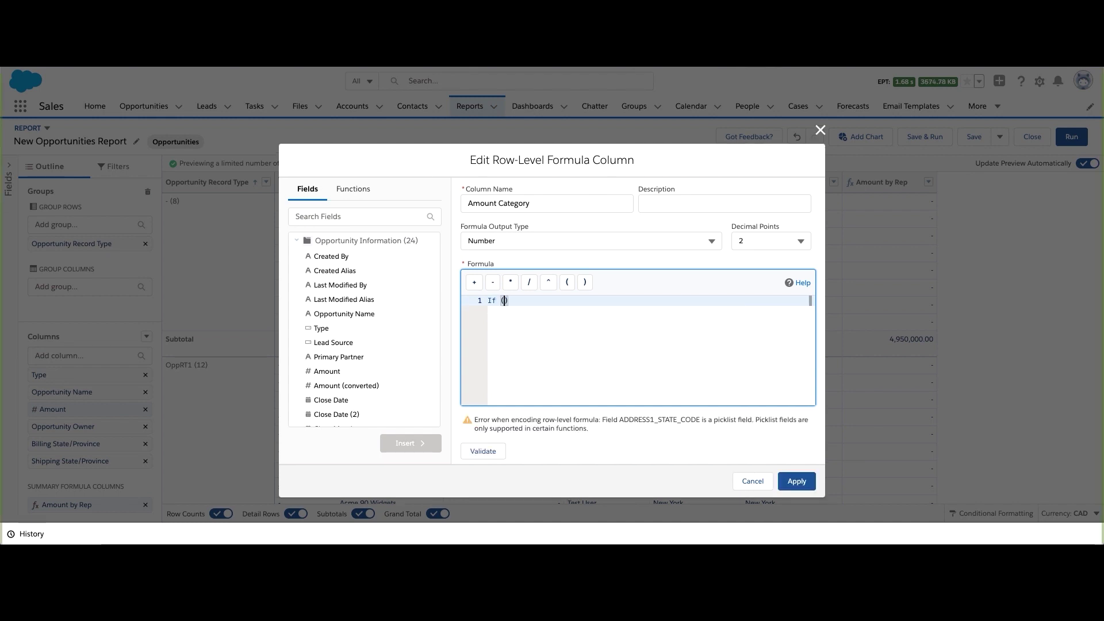
{"action": "type", "text": "ling st"}
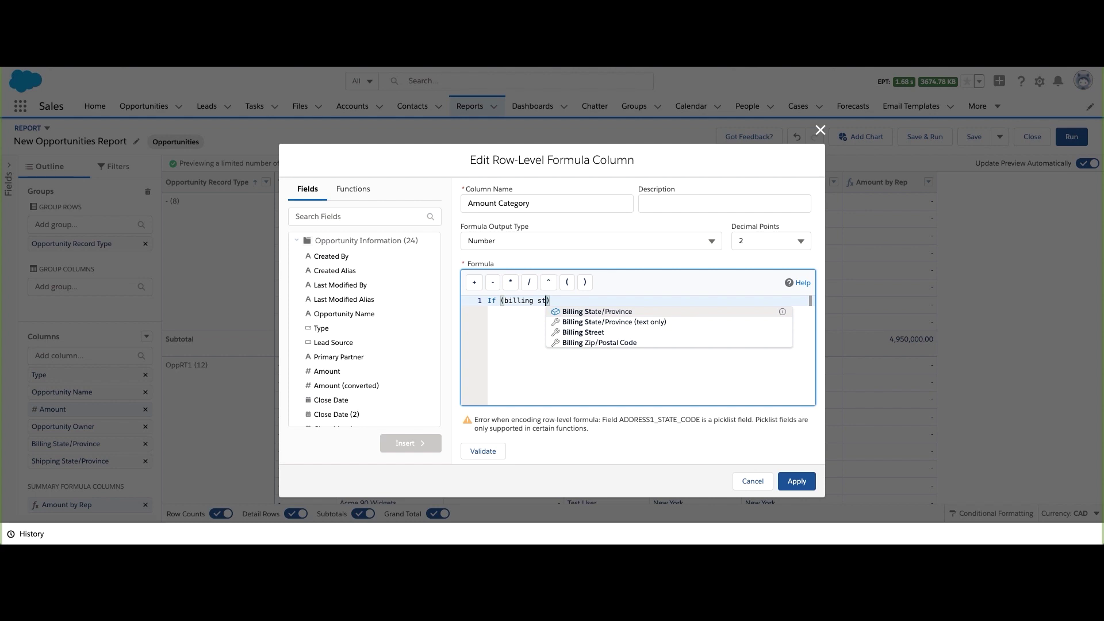
{"action": "key", "text": "Down"}
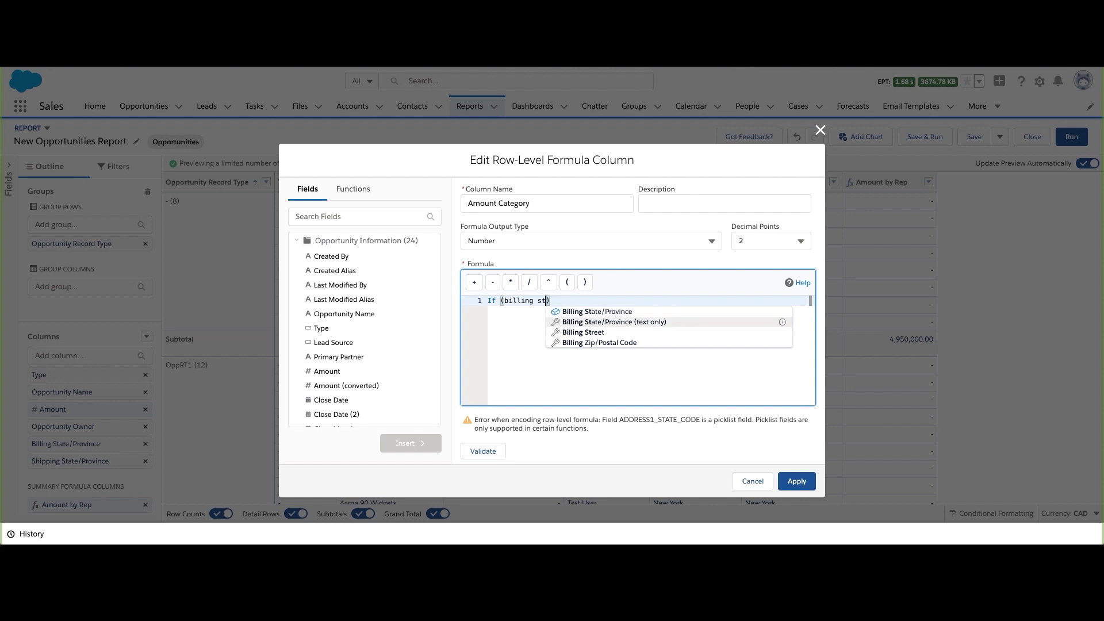
{"action": "key", "text": "Return"}
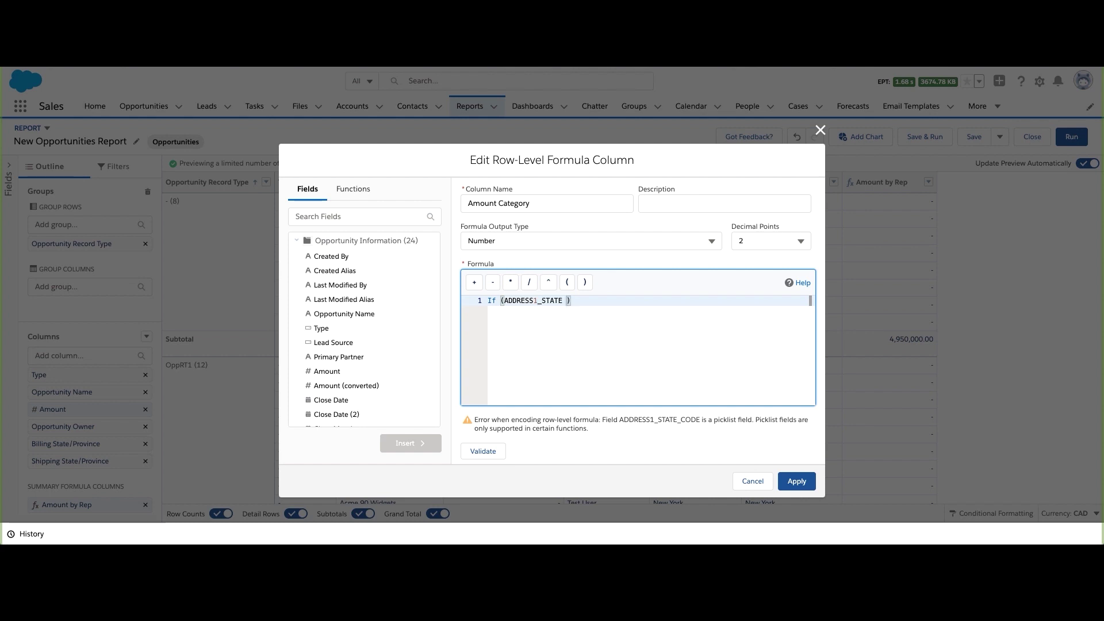
{"action": "type", "text": "<> Shipping sta"}
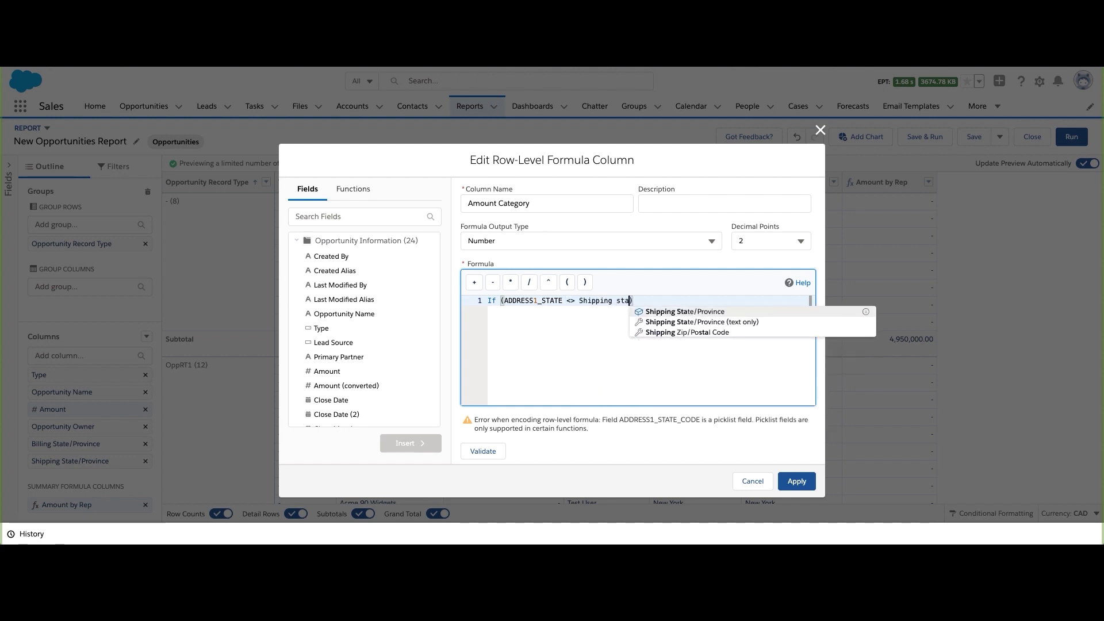
{"action": "key", "text": "Down"}
{"action": "key", "text": "Return"}
{"action": "type", "text": ", 0, 1"}
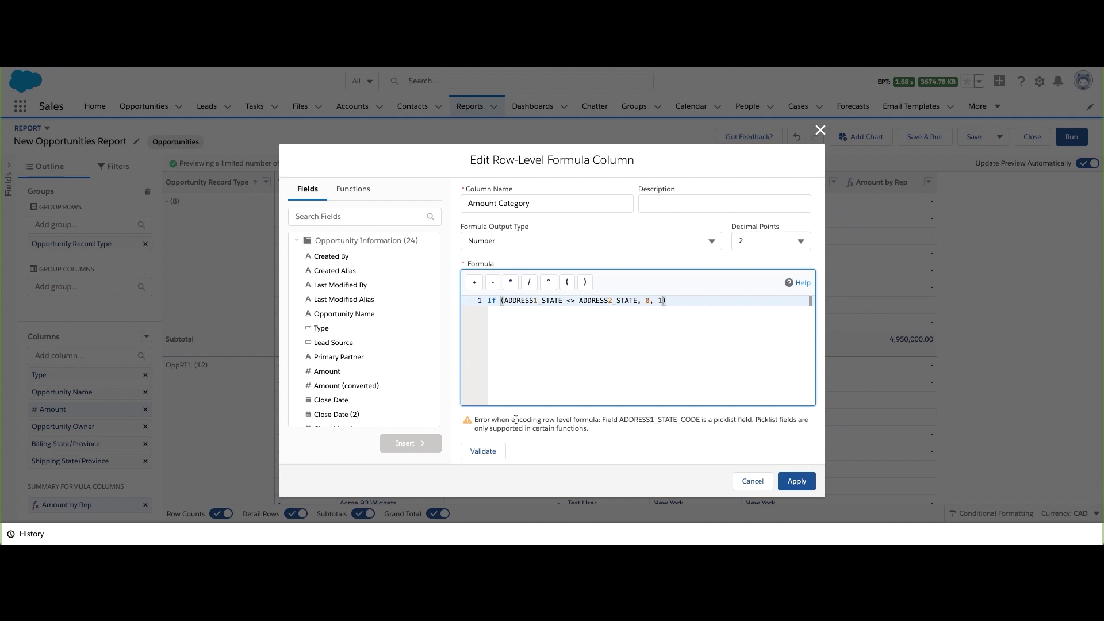
{"action": "left_click", "coordinate": [498, 447]}
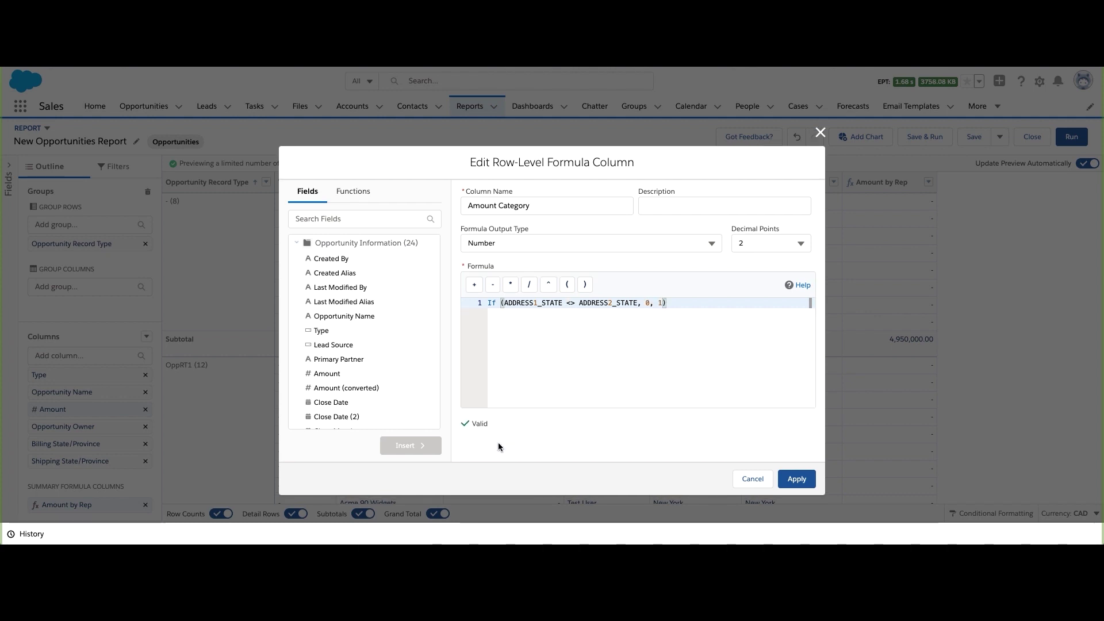
{"action": "left_click", "coordinate": [799, 480]}
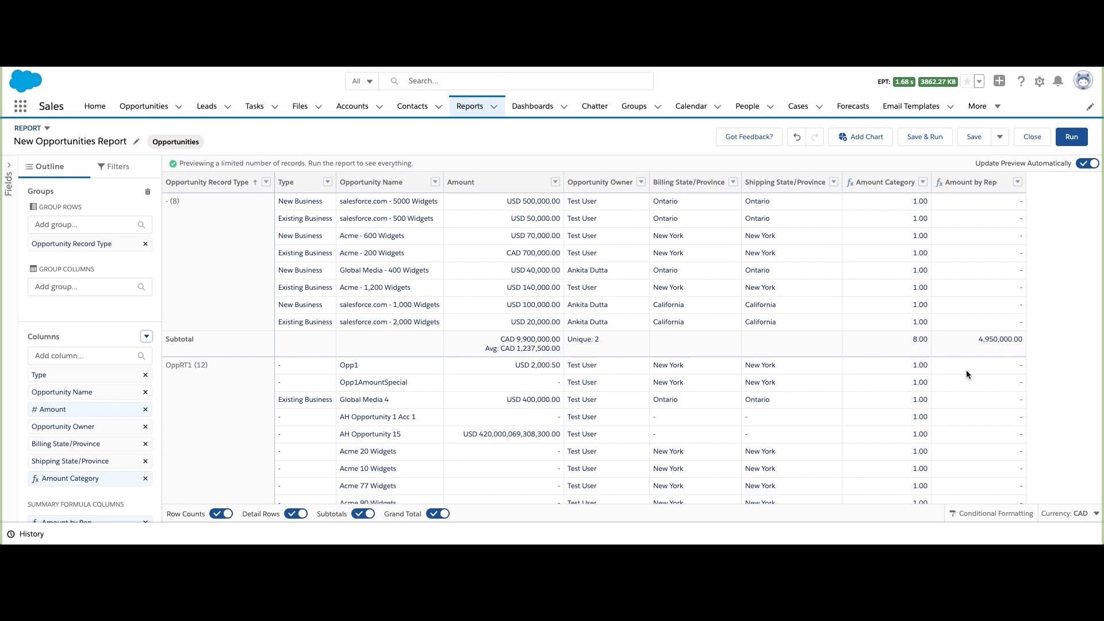
{"action": "scroll", "coordinate": [966, 371], "scroll_direction": "down", "scroll_amount": 3}
{"action": "scroll", "coordinate": [966, 370], "scroll_direction": "up", "scroll_amount": 3}
{"action": "scroll", "coordinate": [892, 328], "scroll_direction": "down", "scroll_amount": 2}
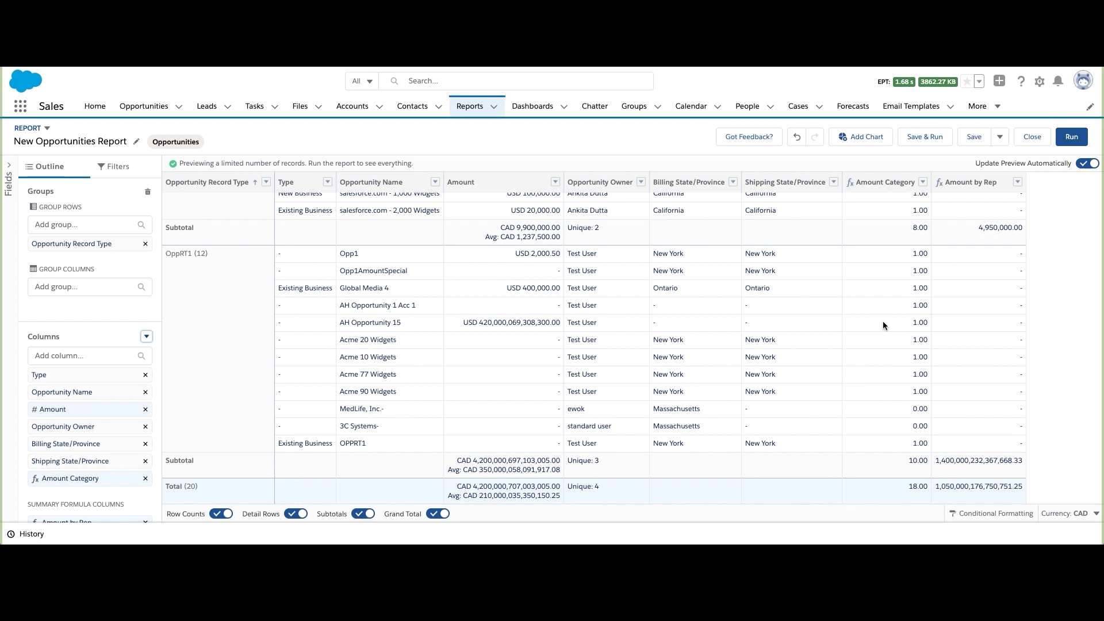
{"action": "scroll", "coordinate": [883, 325], "scroll_direction": "up", "scroll_amount": 2}
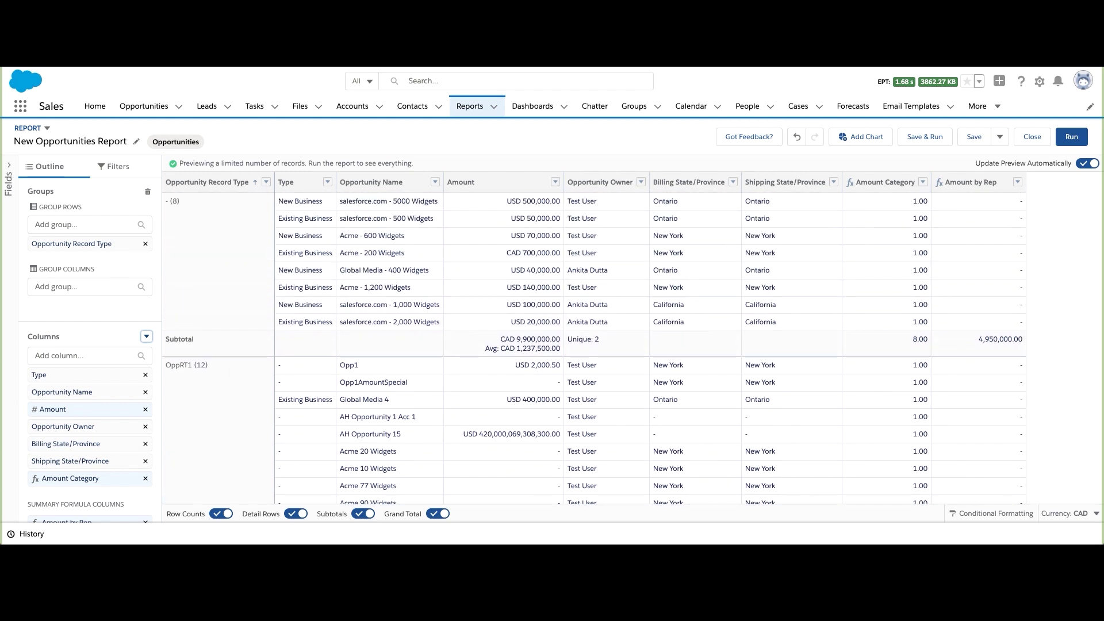
{"action": "scroll", "coordinate": [616, 336], "scroll_direction": "down", "scroll_amount": 2}
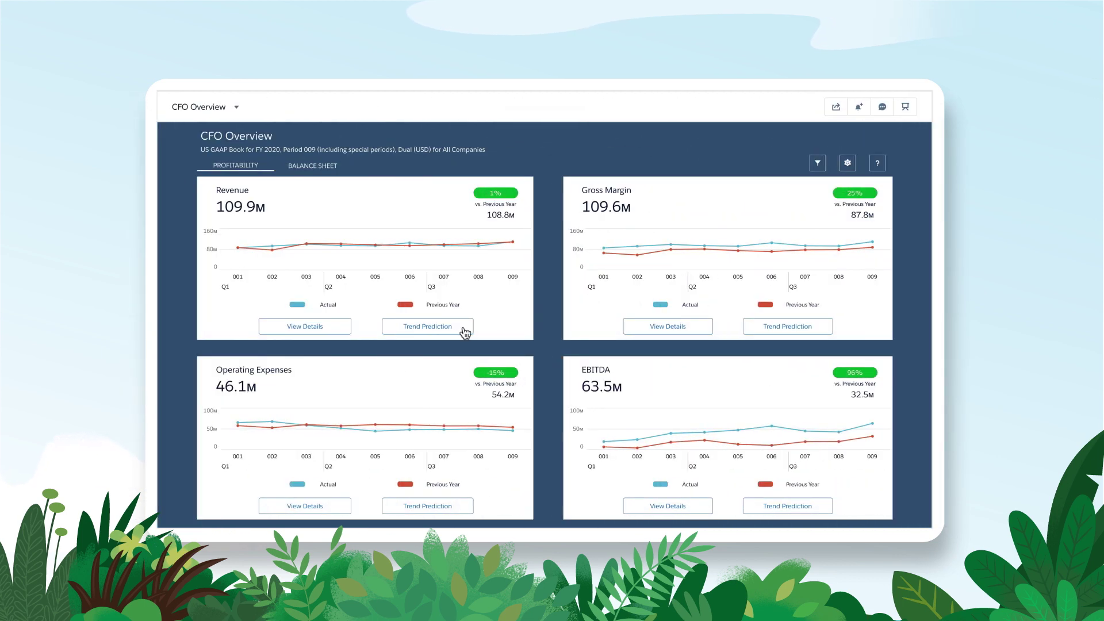
Show the Revenue card's Trend Prediction forecast chart
{"action": "left_click", "coordinate": [432, 335]}
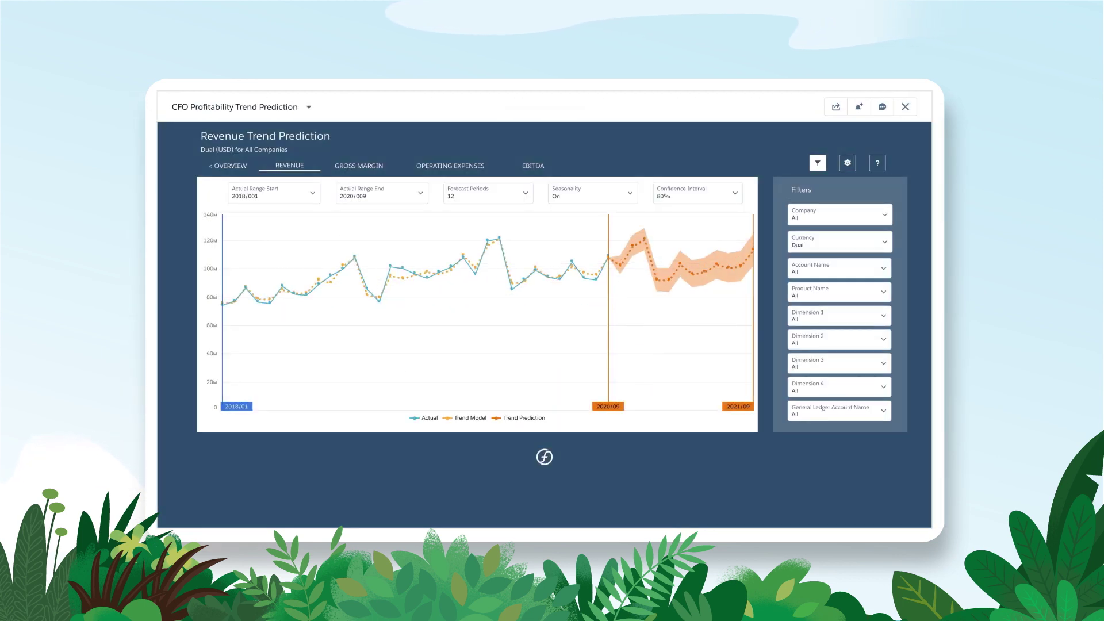